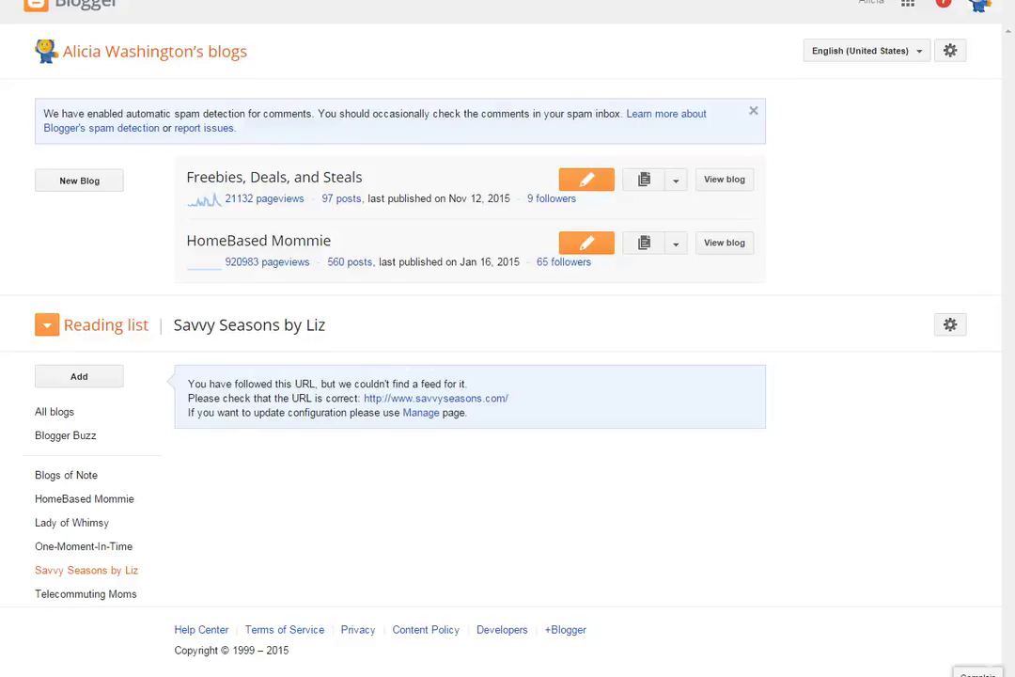
# - Start a new blog titled "Alicia Freebies" and try the address alicia.blogspot.com
pyautogui.click(70, 185)
pyautogui.click(70, 185)
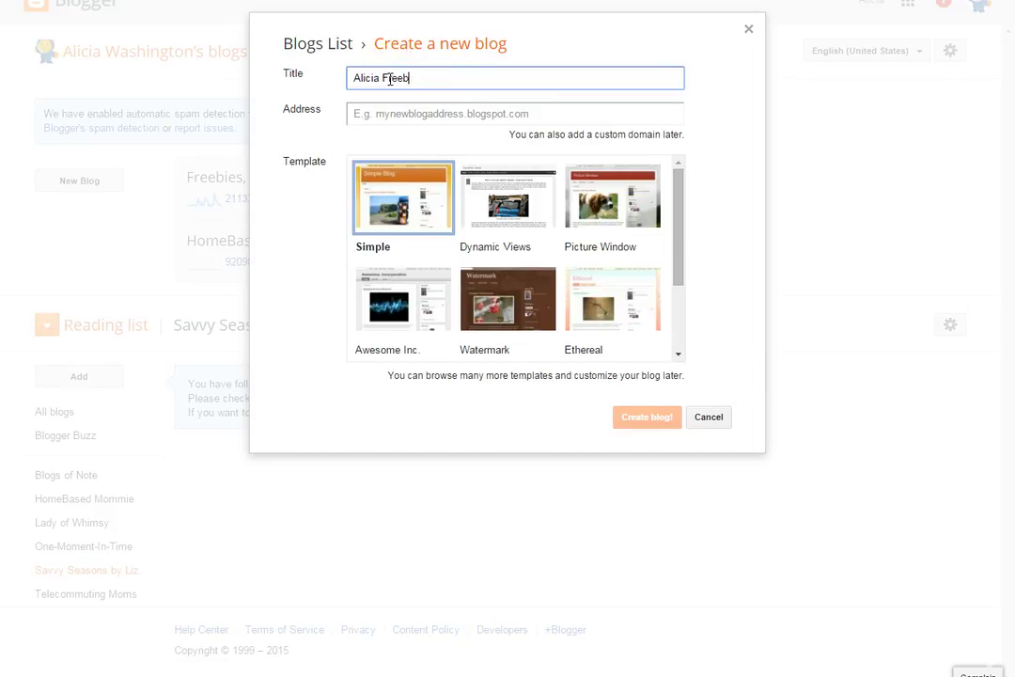
pyautogui.click(401, 114)
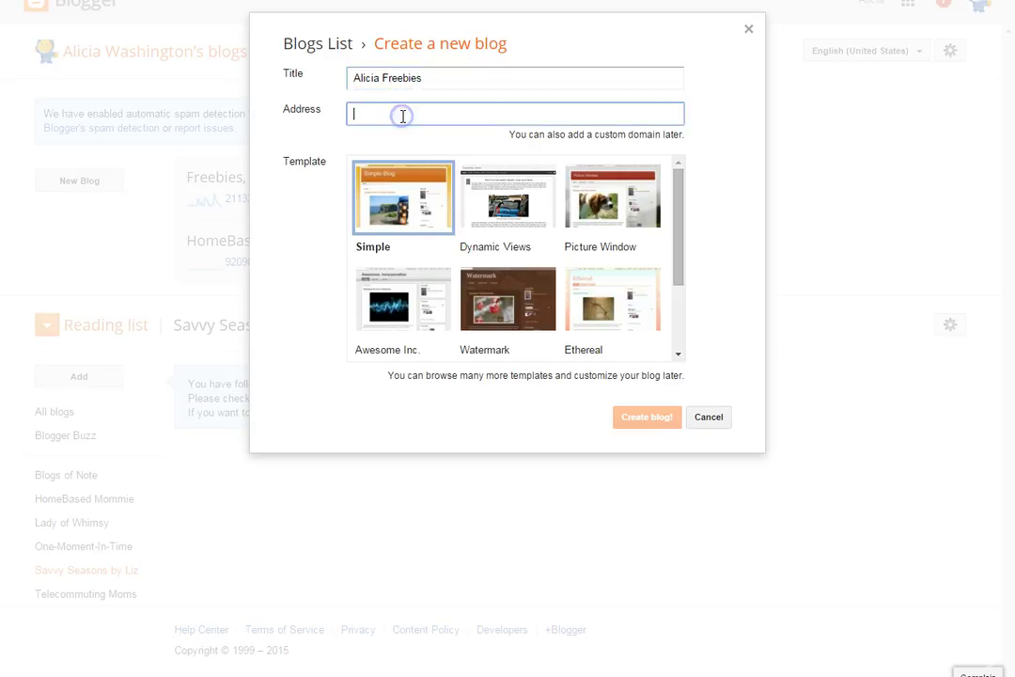
pyautogui.write('alicia')
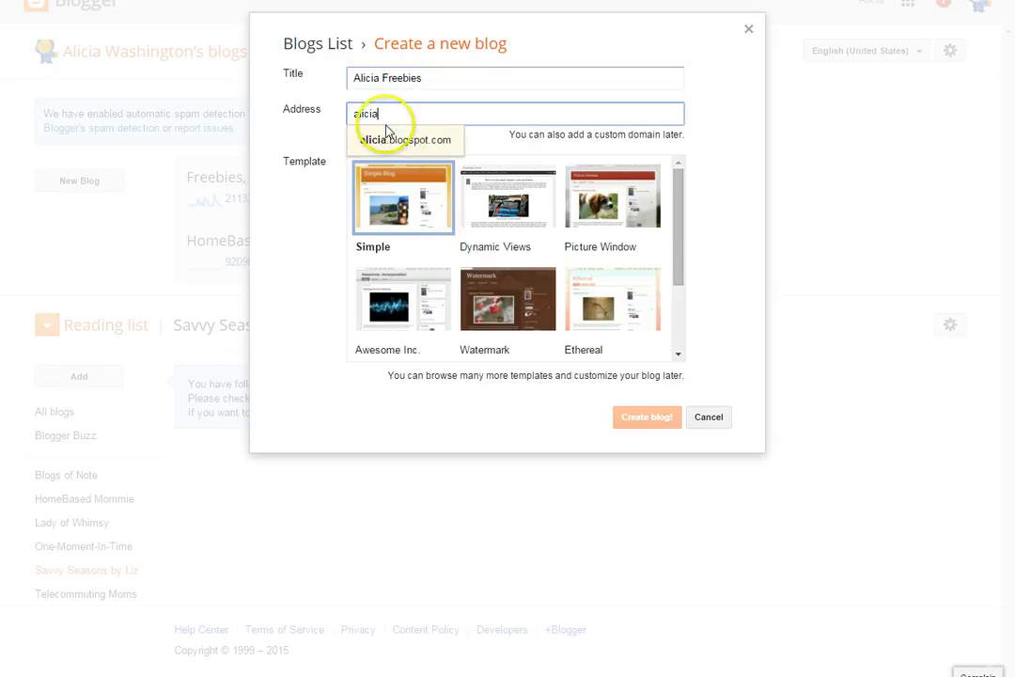
pyautogui.click(391, 141)
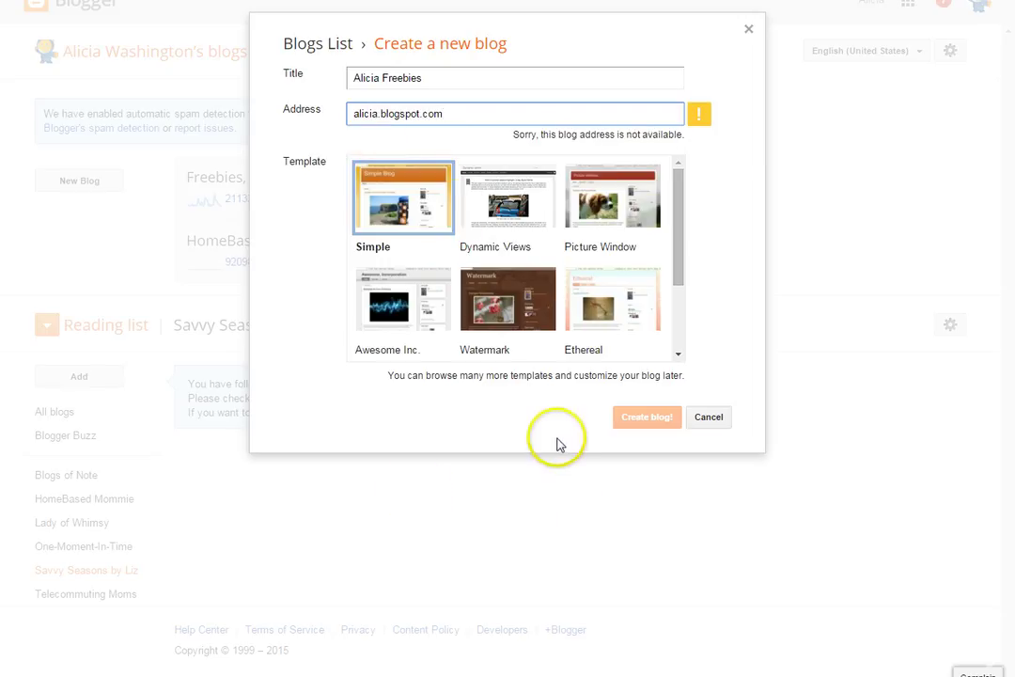
# - Change the blog address to aliciafreebies.blogspot.com and create the blog with the Simple template
pyautogui.click(376, 114)
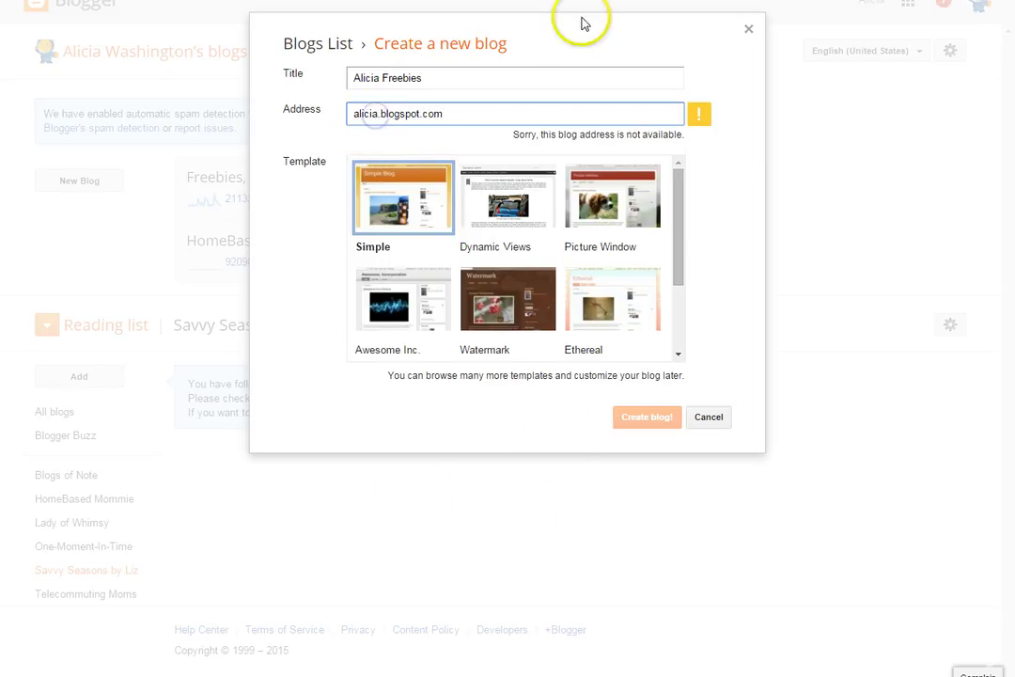
pyautogui.write('freebies')
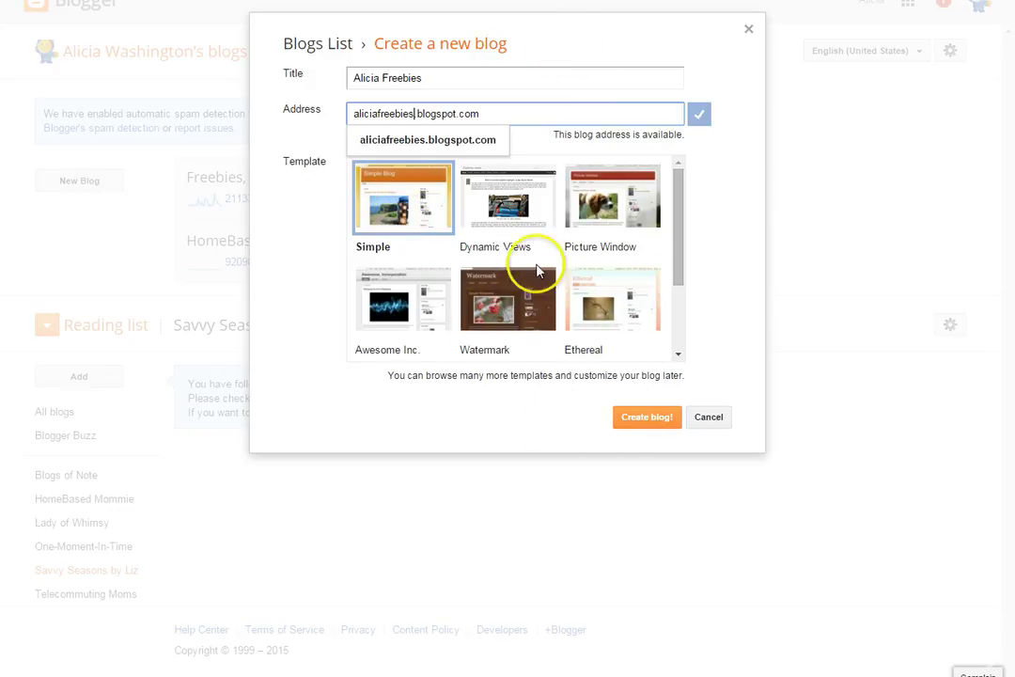
pyautogui.moveTo(675, 270); pyautogui.dragTo(694, 206)
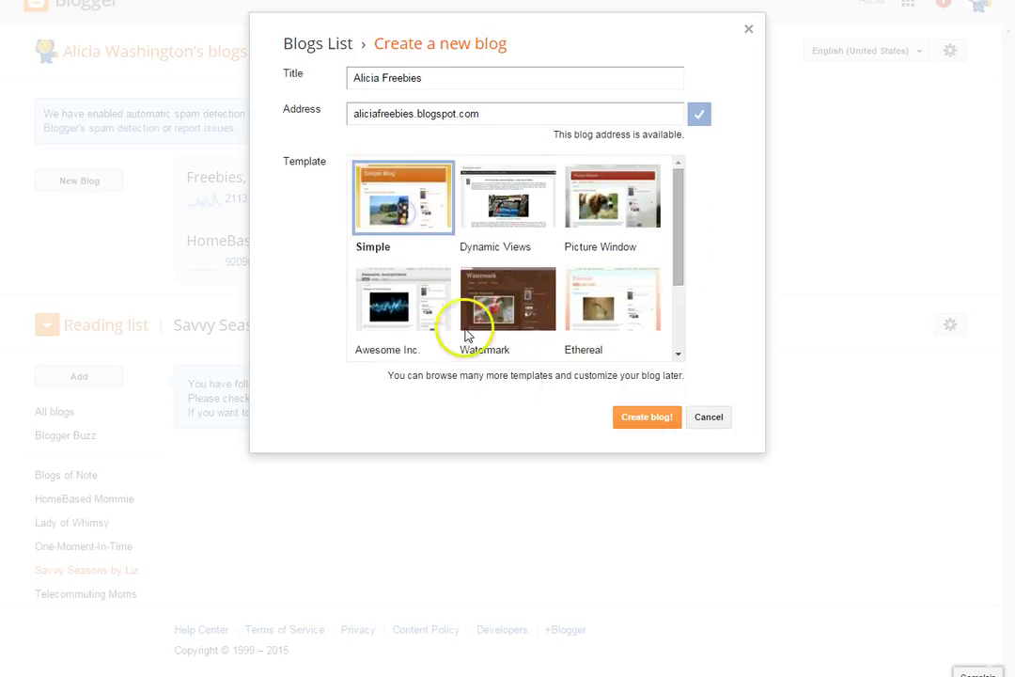
pyautogui.click(645, 418)
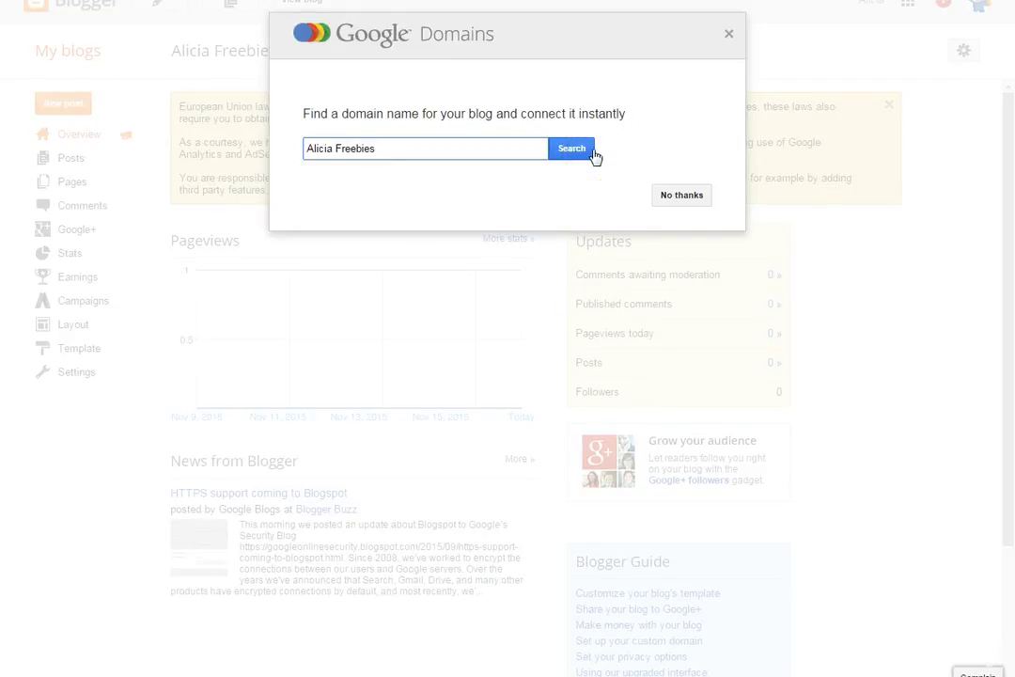
# - Decline the offer to find a custom domain for the new blog
pyautogui.click(691, 196)
pyautogui.click(691, 196)
pyautogui.click(579, 198)
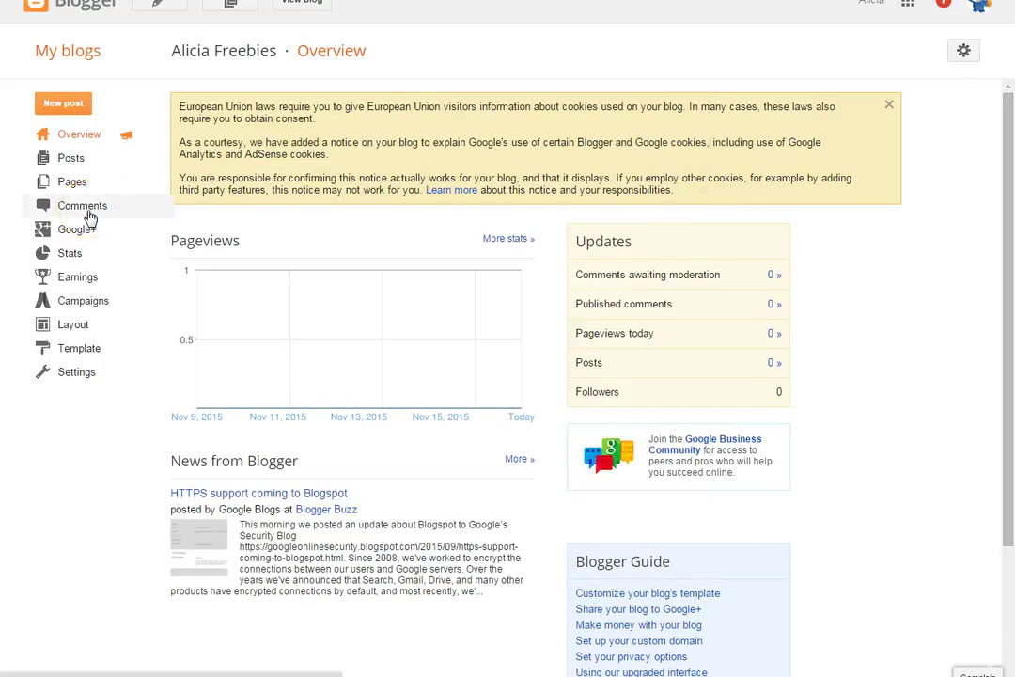
# - Open the blog's basic settings and open its description for editing
pyautogui.click(83, 376)
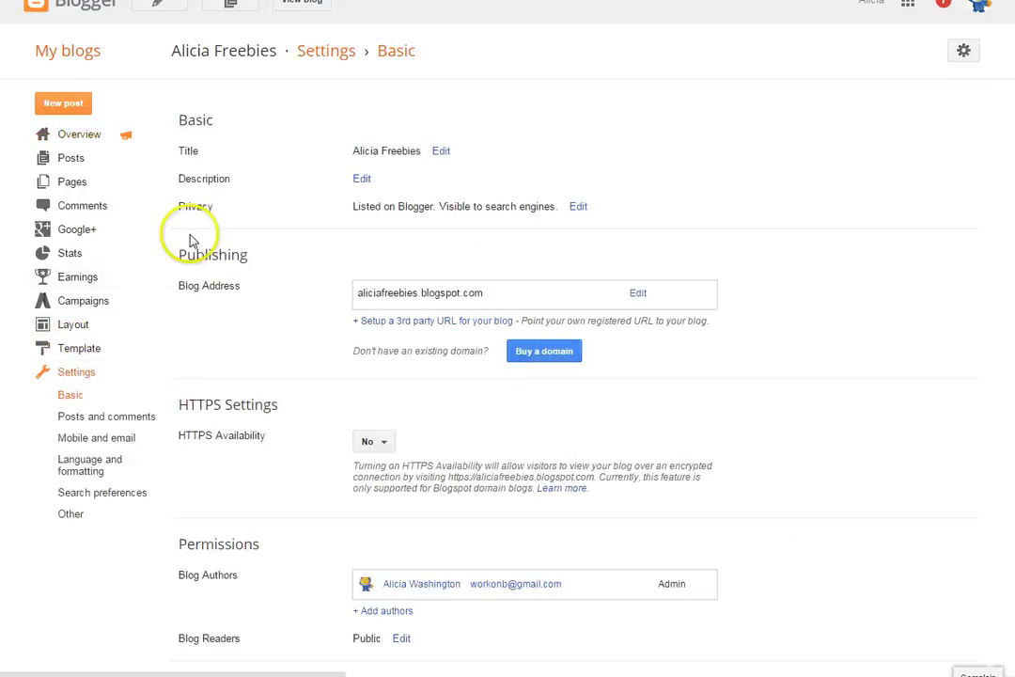
pyautogui.click(439, 149)
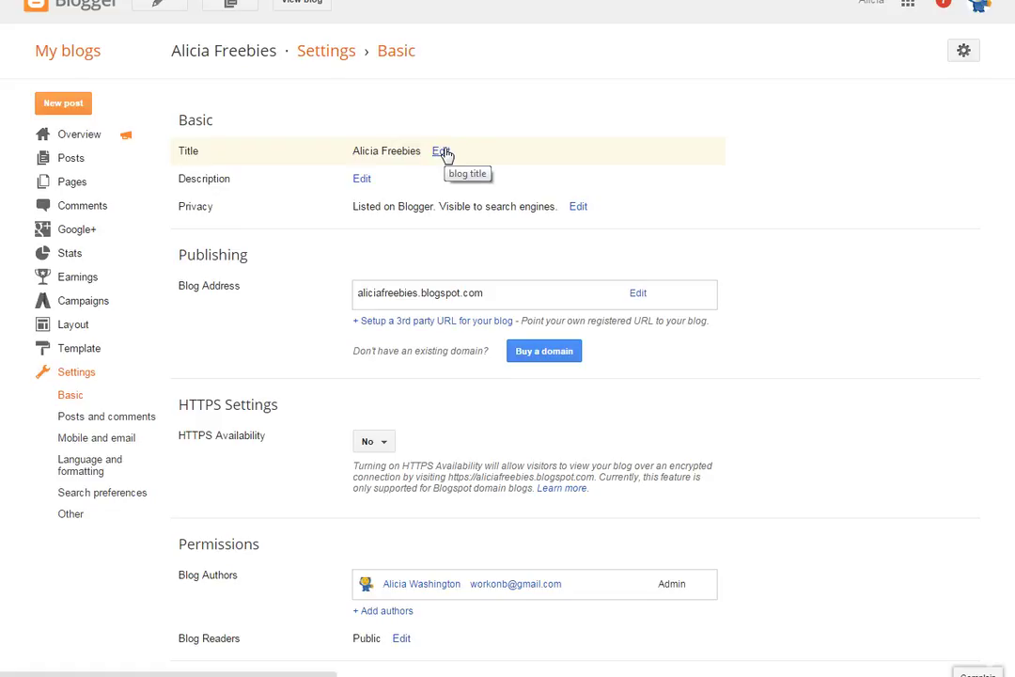
pyautogui.click(362, 180)
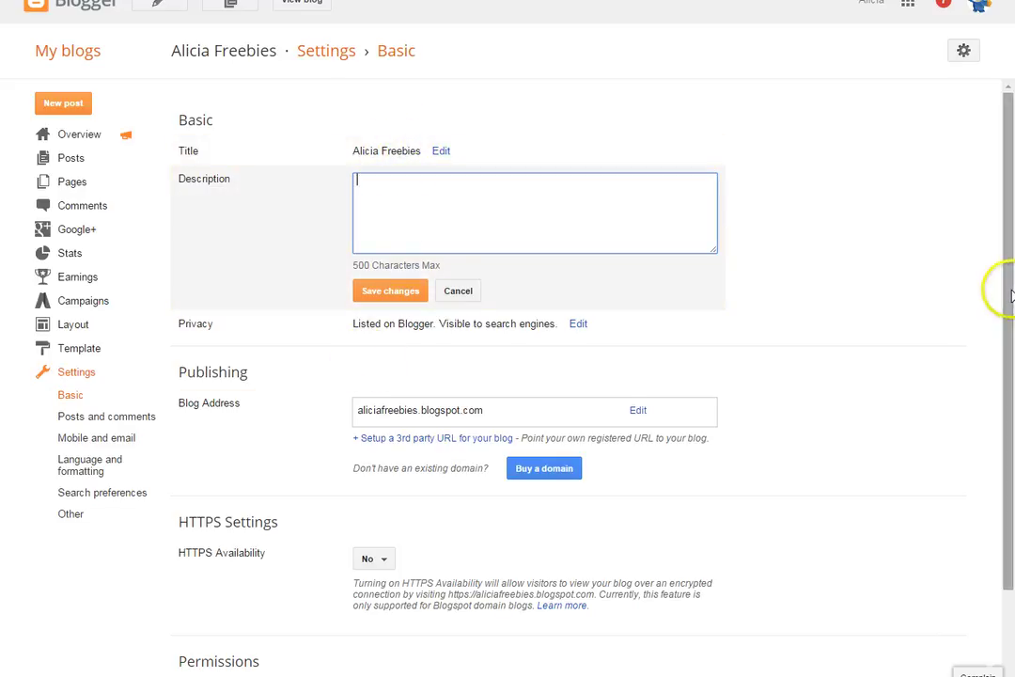
# - Review the custom domains offered for purchase for the blog, then close the list without buying one
pyautogui.scroll(-2, 1009, 286)
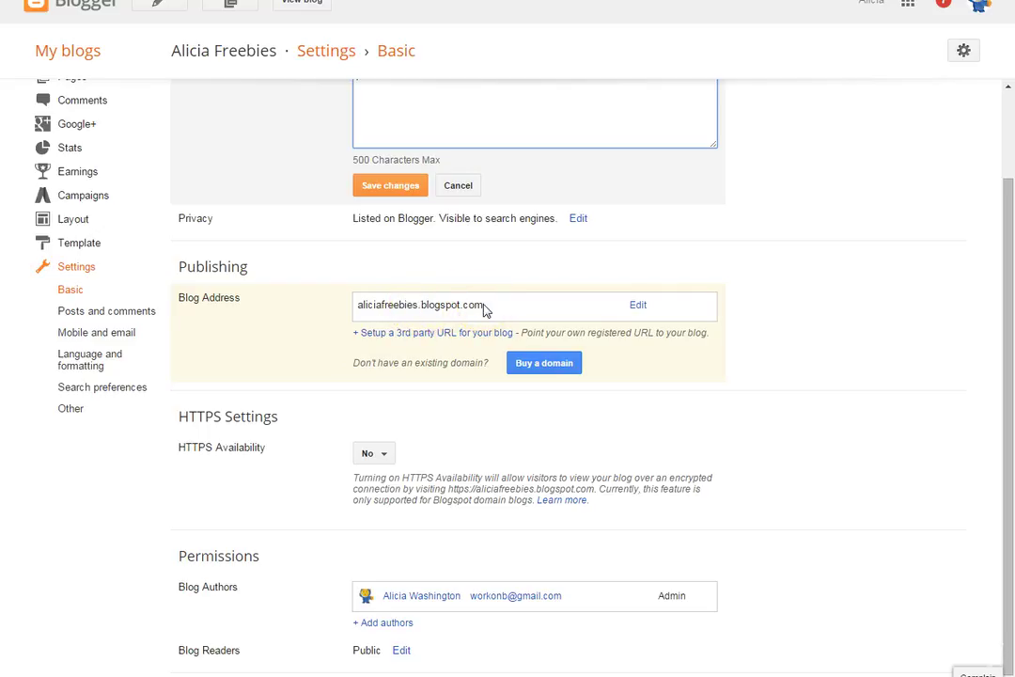
pyautogui.click(541, 368)
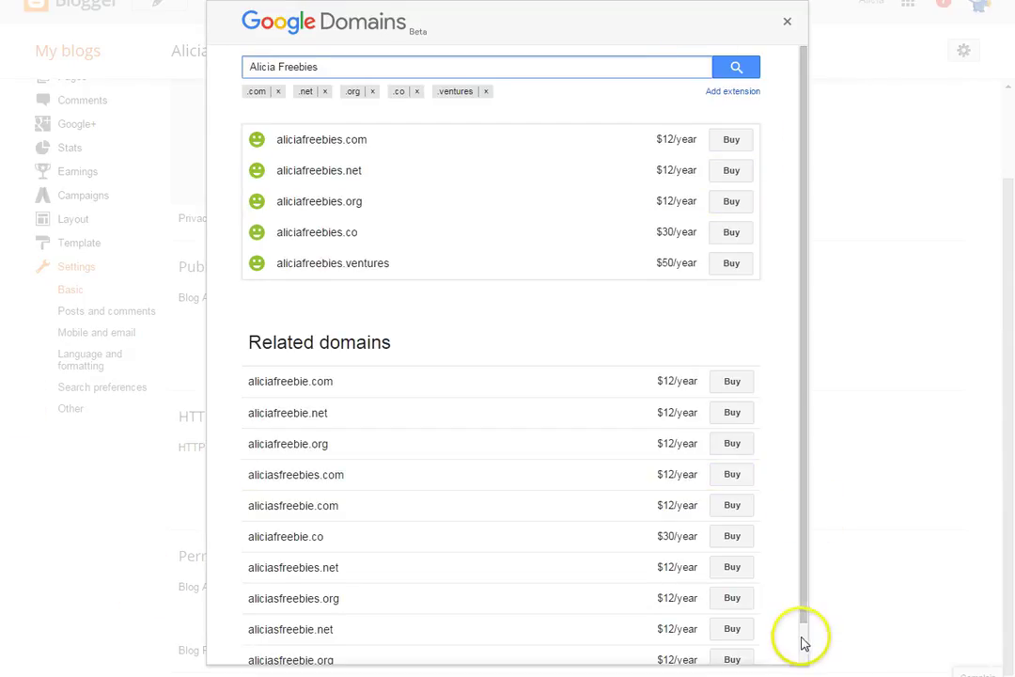
pyautogui.moveTo(804, 620); pyautogui.dragTo(804, 657)
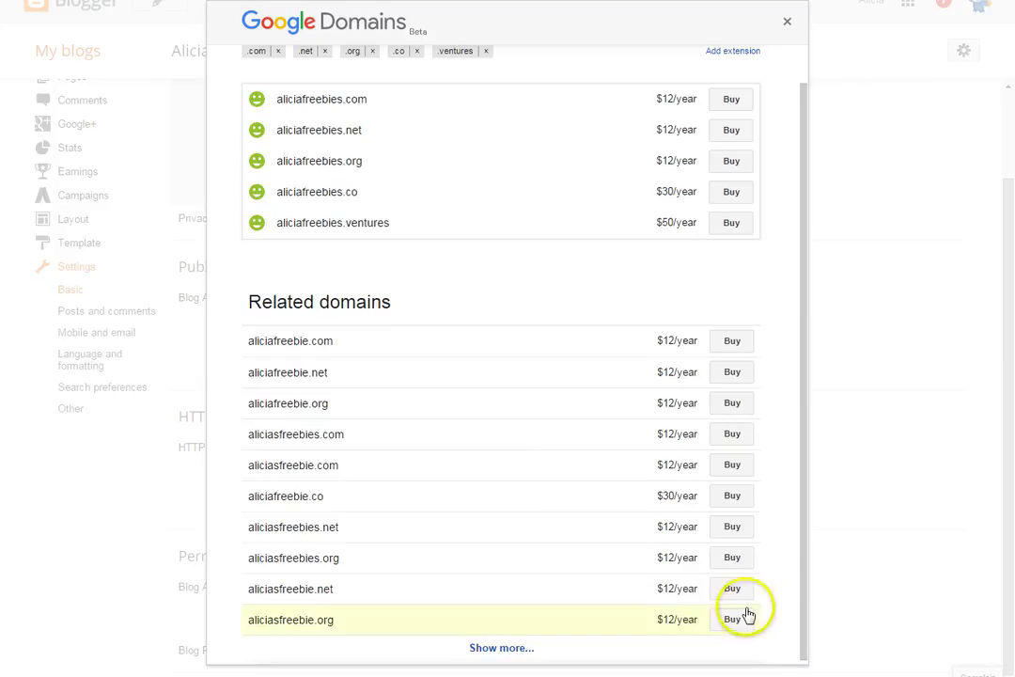
pyautogui.click(782, 25)
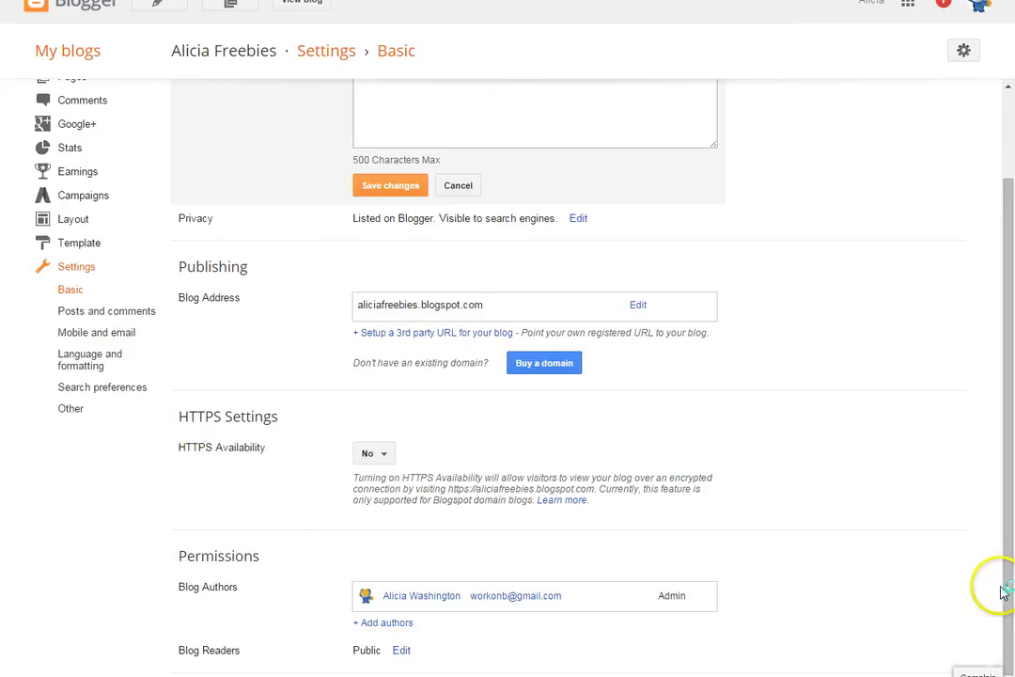
# - Set the blog's HTTPS Availability to Yes
pyautogui.click(385, 465)
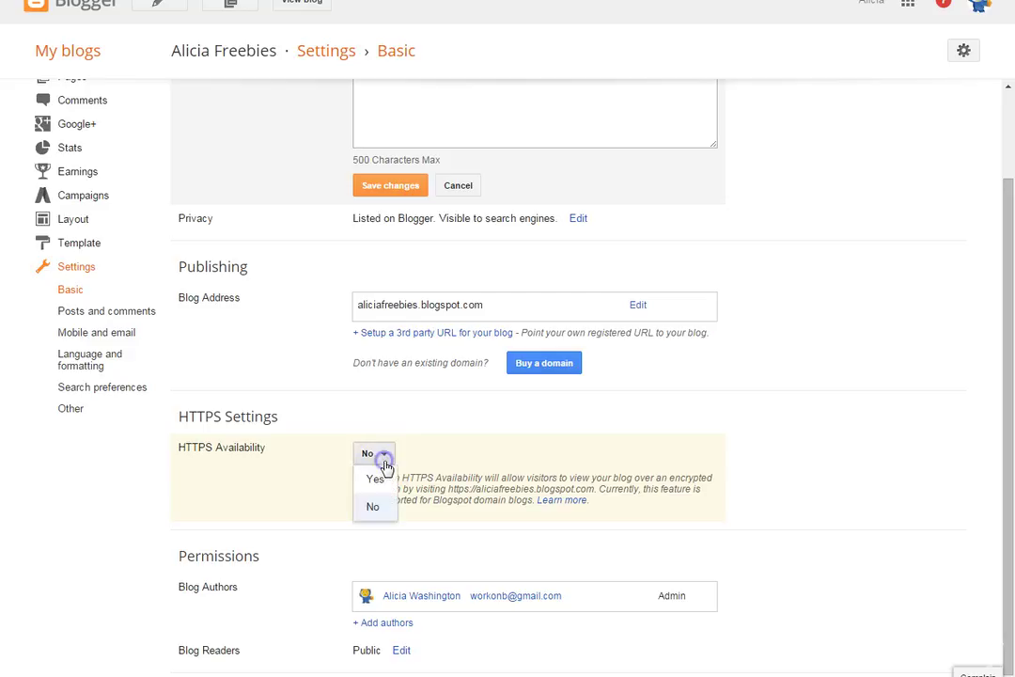
pyautogui.click(572, 505)
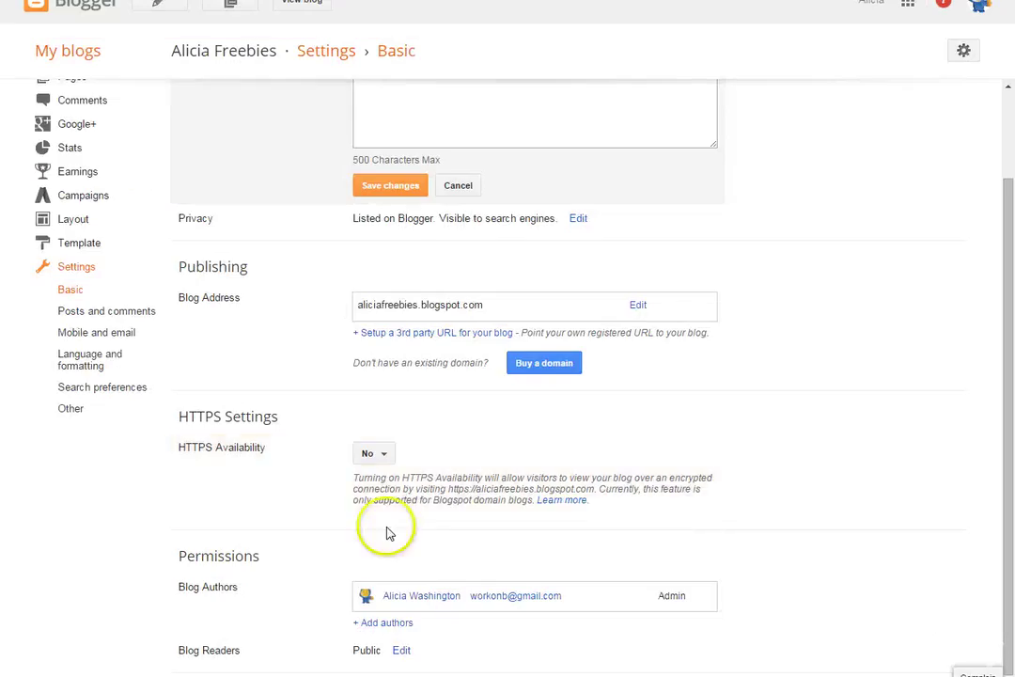
pyautogui.click(393, 454)
pyautogui.click(372, 480)
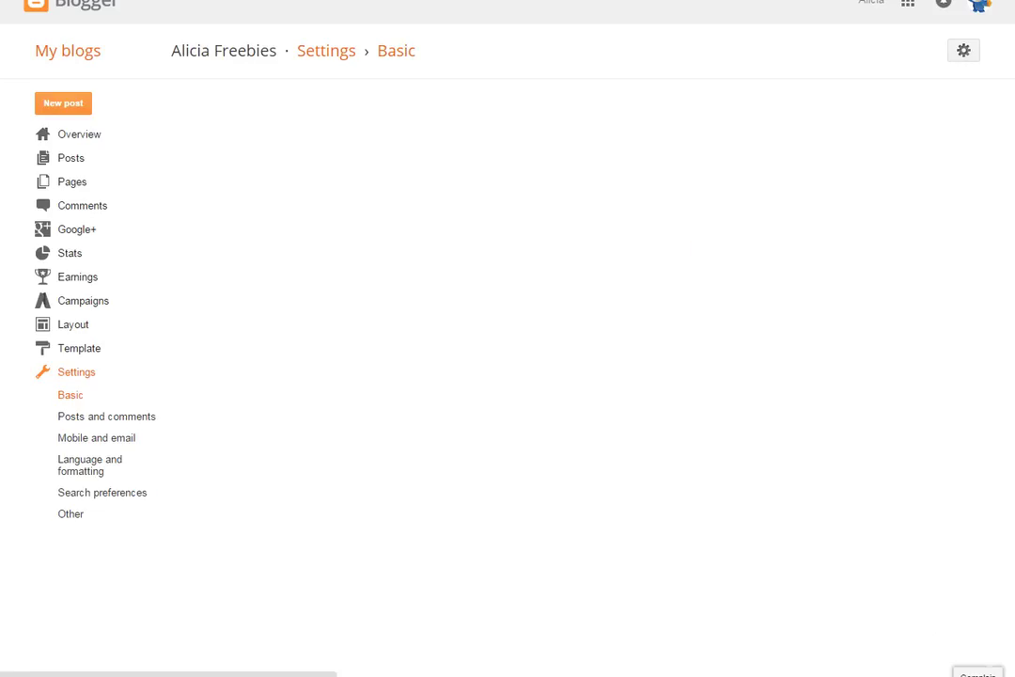
# - Examine the blog's author and reader permissions in the basic settings
pyautogui.scroll(-1, 1009, 635)
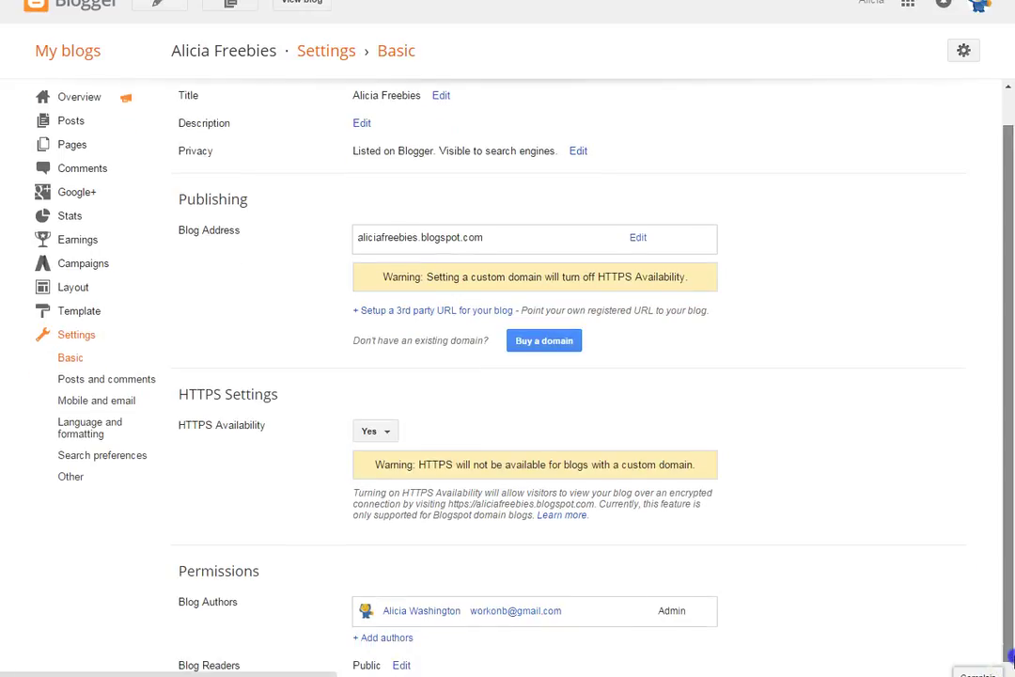
pyautogui.click(395, 624)
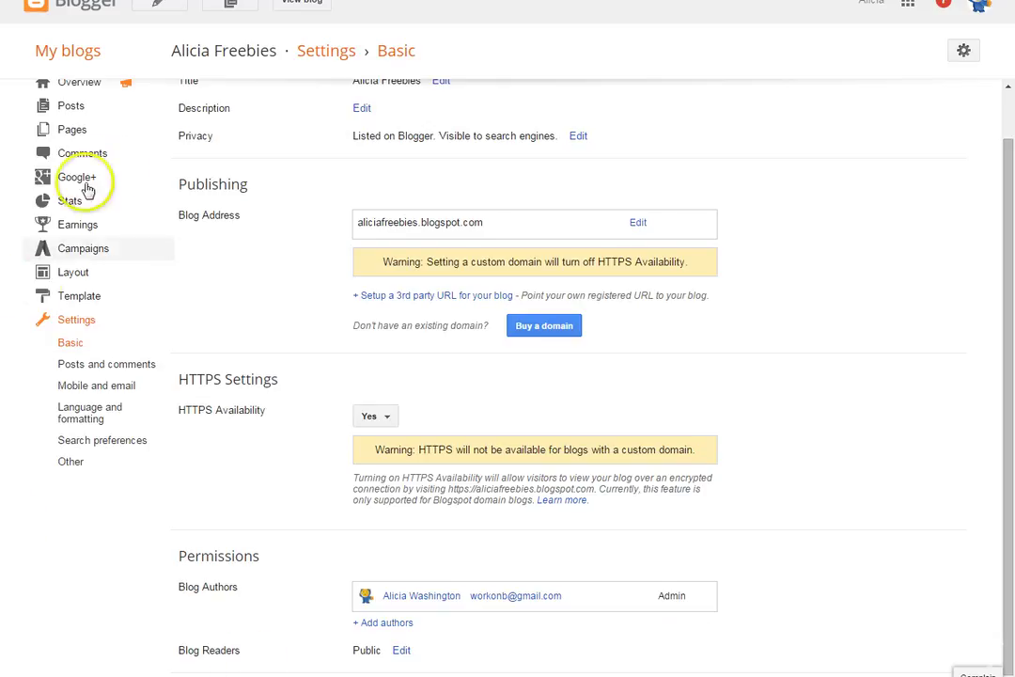
pyautogui.moveTo(1010, 146); pyautogui.dragTo(1004, 106)
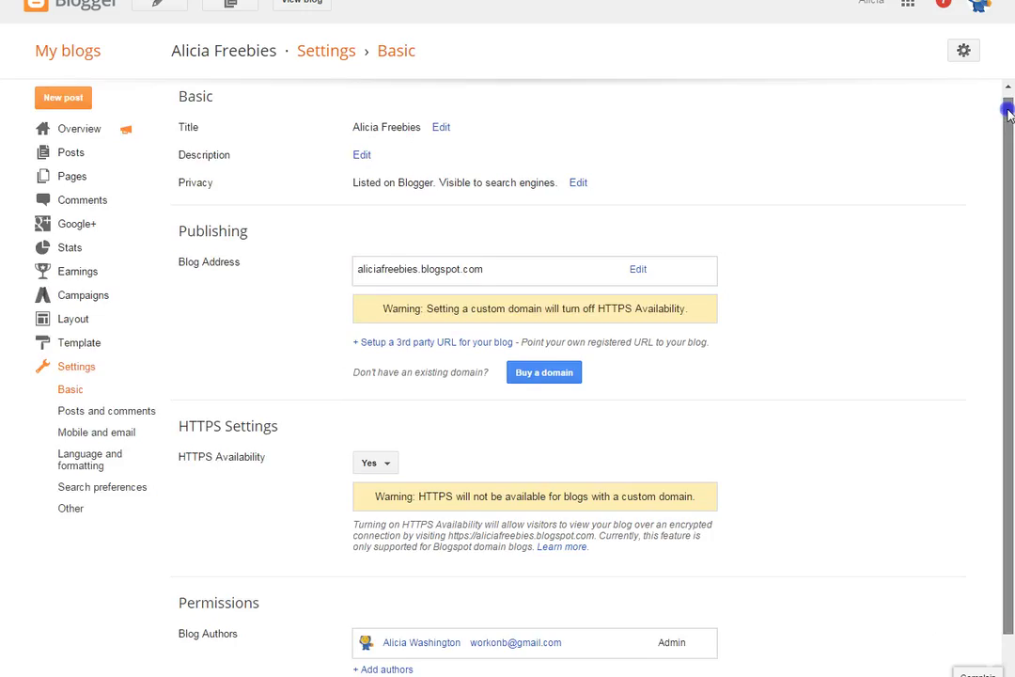
# - Review the blog's Posts and comments settings, then go to the Language and formatting settings
pyautogui.click(53, 353)
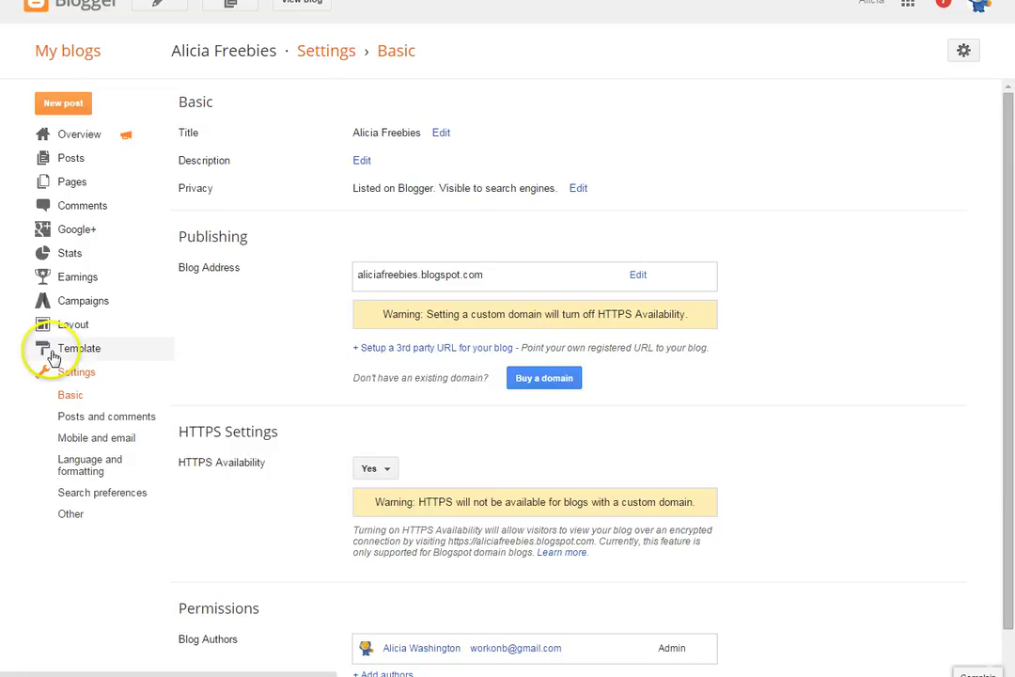
pyautogui.click(75, 418)
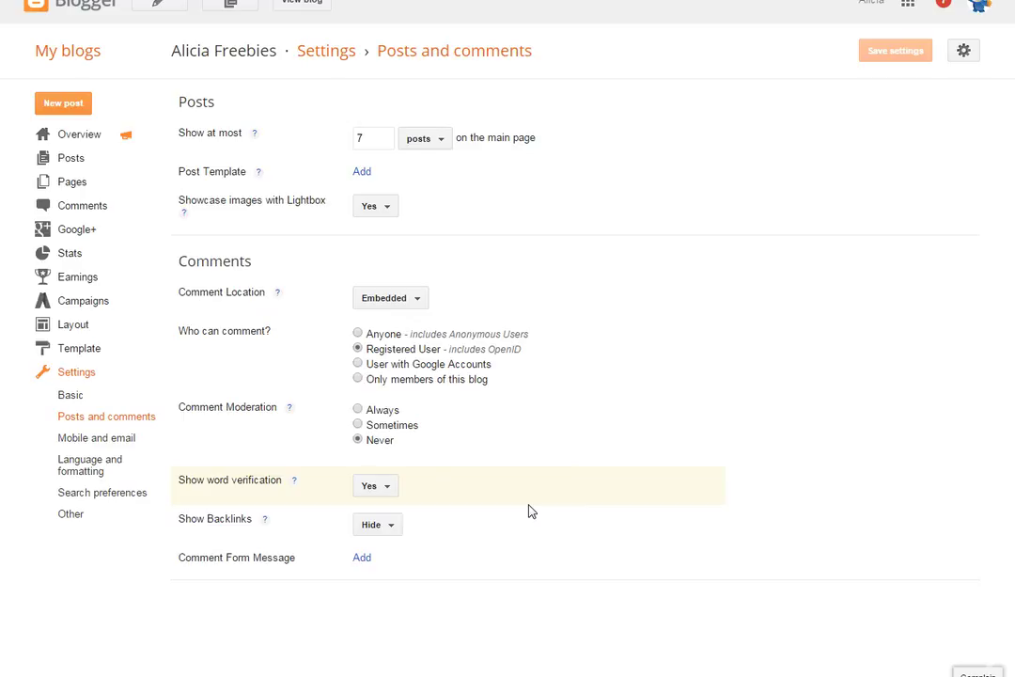
pyautogui.click(361, 561)
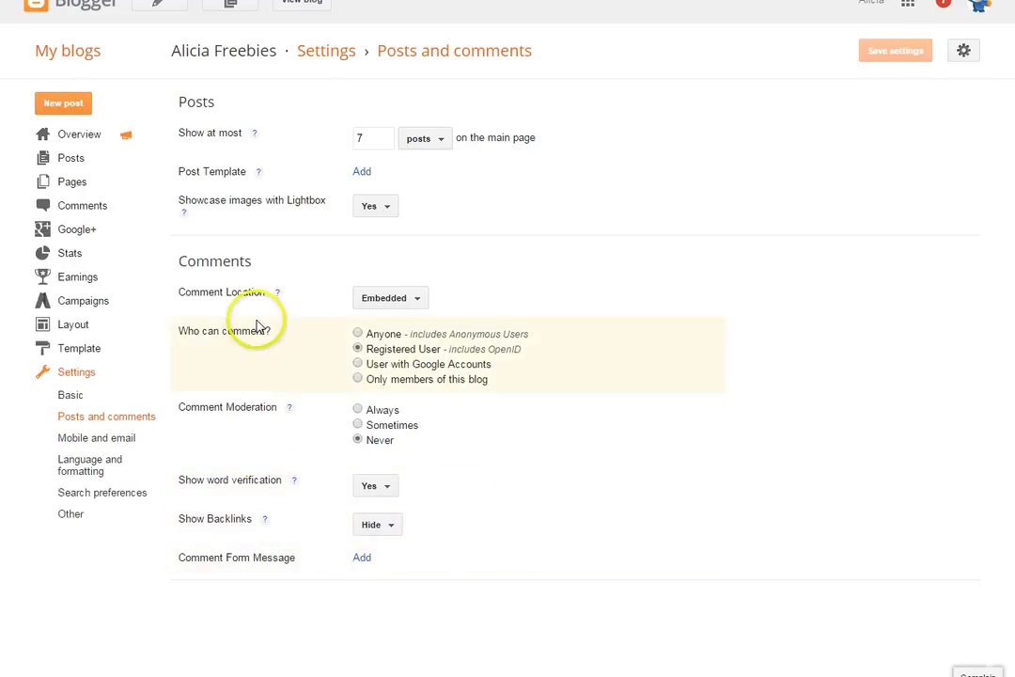
pyautogui.click(83, 468)
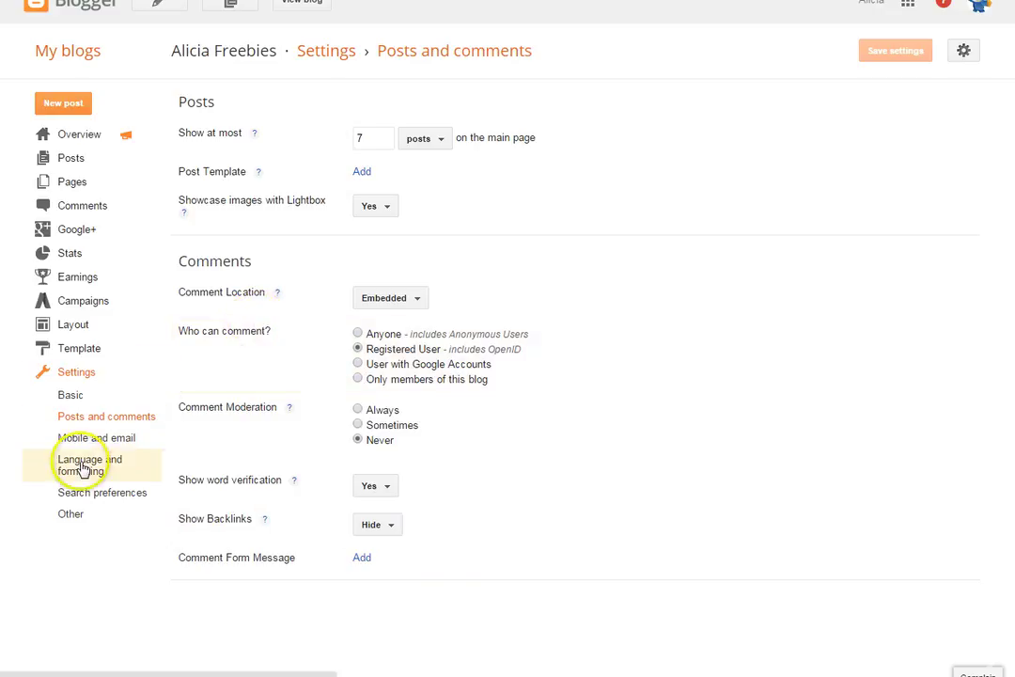
# - Open the blog's template for customization and apply the magenta suggested color theme to its background
pyautogui.click(71, 350)
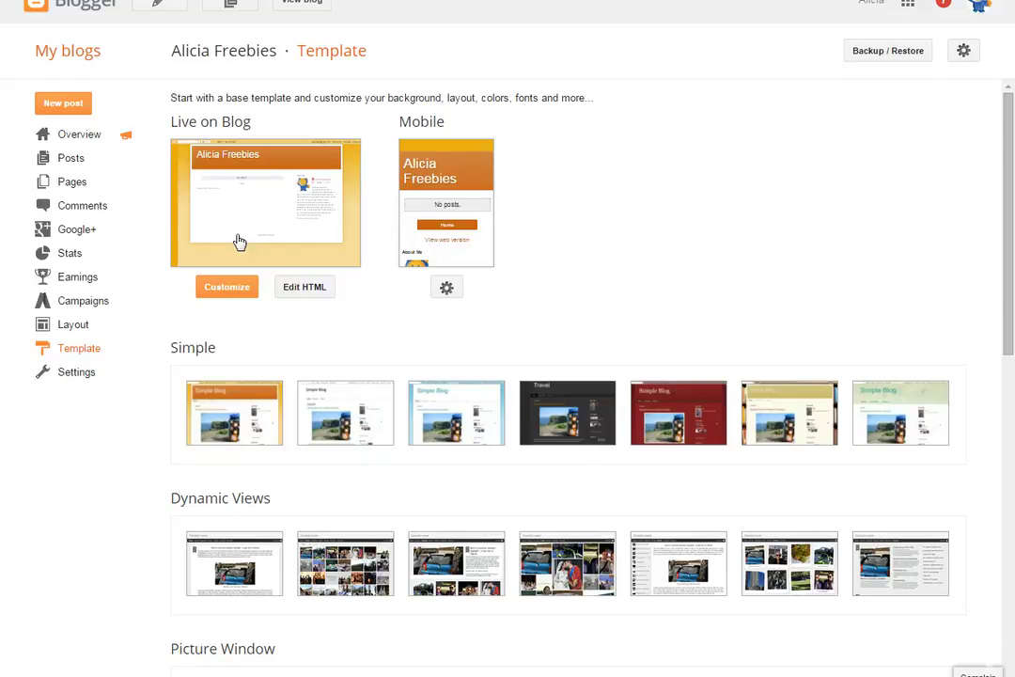
pyautogui.click(293, 291)
pyautogui.click(229, 291)
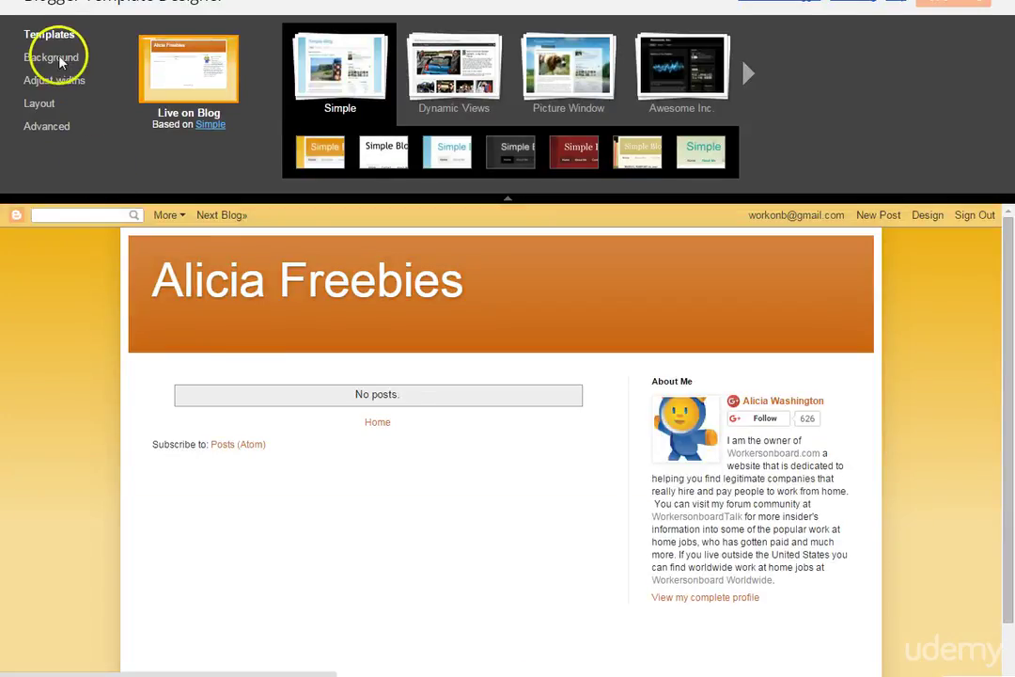
pyautogui.click(57, 59)
pyautogui.click(365, 139)
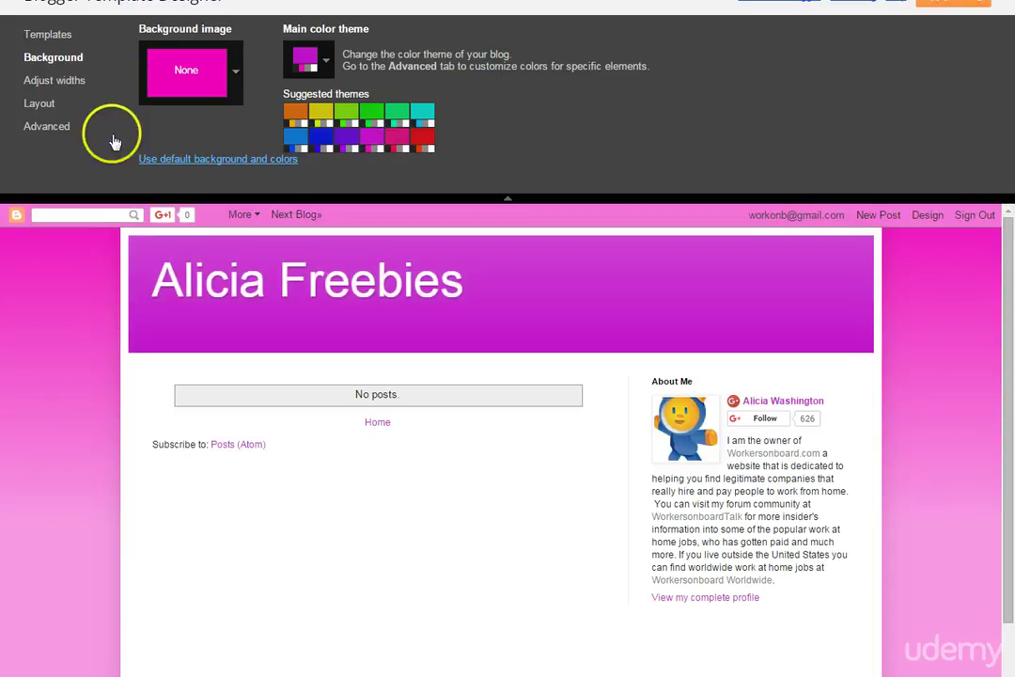
# - Increase the width of the entire blog beyond the template default
pyautogui.click(70, 86)
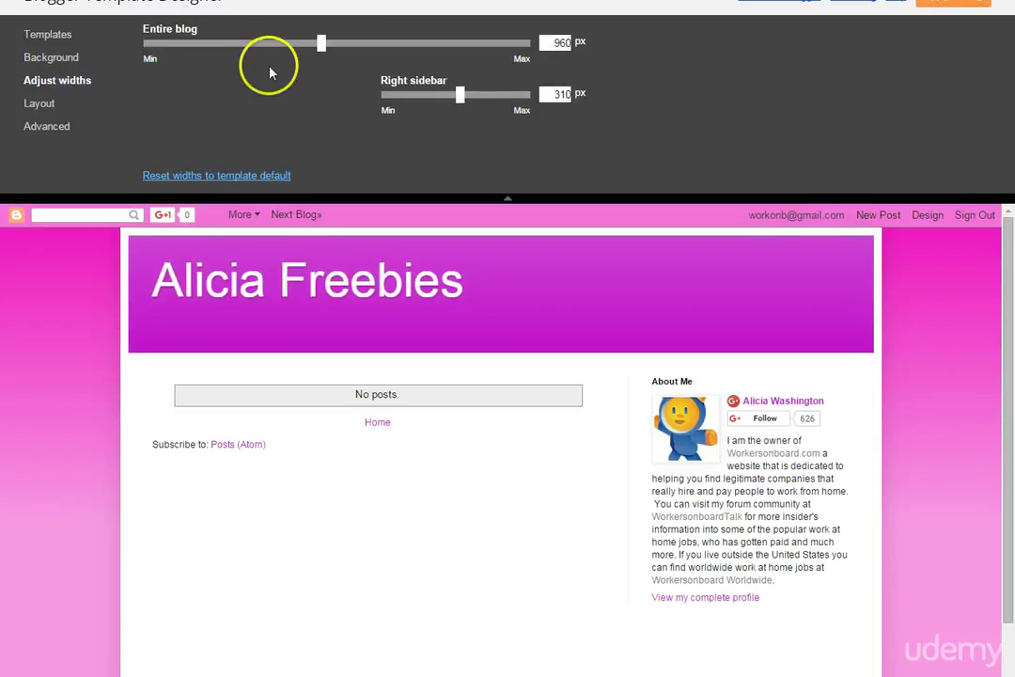
pyautogui.moveTo(322, 43); pyautogui.dragTo(392, 32)
# - Examine the template's body and footer layout options and its advanced text formatting options
pyautogui.click(49, 107)
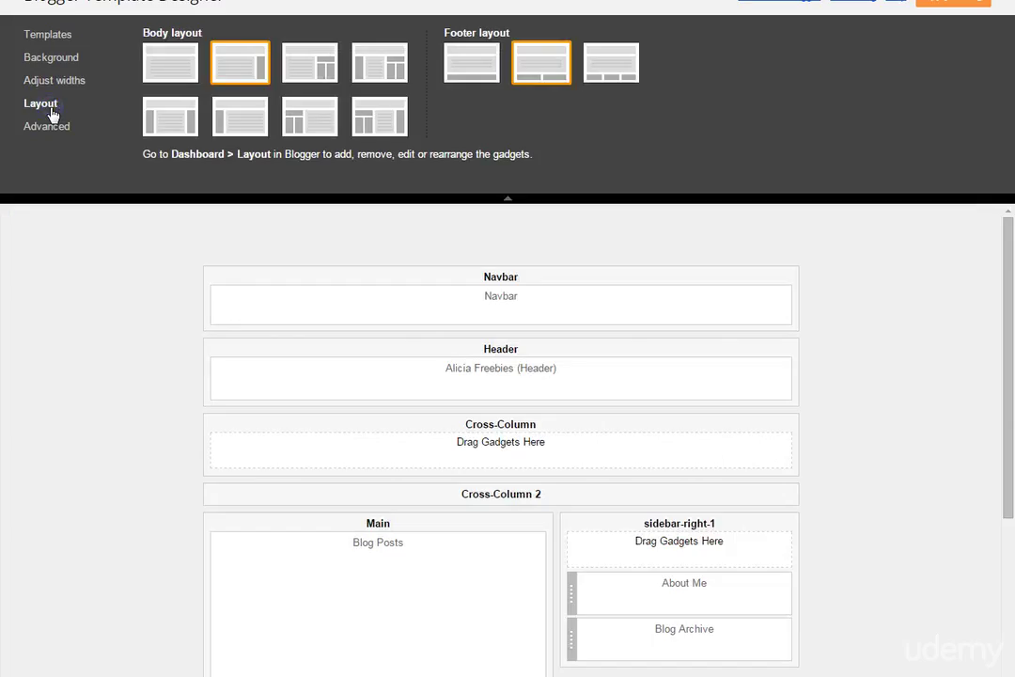
pyautogui.moveTo(1009, 404); pyautogui.dragTo(996, 406)
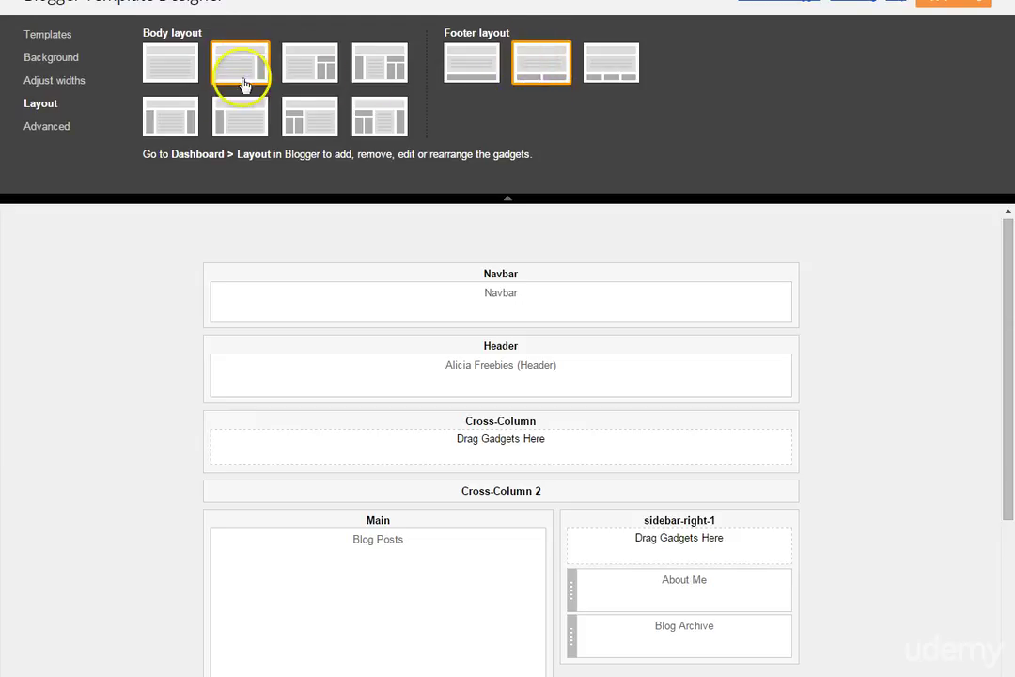
pyautogui.click(45, 130)
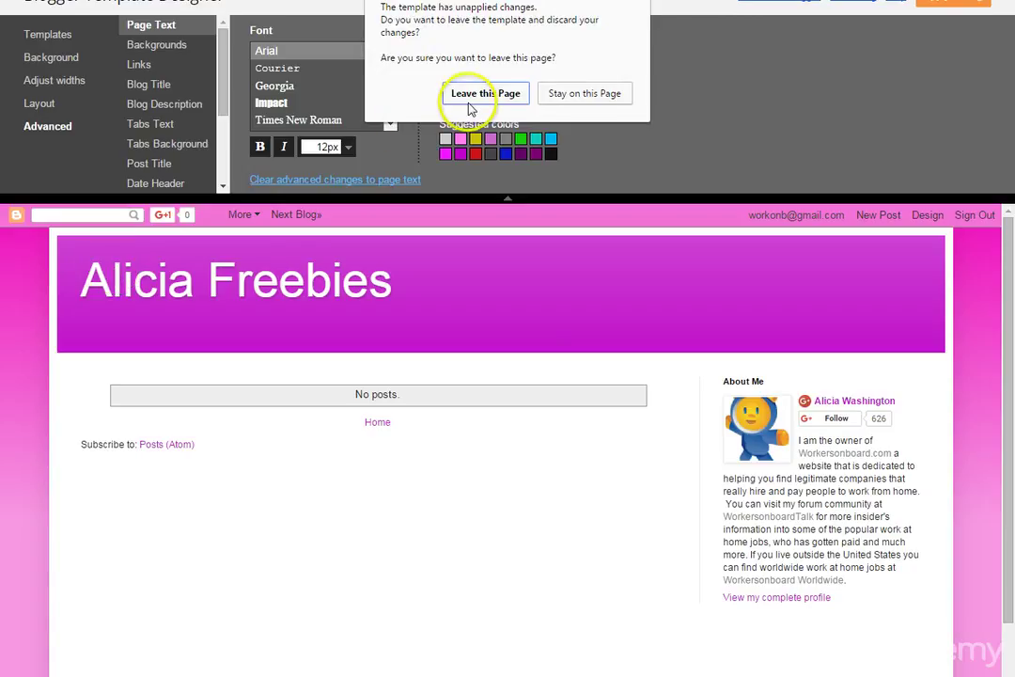
# - Stay in the template designer to apply the pending changes to the blog, and open the blog's gadget layout
pyautogui.click(565, 95)
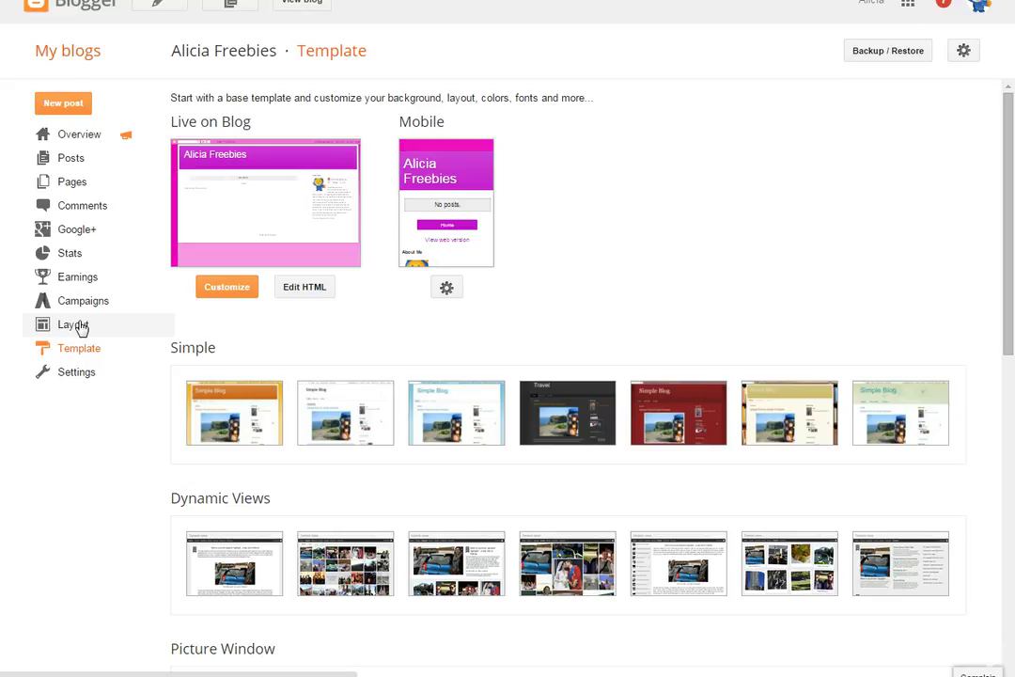
pyautogui.click(81, 327)
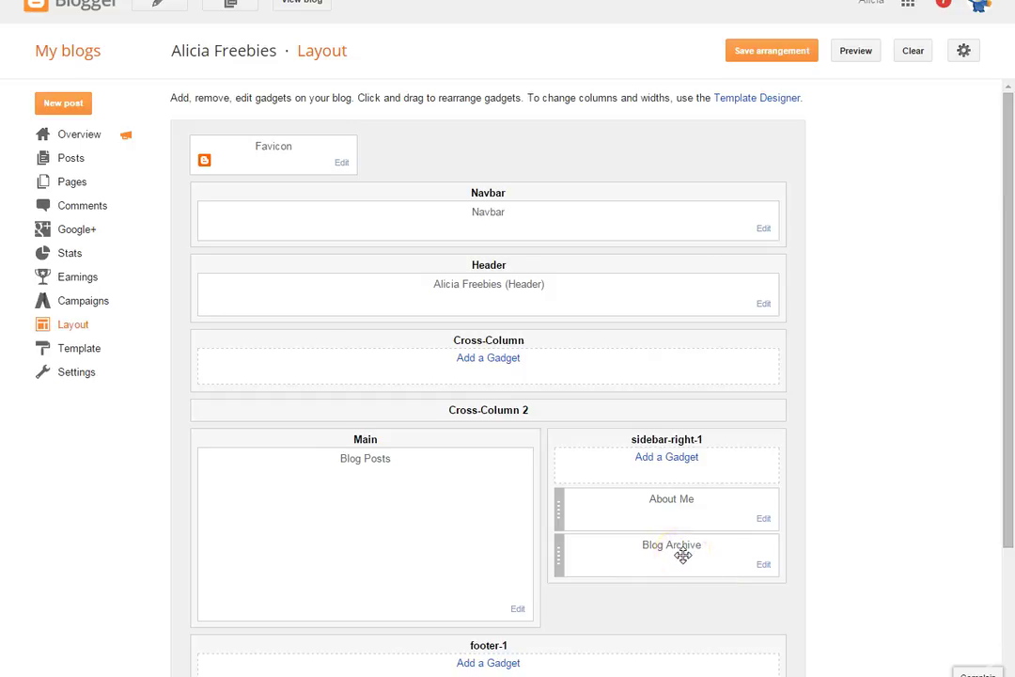
# - Add a Video Bar gadget to the blog's right sidebar, keeping its default title
pyautogui.moveTo(1005, 526); pyautogui.dragTo(1004, 554)
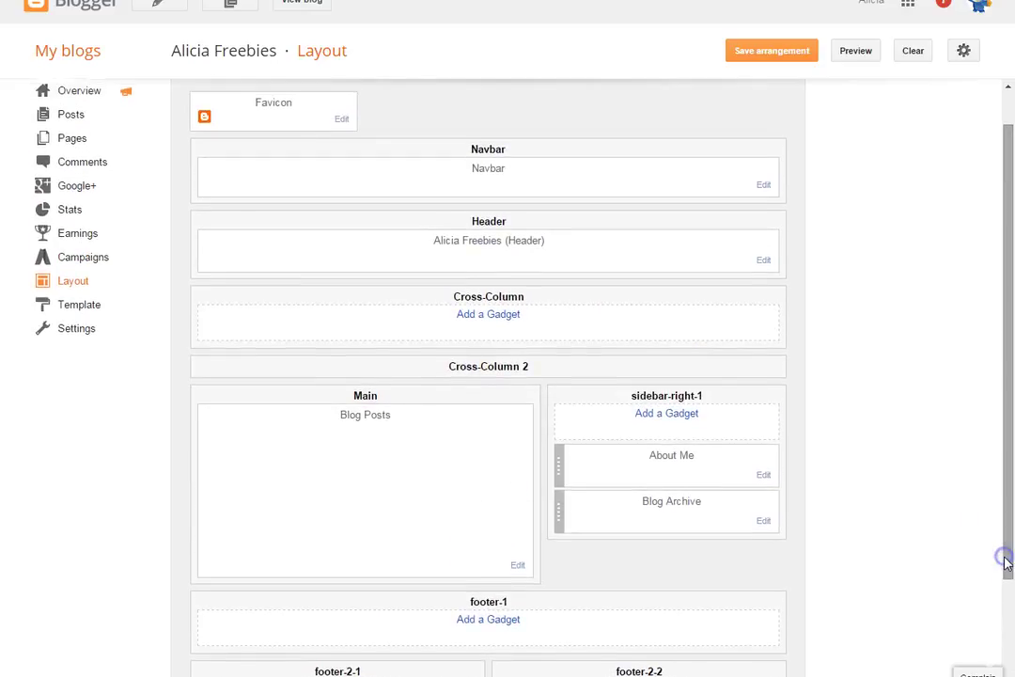
pyautogui.click(669, 415)
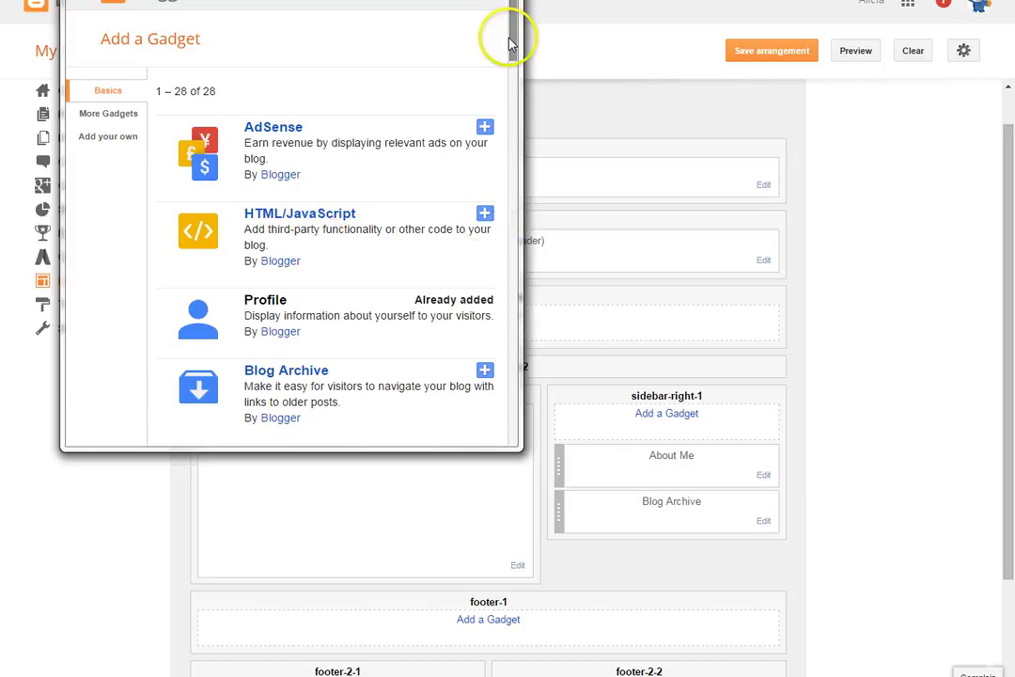
pyautogui.moveTo(513, 44); pyautogui.dragTo(520, 108)
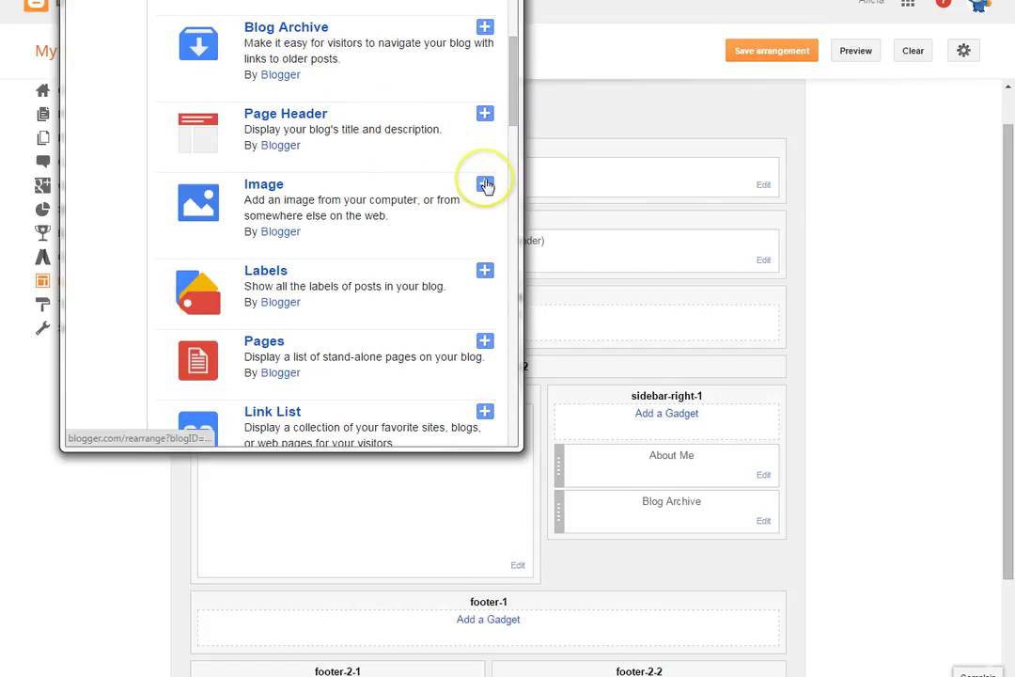
pyautogui.moveTo(516, 118); pyautogui.dragTo(517, 220)
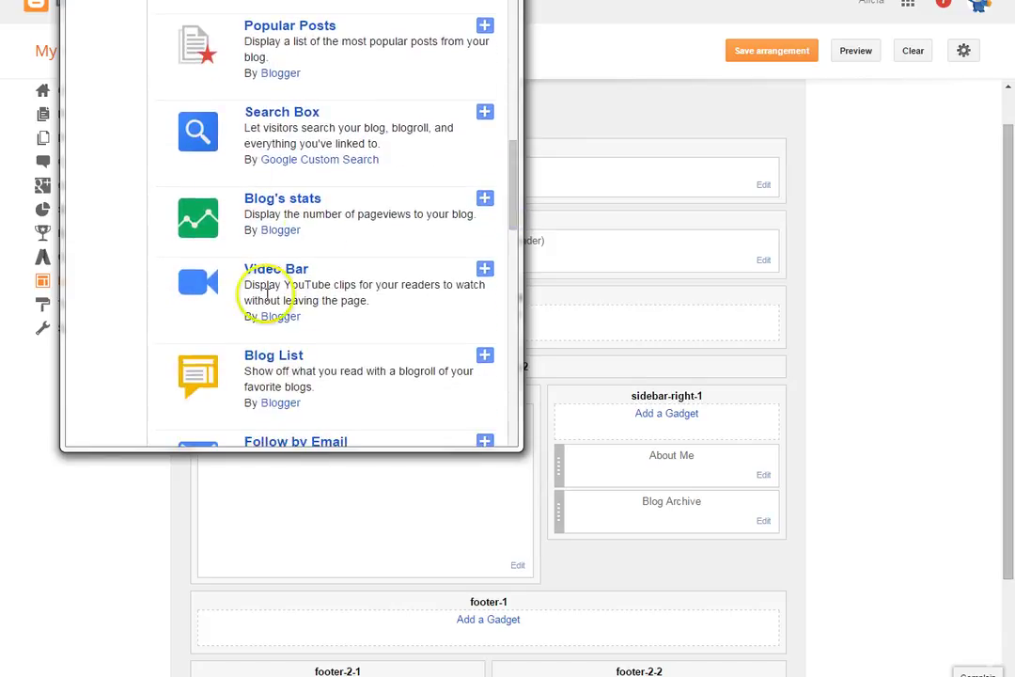
pyautogui.click(485, 271)
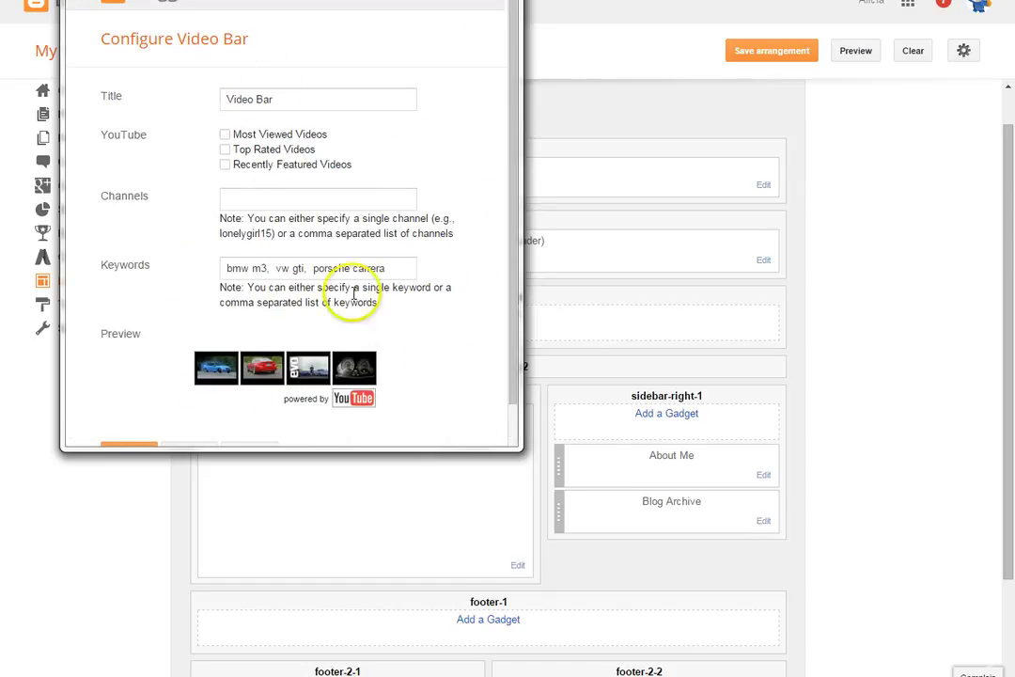
pyautogui.click(232, 202)
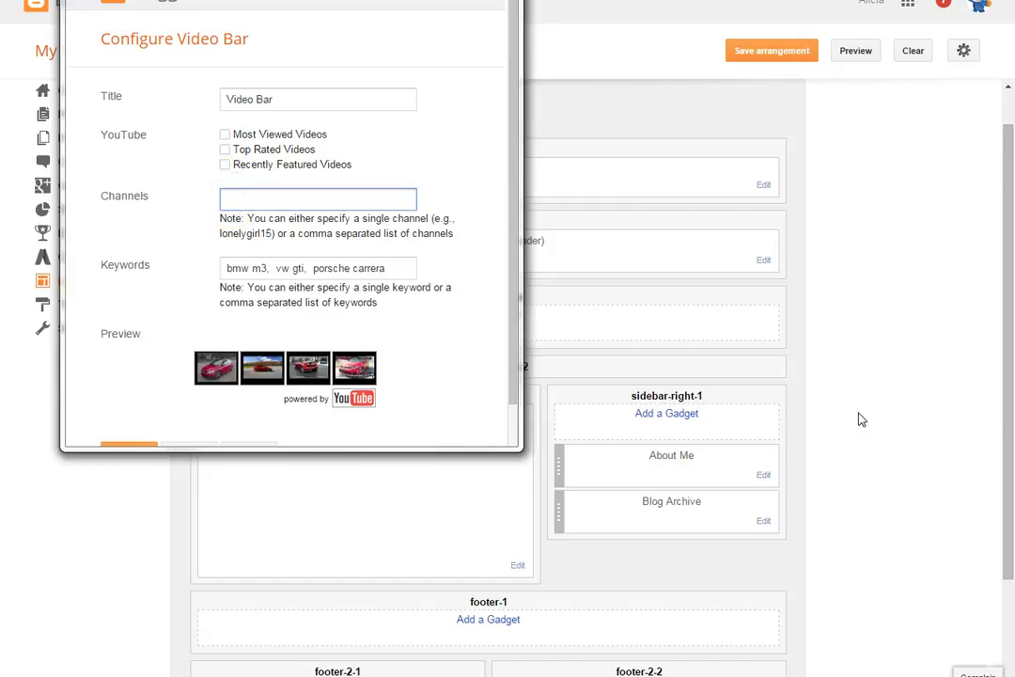
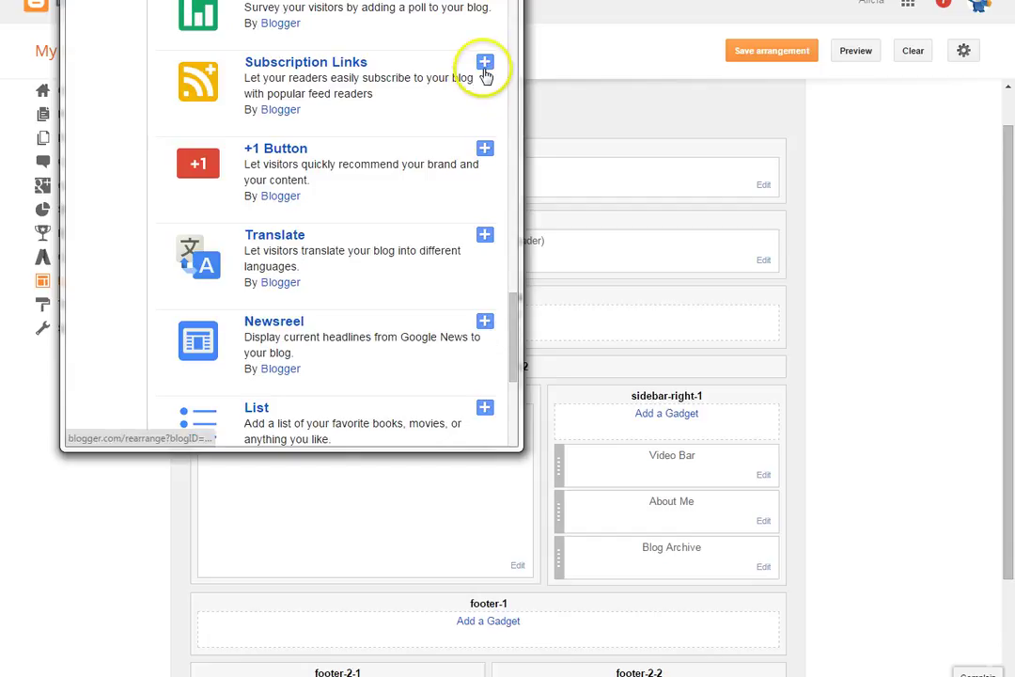
# - Add a Subscription Links gadget titled "Subscribe To" to the right sidebar
pyautogui.click(483, 66)
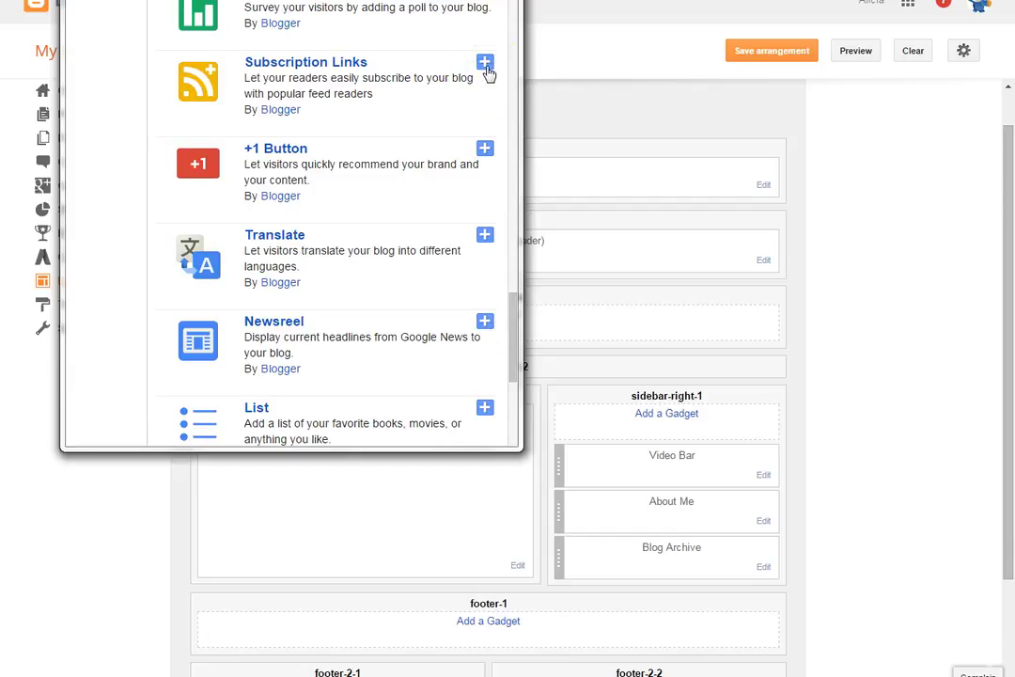
pyautogui.click(486, 66)
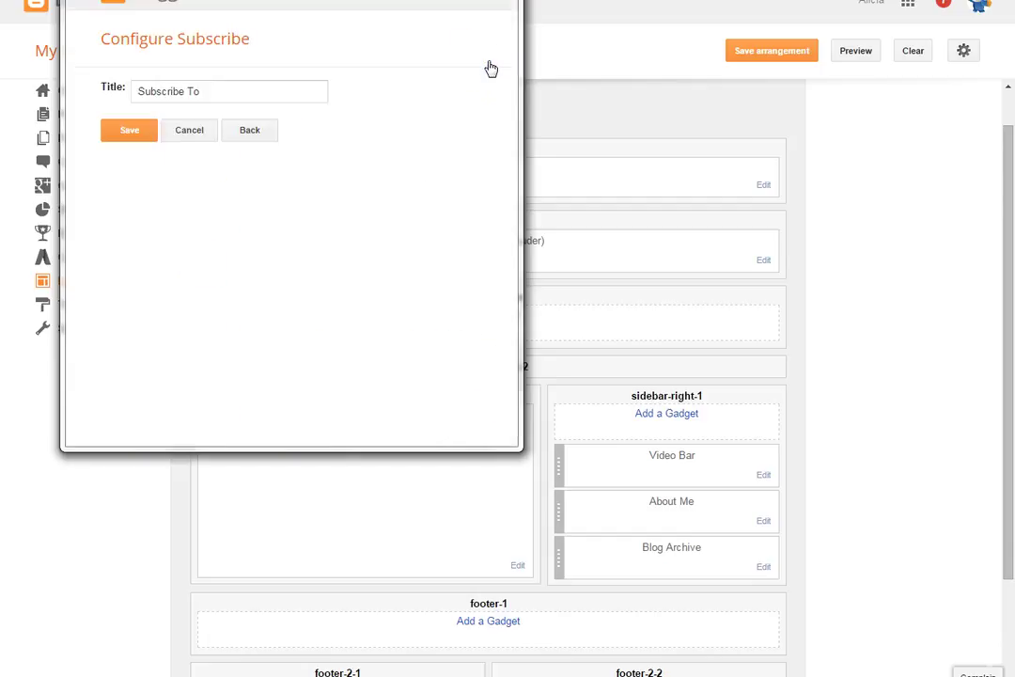
pyautogui.click(124, 136)
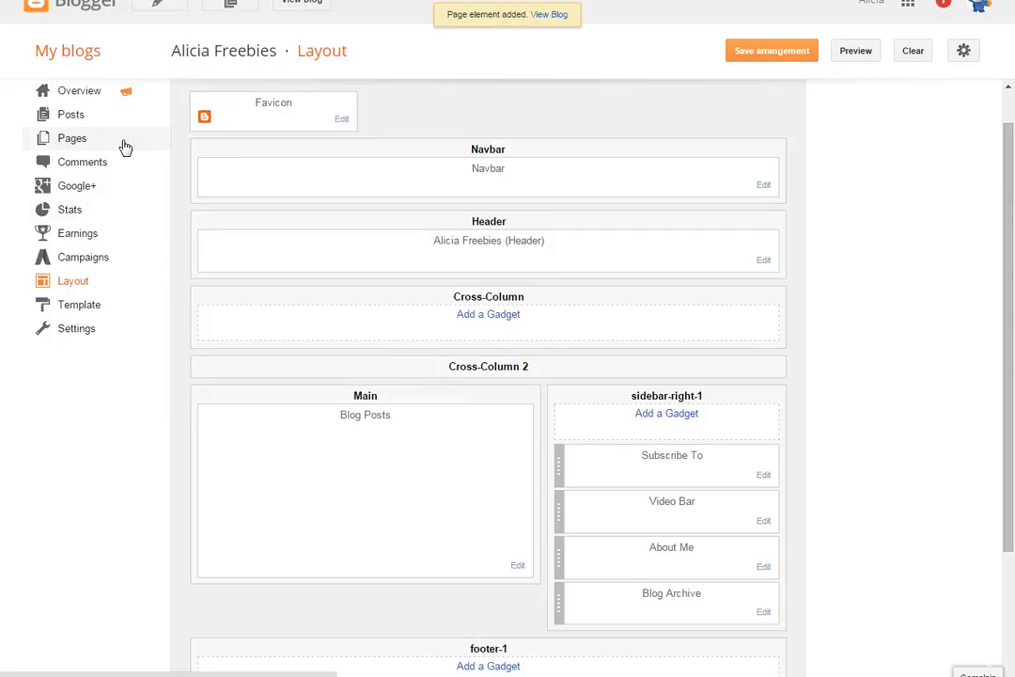
# - Add a Google+ Followers gadget to the right sidebar with automatic size and dark text on a light background
pyautogui.click(690, 416)
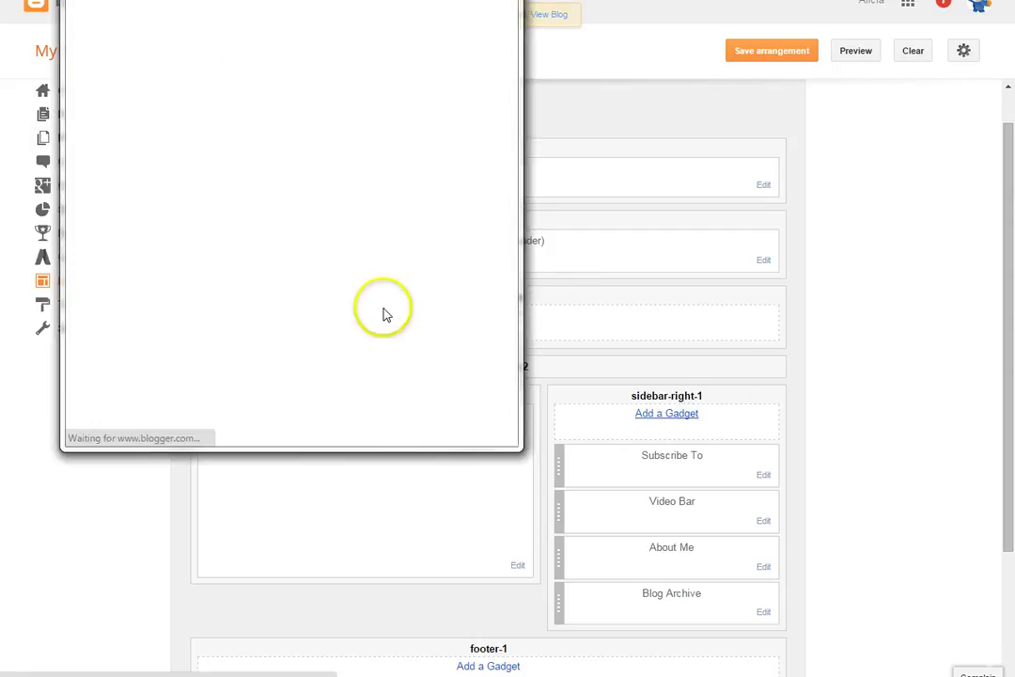
pyautogui.moveTo(514, 292); pyautogui.dragTo(513, 423)
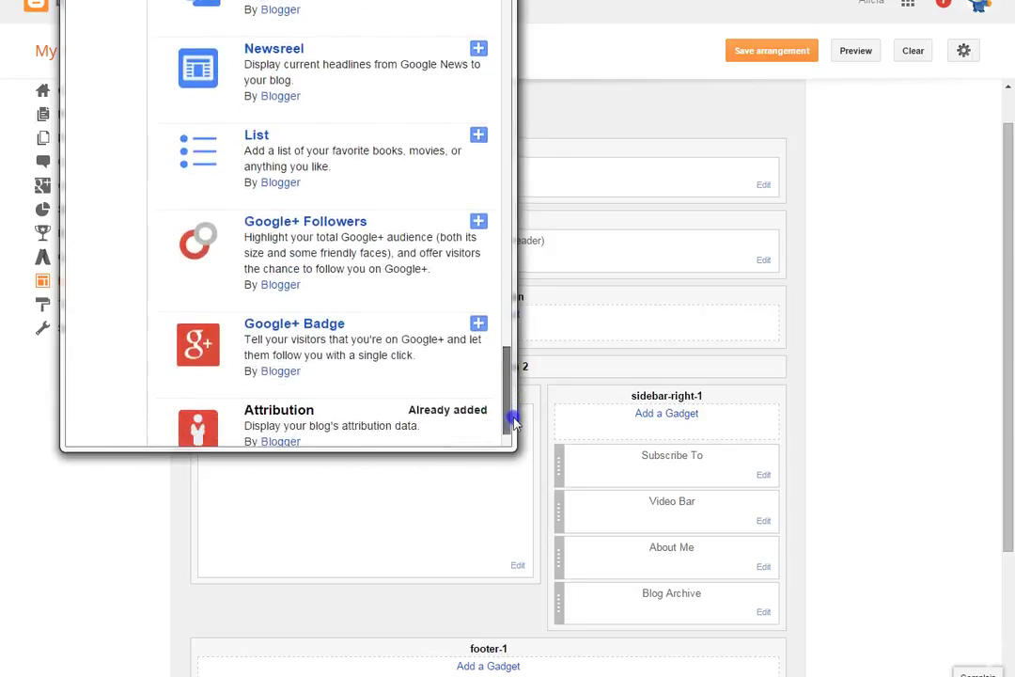
pyautogui.click(479, 223)
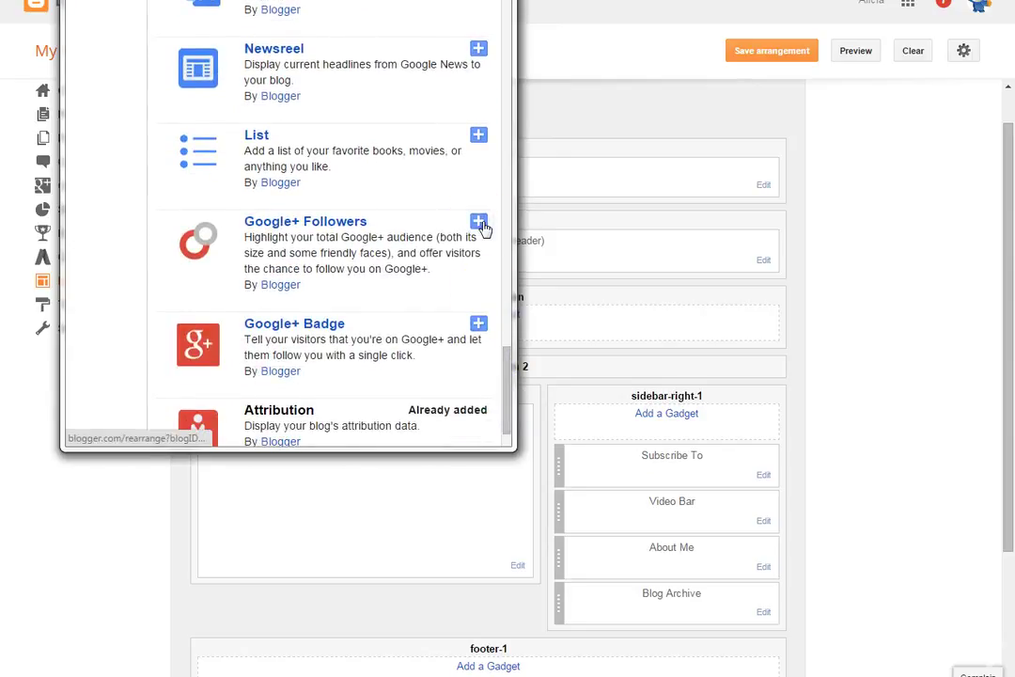
pyautogui.click(479, 223)
pyautogui.click(479, 222)
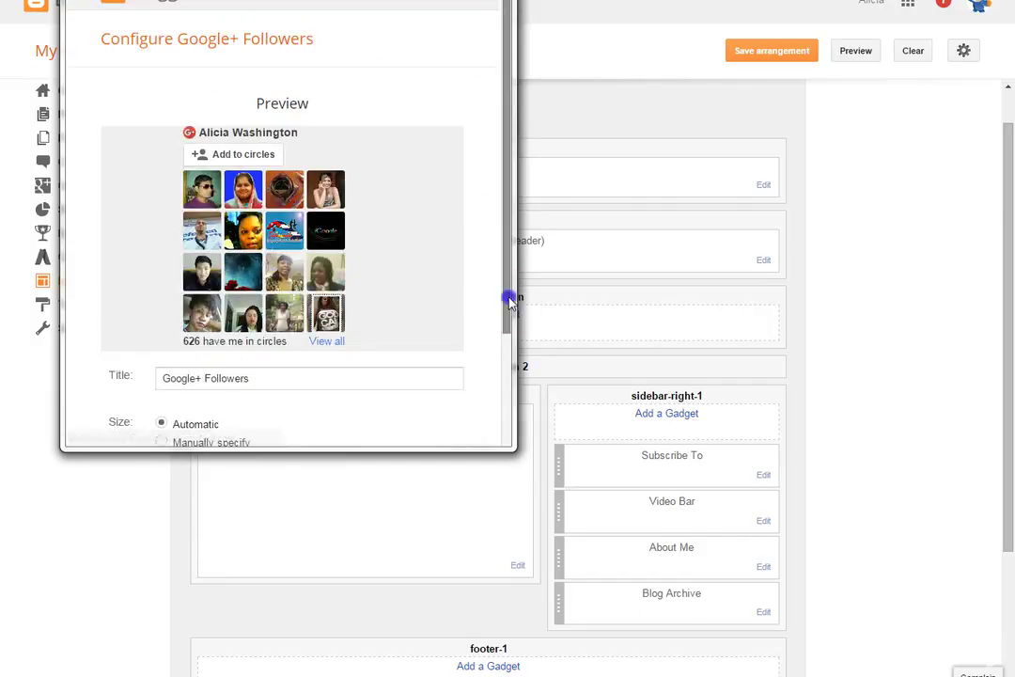
pyautogui.moveTo(509, 294); pyautogui.dragTo(503, 421)
pyautogui.click(132, 407)
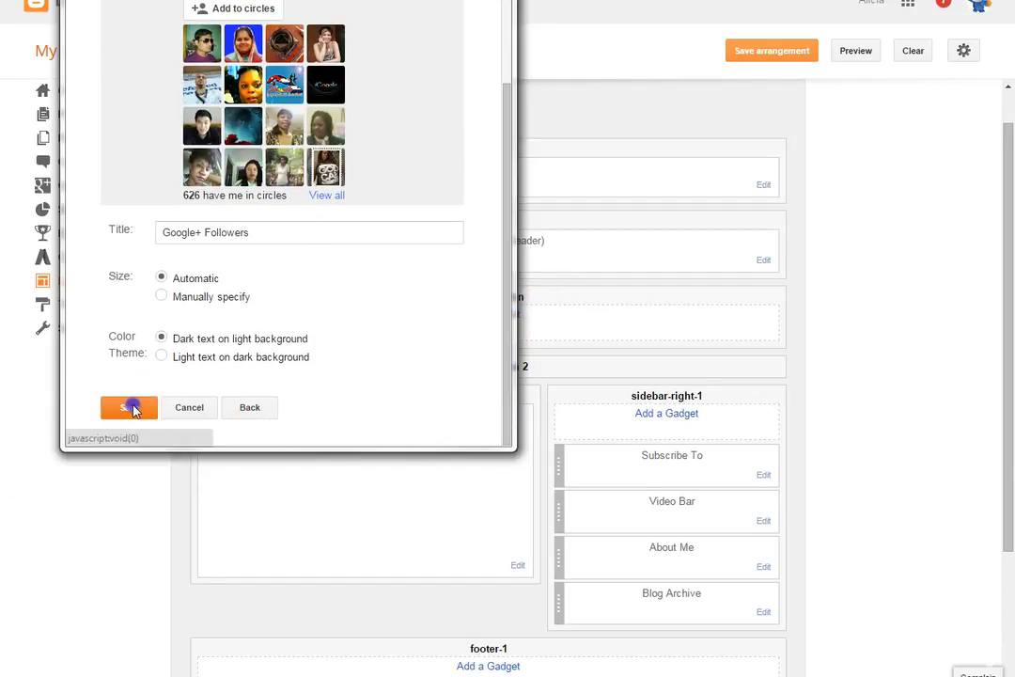
# - Add a Google+ Badge gadget to the right sidebar with its default settings
pyautogui.click(668, 417)
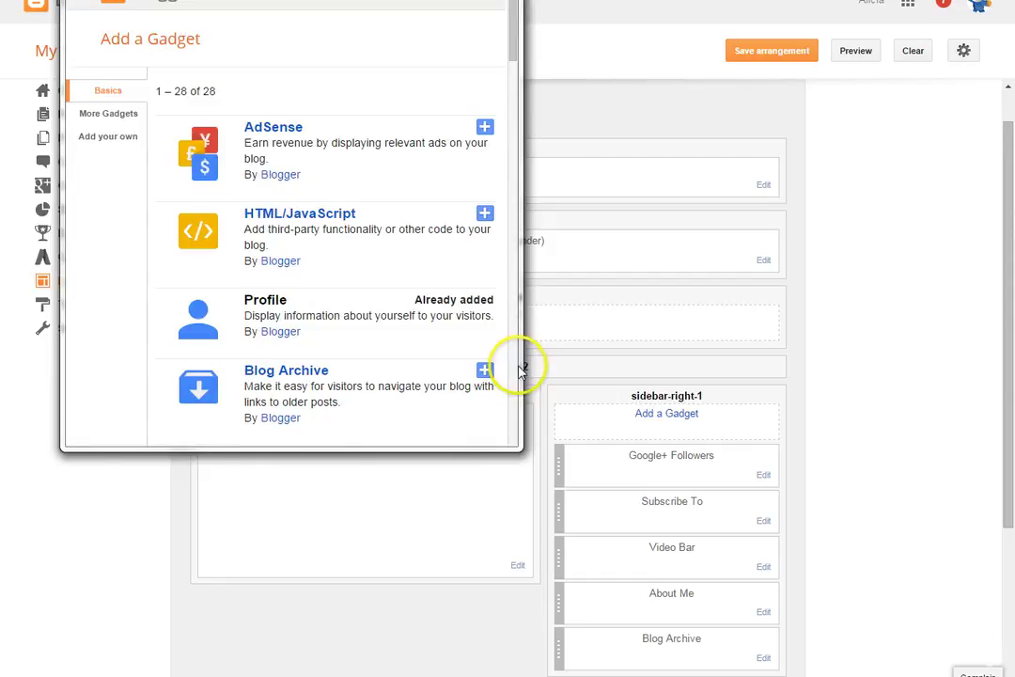
pyautogui.click(509, 374)
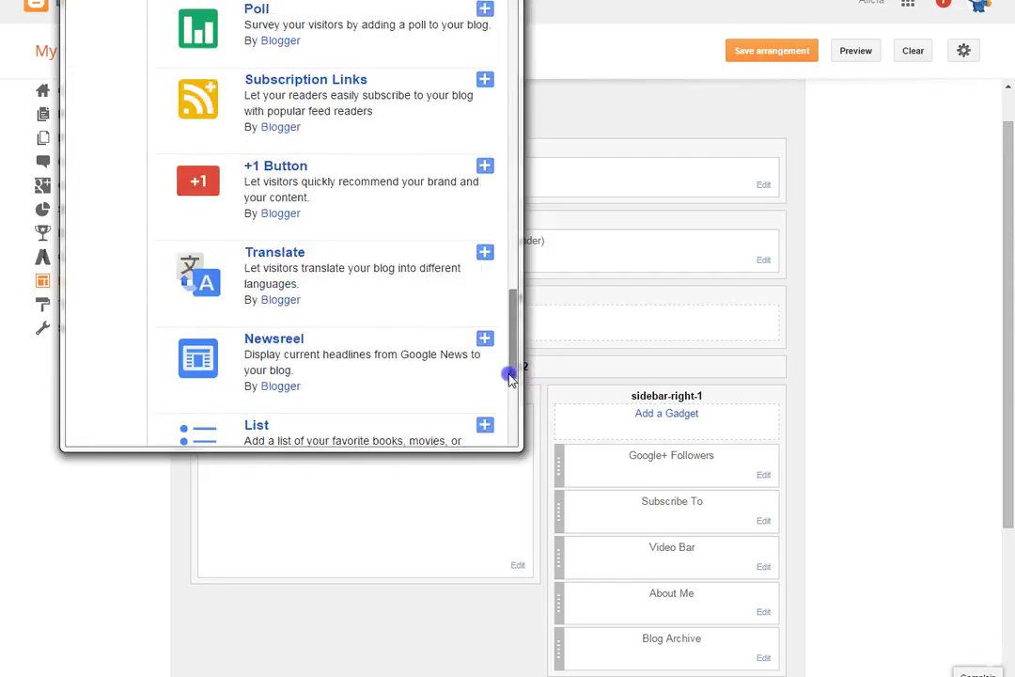
pyautogui.moveTo(513, 372); pyautogui.dragTo(526, 414)
pyautogui.click(487, 352)
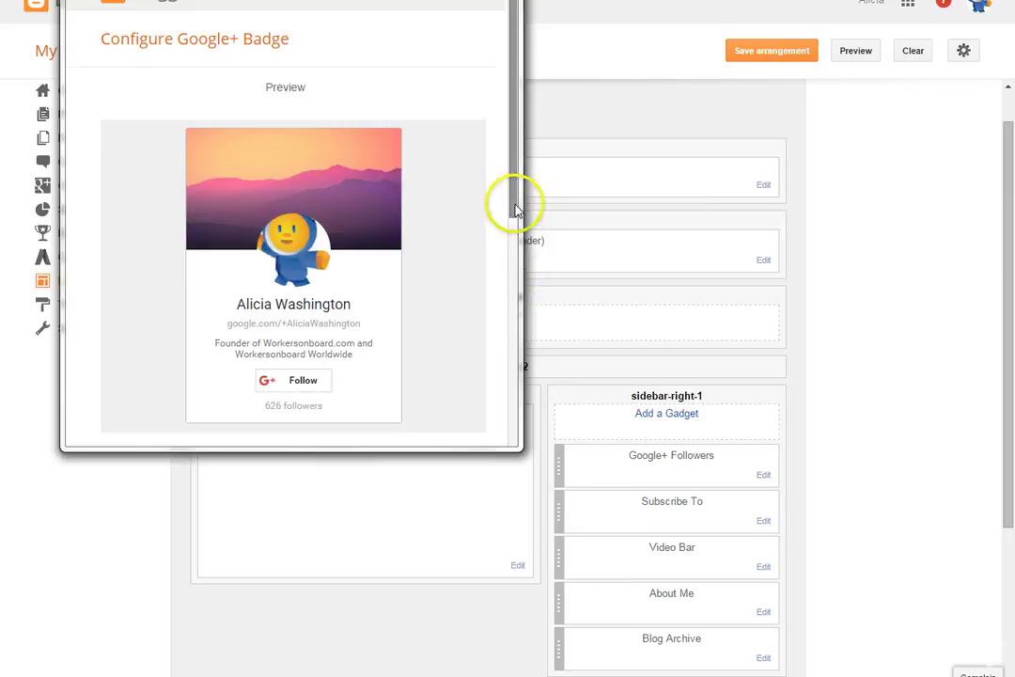
pyautogui.moveTo(510, 200); pyautogui.dragTo(523, 419)
pyautogui.click(128, 412)
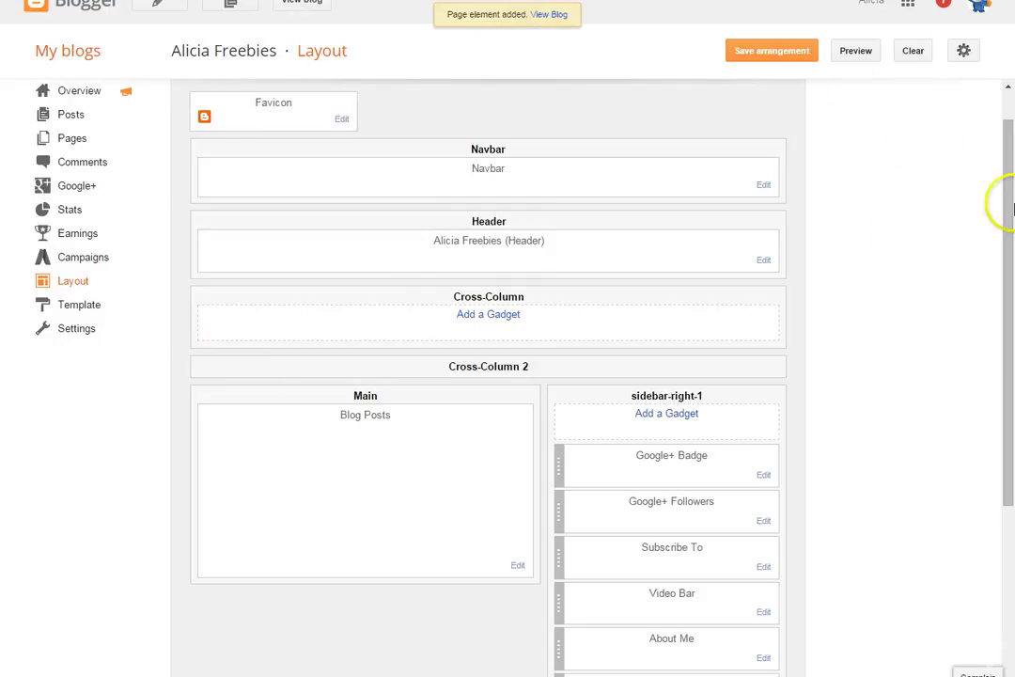
# - View the live blog to check its sidebar gadgets, and examine the footer gadget areas in the layout
pyautogui.click(304, 11)
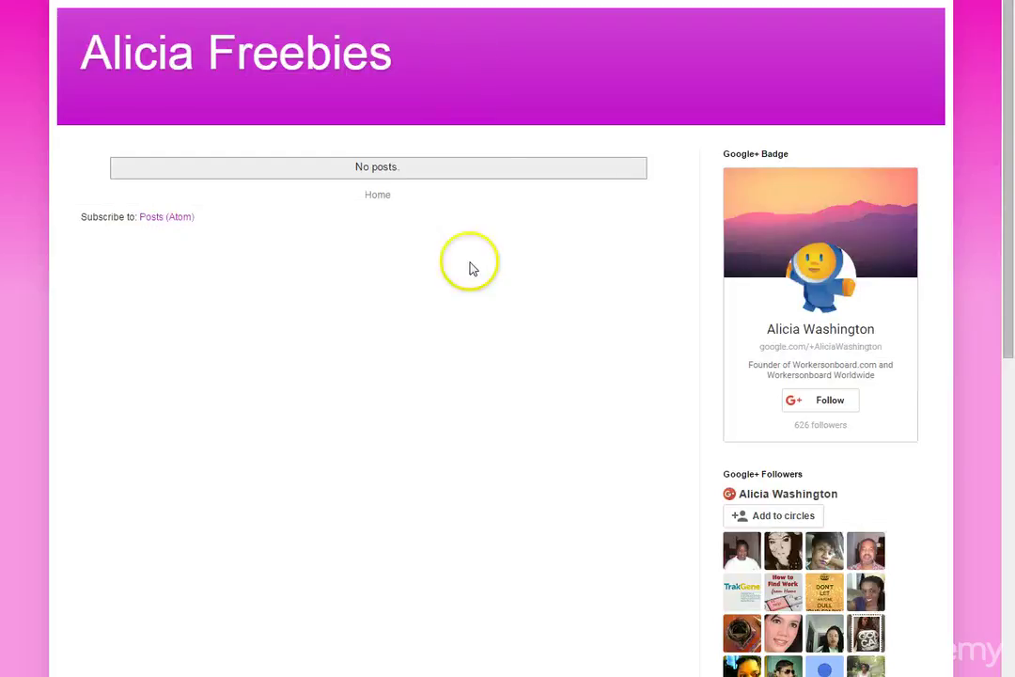
pyautogui.moveTo(1010, 272); pyautogui.dragTo(1012, 245)
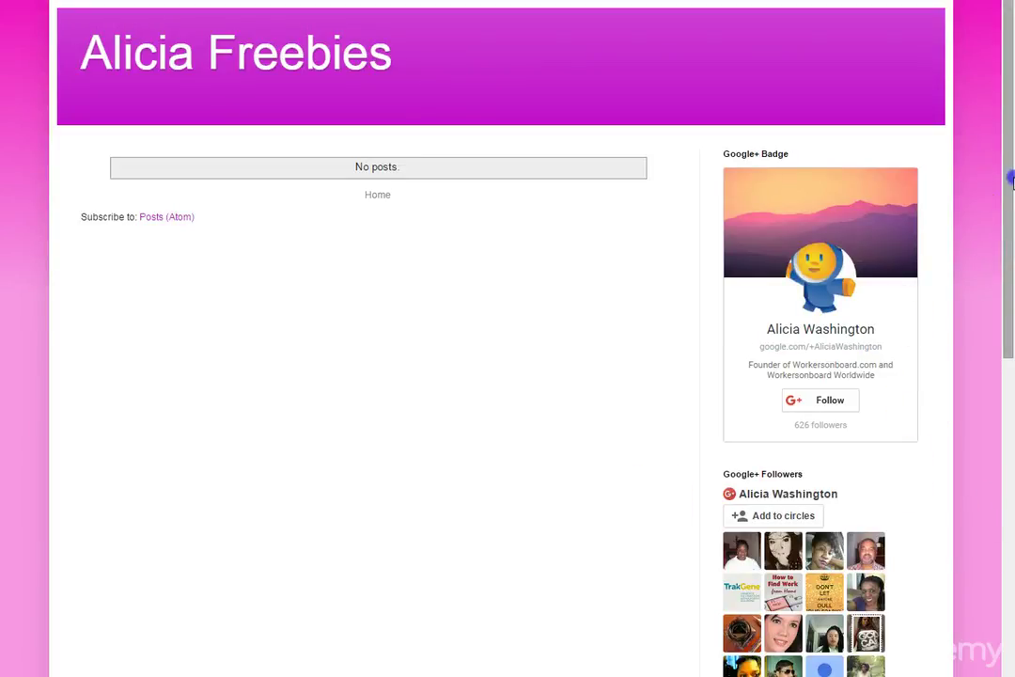
pyautogui.moveTo(1012, 178); pyautogui.dragTo(1012, 141)
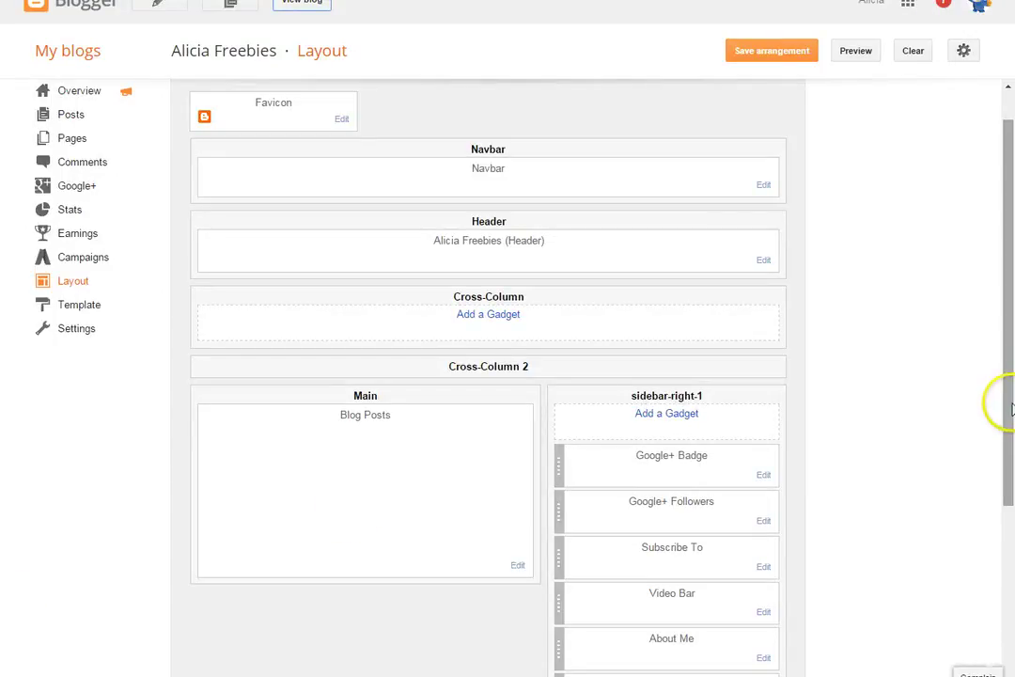
pyautogui.moveTo(1011, 428); pyautogui.dragTo(1012, 541)
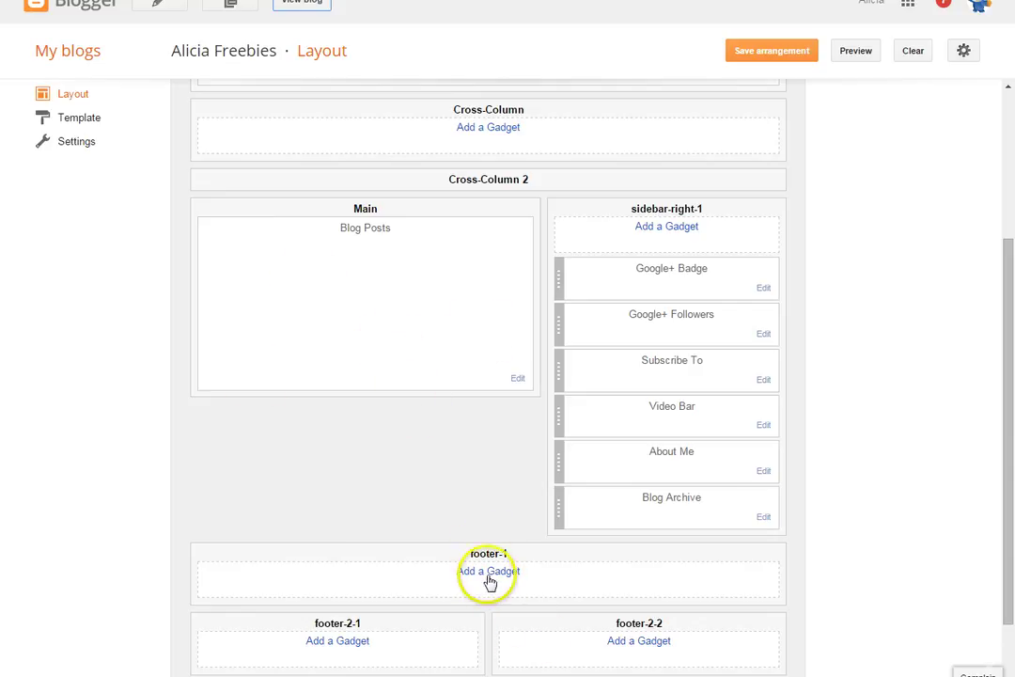
pyautogui.moveTo(1008, 323); pyautogui.dragTo(1012, 179)
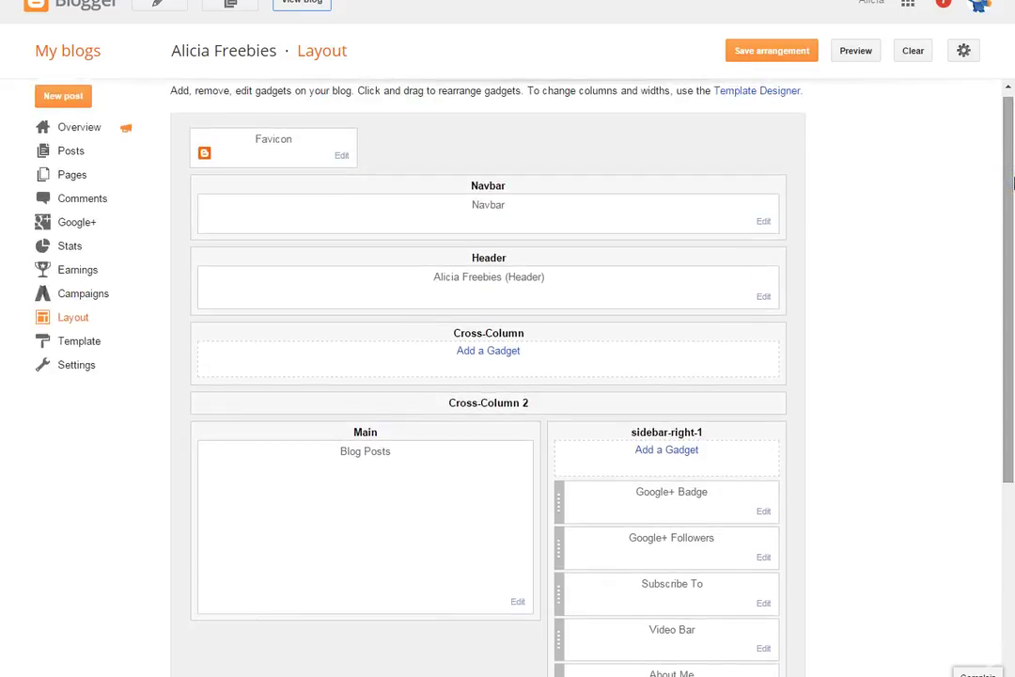
# - Start an HTML/JavaScript gadget for the right sidebar, and switch to CJ Affiliate to open the Coupons.com advertiser's links
pyautogui.click(683, 455)
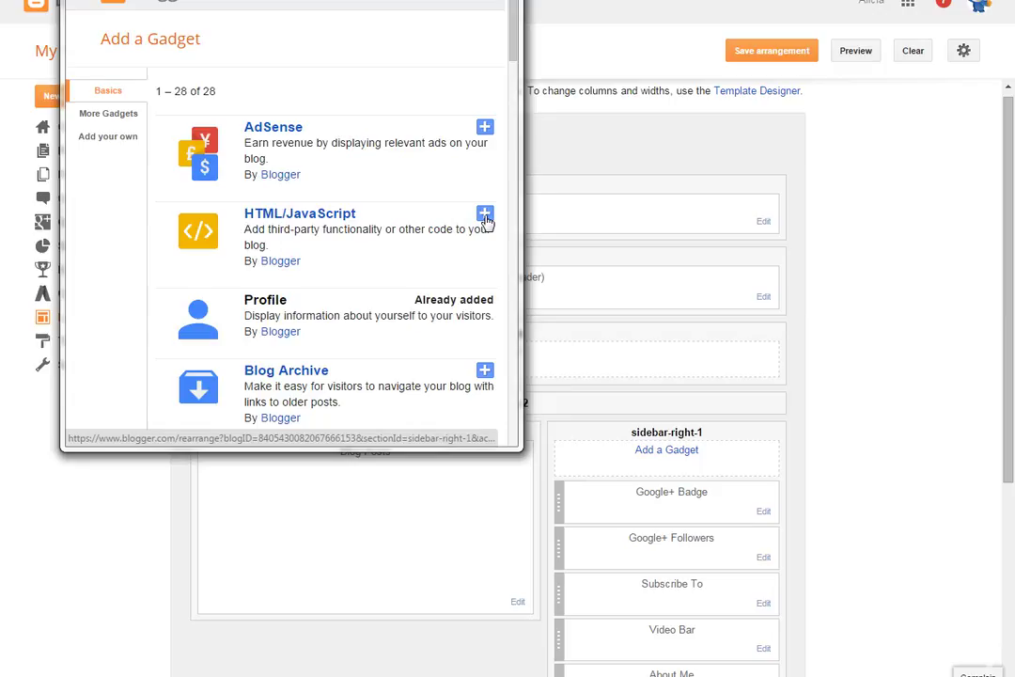
pyautogui.click(485, 215)
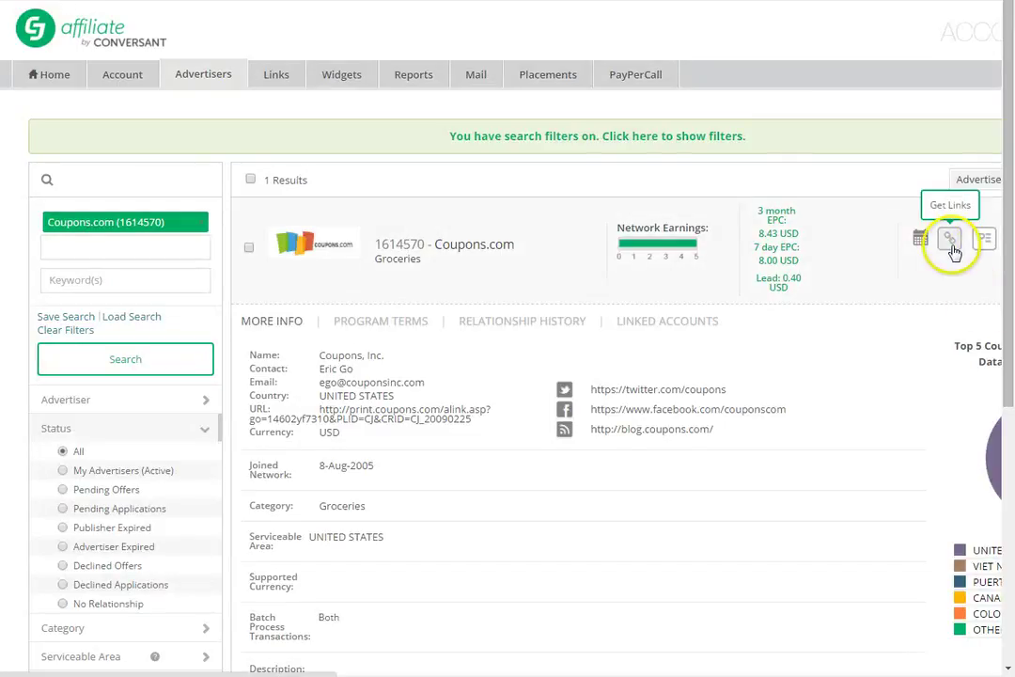
pyautogui.click(952, 247)
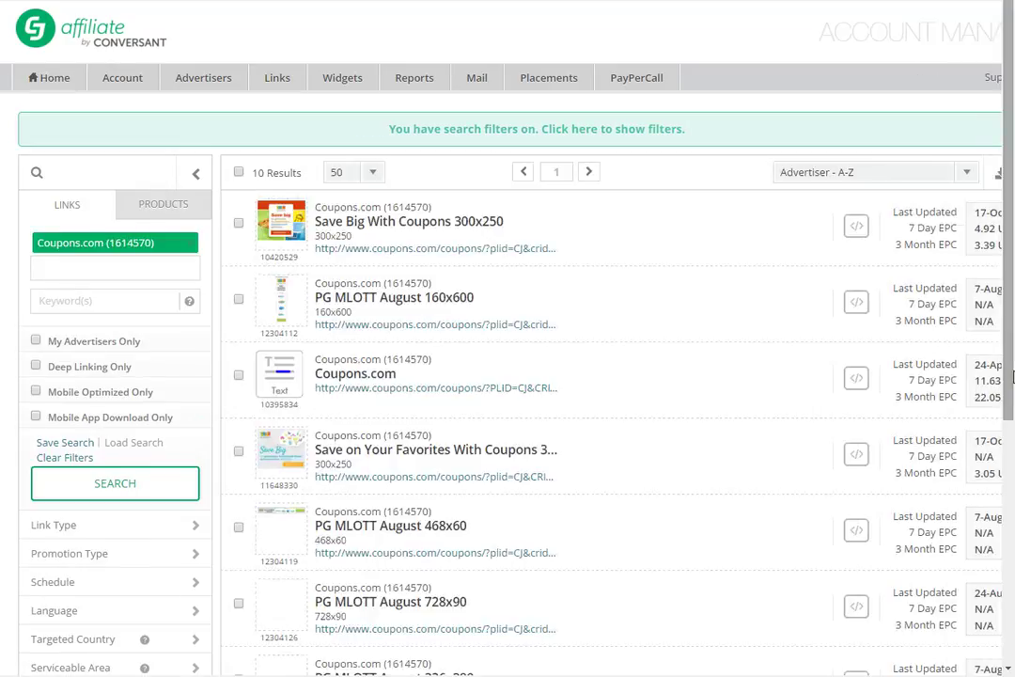
# - Get the code for the "Save Big With Coupons 300x250" banner, review its JavaScript and Click URL versions, and copy the HTML version
pyautogui.click(857, 228)
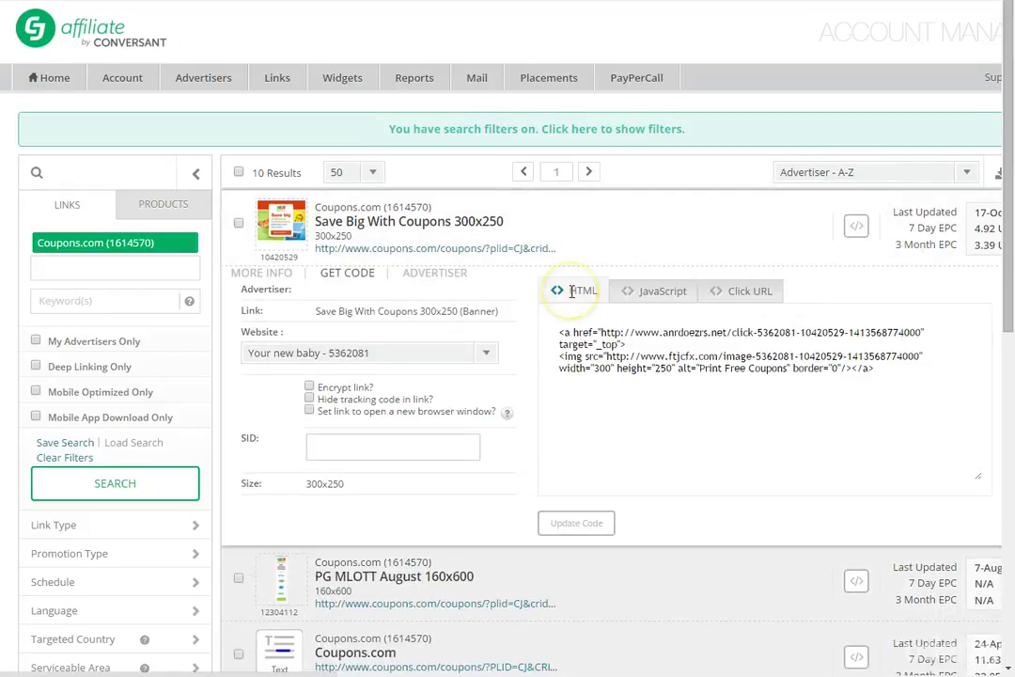
pyautogui.click(662, 292)
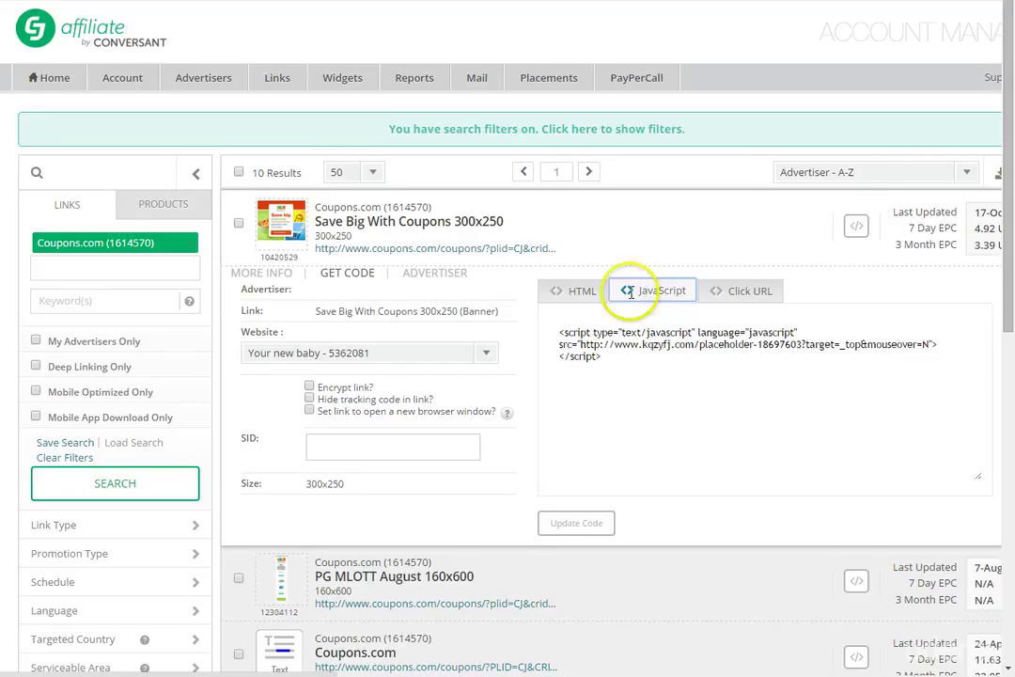
pyautogui.click(564, 291)
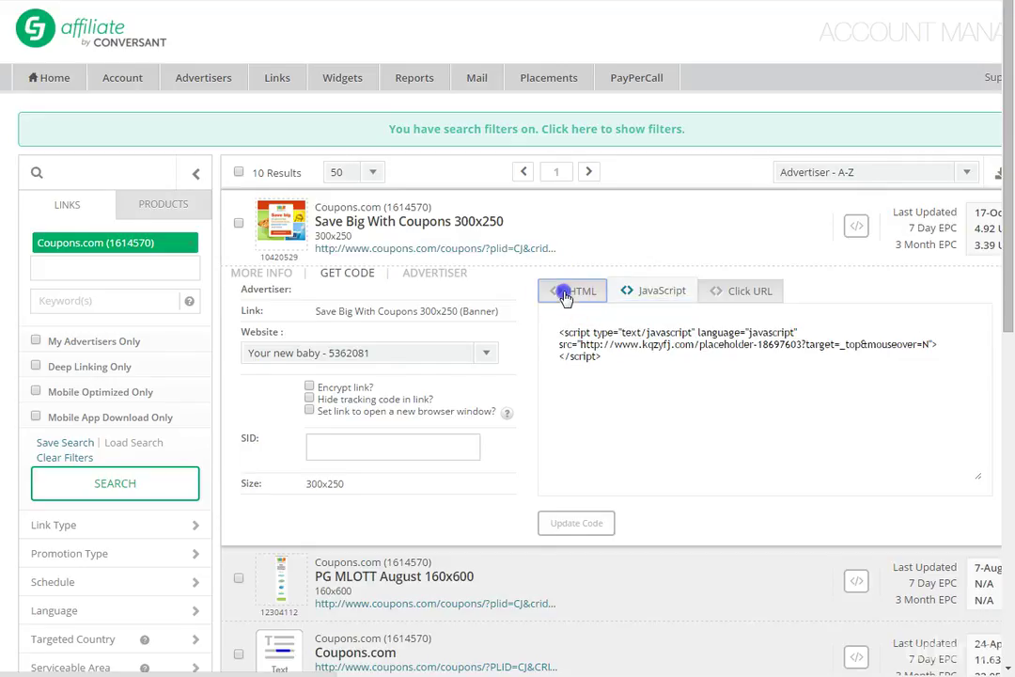
pyautogui.click(752, 293)
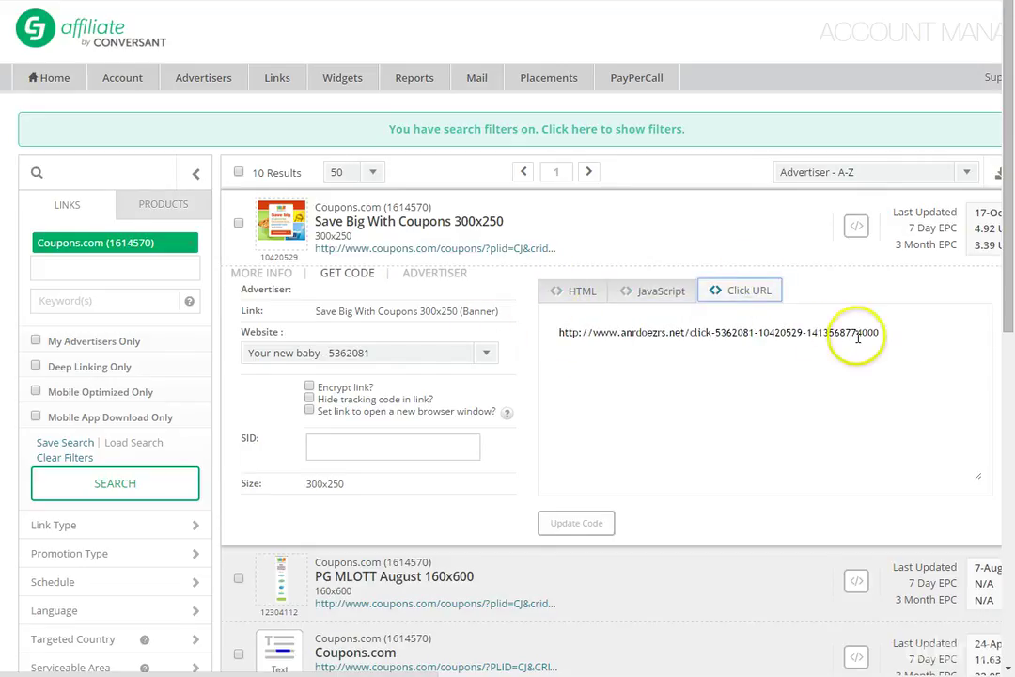
pyautogui.click(579, 290)
pyautogui.moveTo(559, 331); pyautogui.dragTo(883, 396)
pyautogui.hotkey('ctrl', 'c')
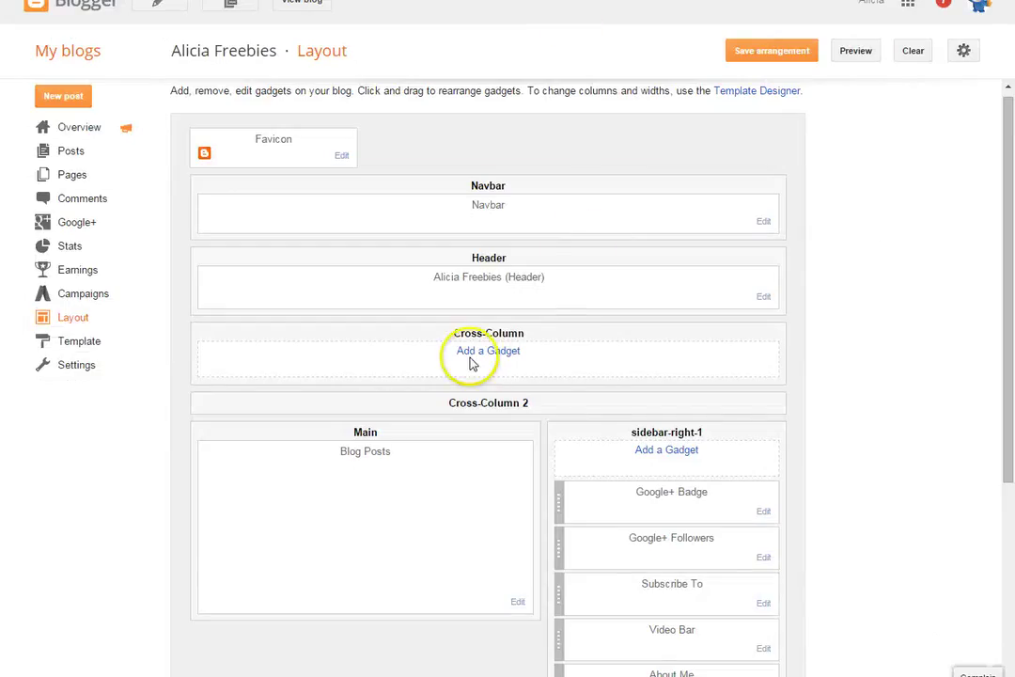
# - Add an HTML/JavaScript gadget with the copied Coupons.com banner code to the right sidebar, and open the live blog to check it
pyautogui.click(694, 458)
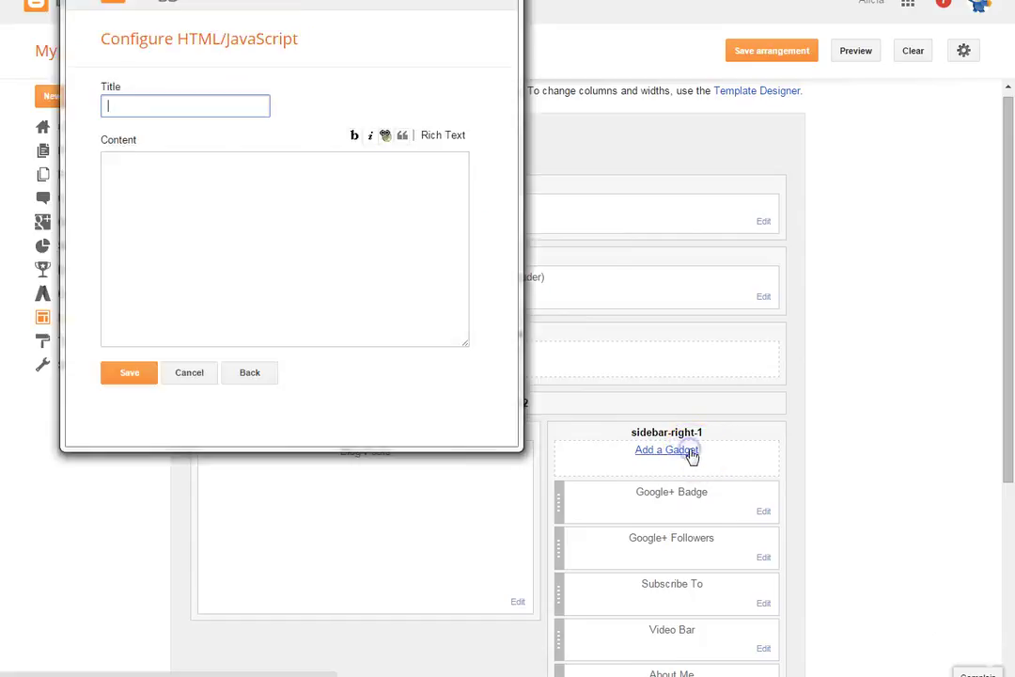
pyautogui.click(240, 288)
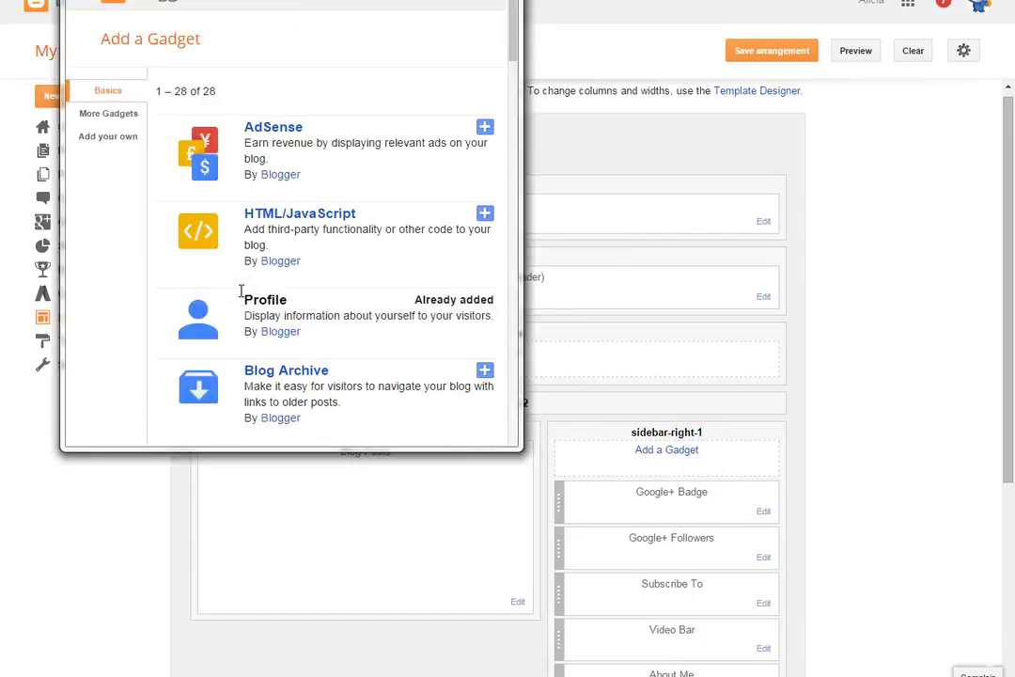
pyautogui.click(486, 216)
pyautogui.click(351, 235)
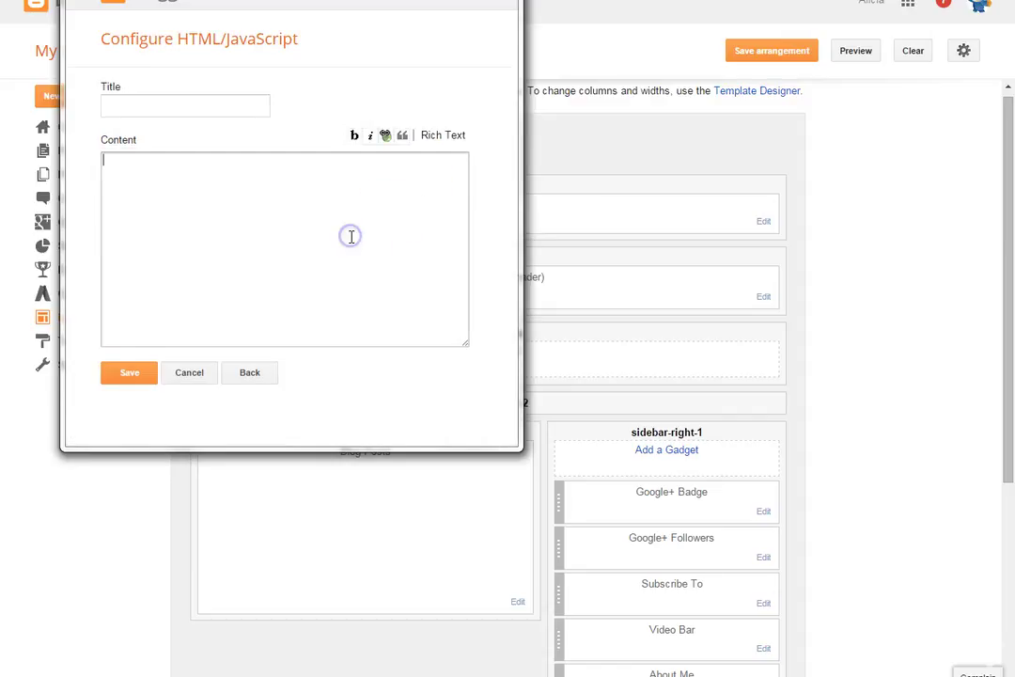
pyautogui.hotkey('ctrl', 'v')
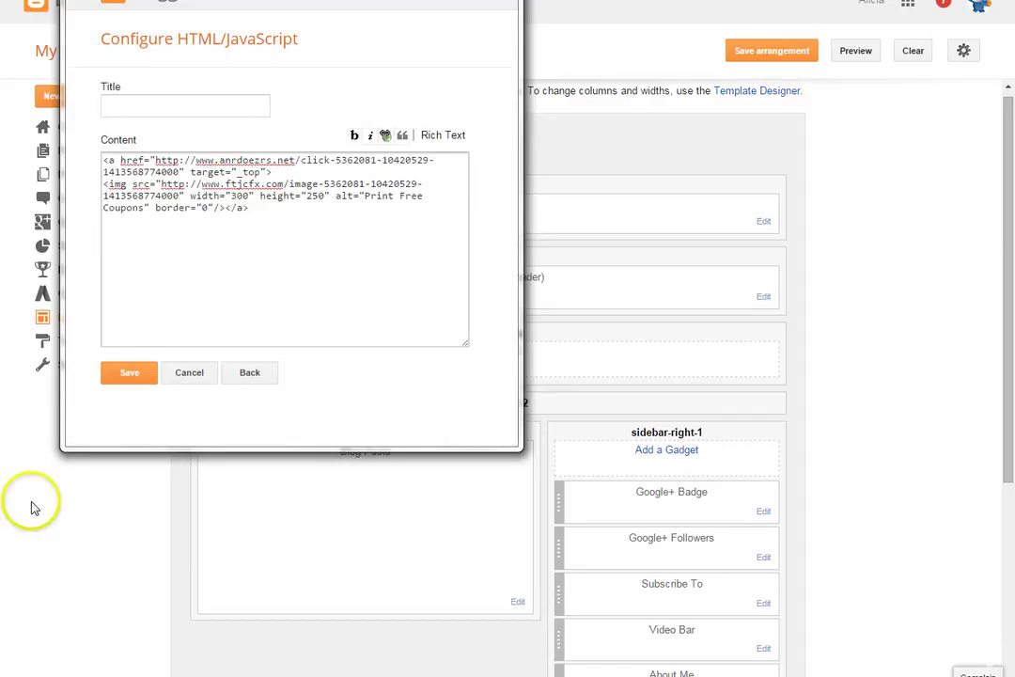
pyautogui.click(130, 382)
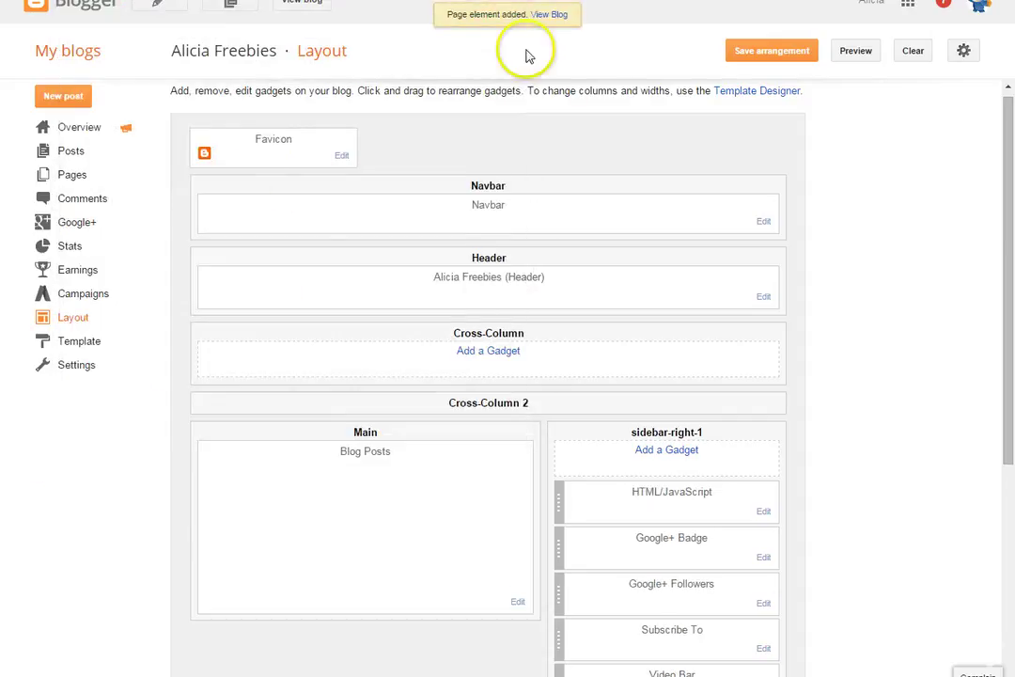
pyautogui.click(562, 14)
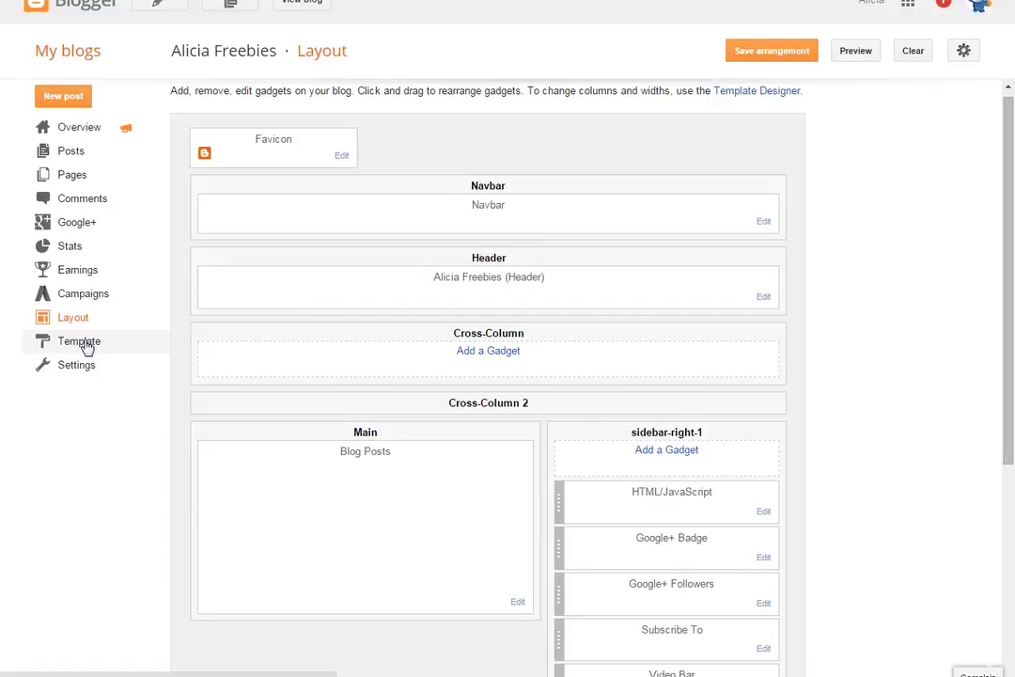
# - Review the blog's AdSense earnings page, and add an AdSense gadget with its default Responsive format to the right sidebar
pyautogui.click(77, 271)
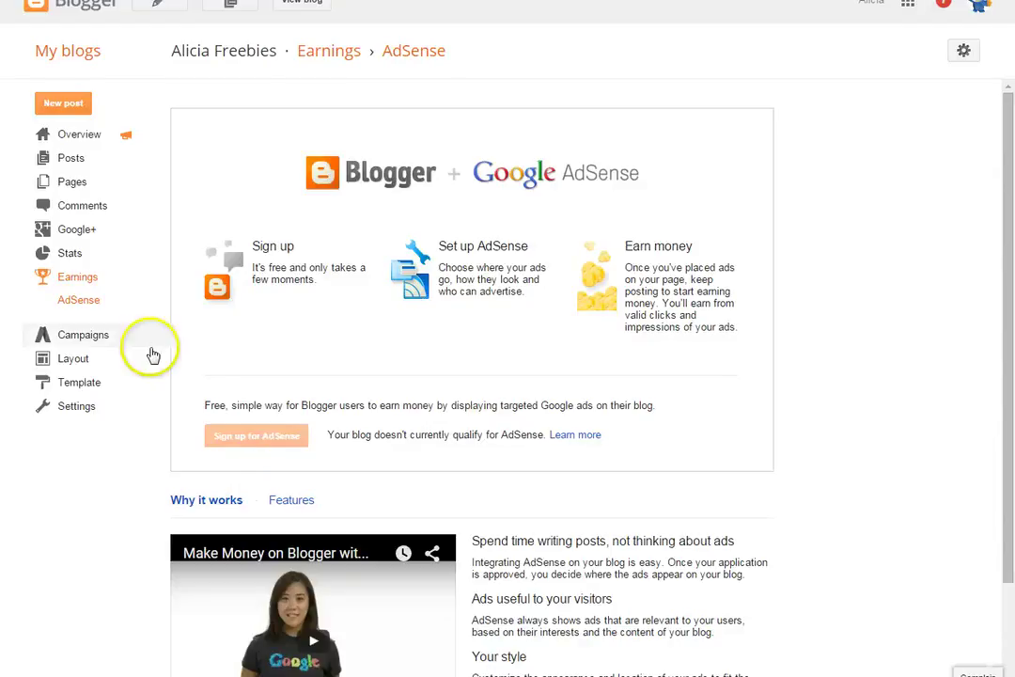
pyautogui.click(77, 359)
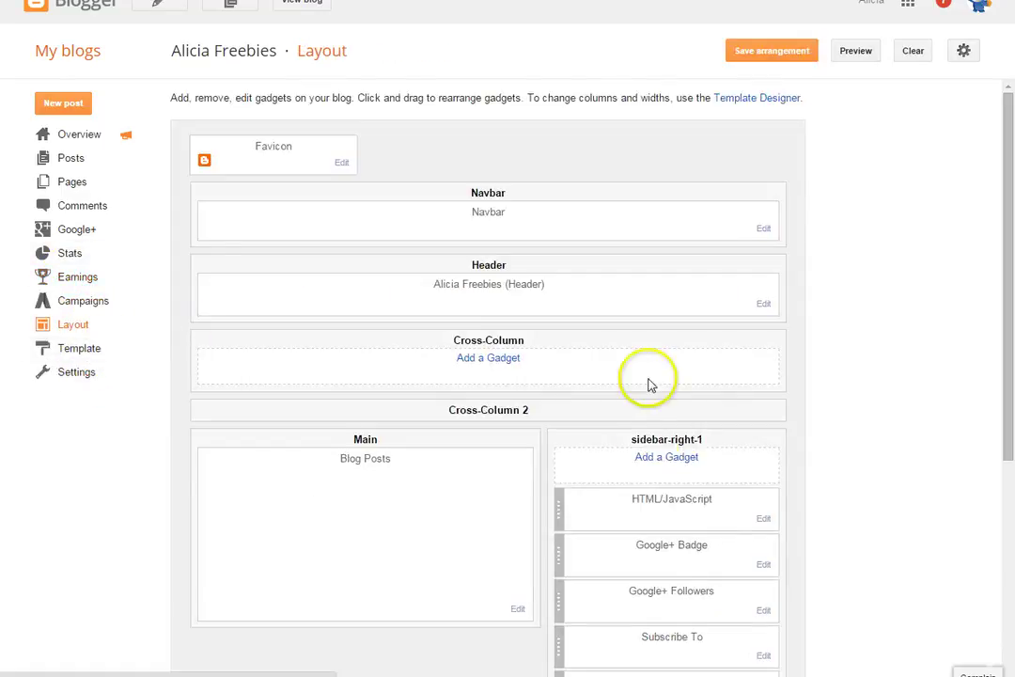
pyautogui.click(651, 461)
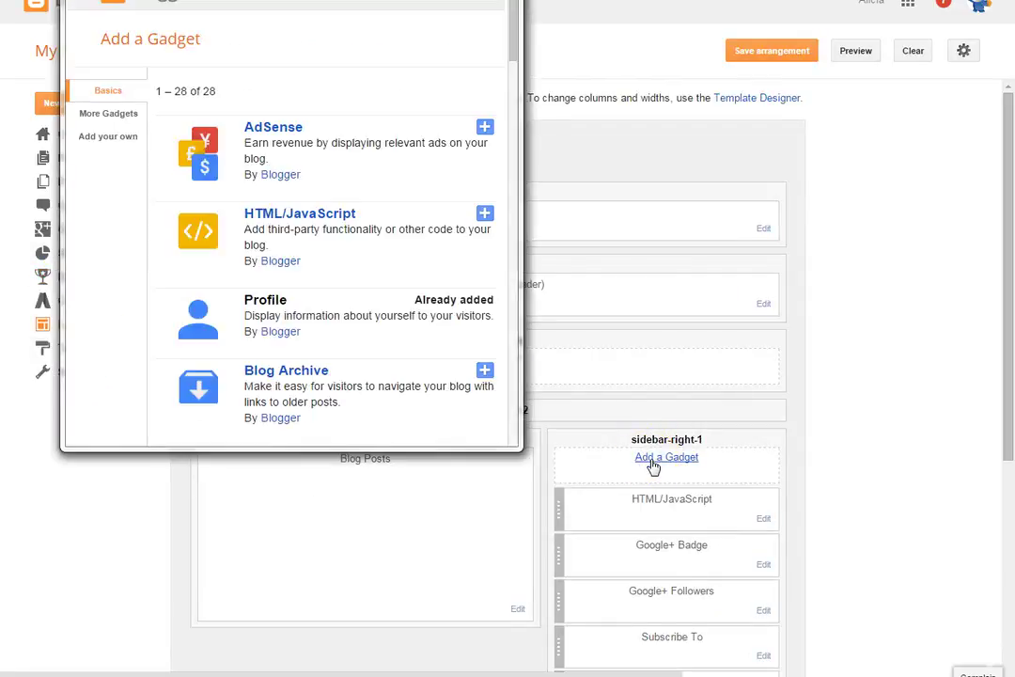
pyautogui.click(486, 129)
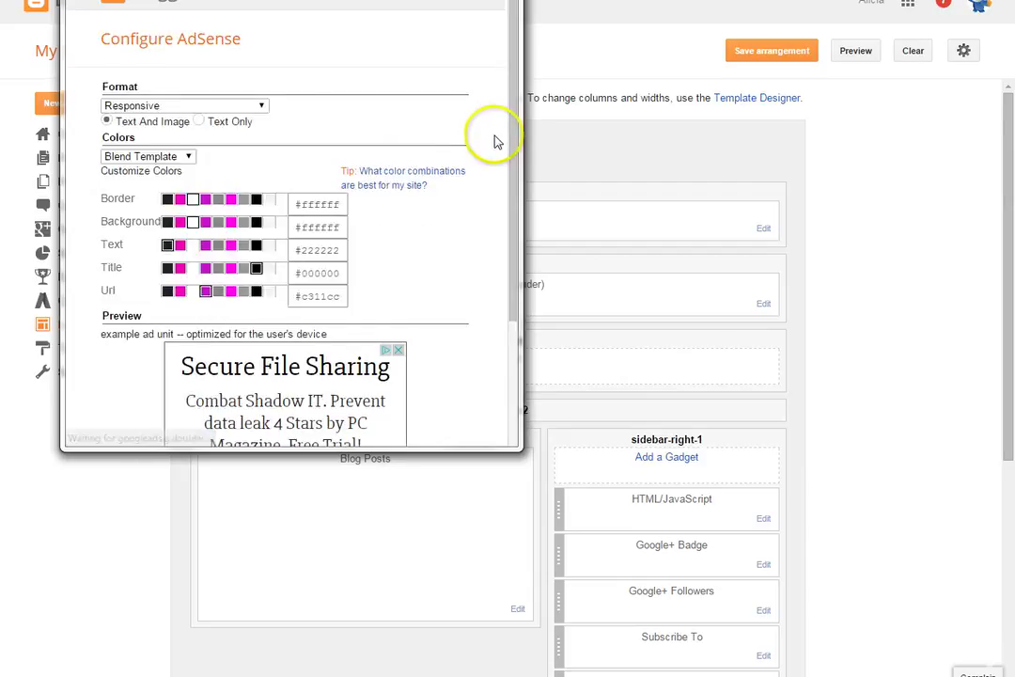
pyautogui.moveTo(514, 156); pyautogui.dragTo(535, 277)
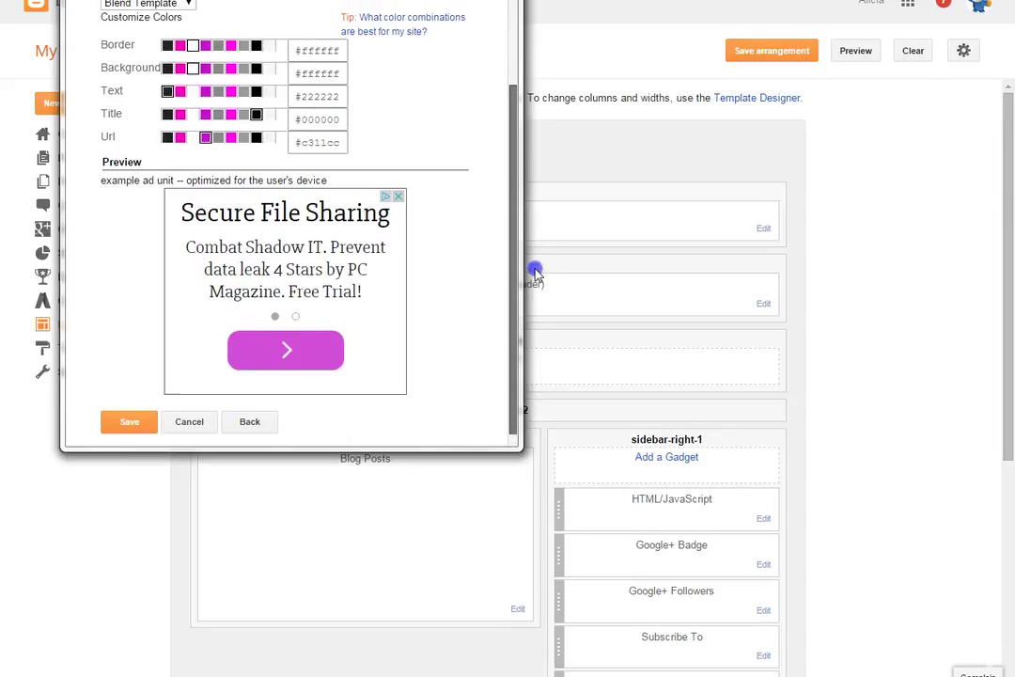
pyautogui.click(140, 421)
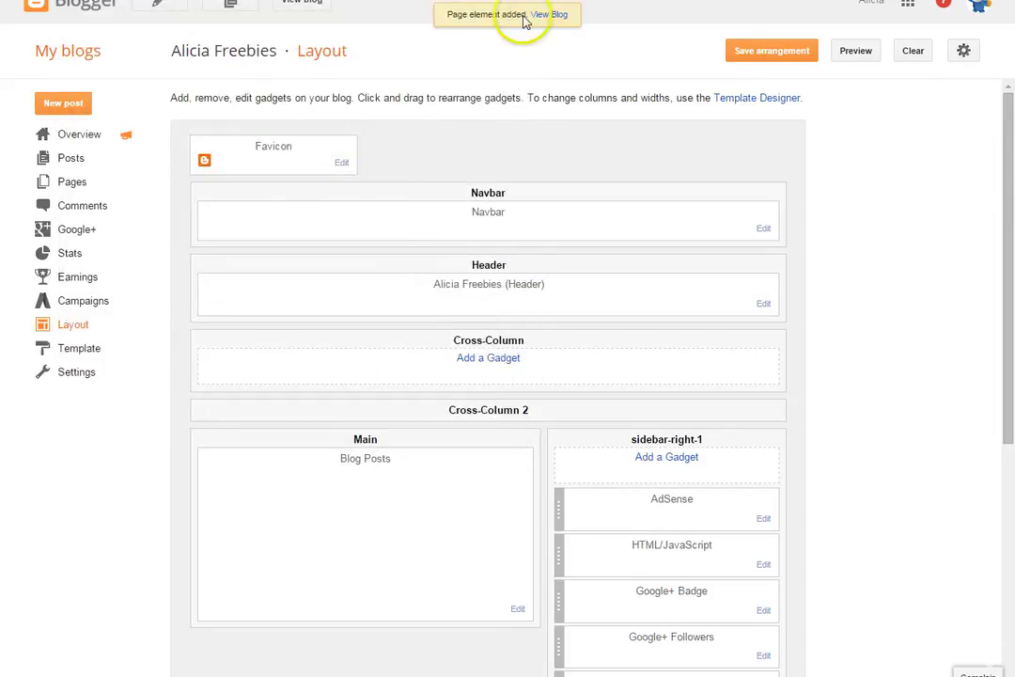
# - View the live blog to check the AdSense area and the Coupons.com banner in its sidebar
pyautogui.click(549, 16)
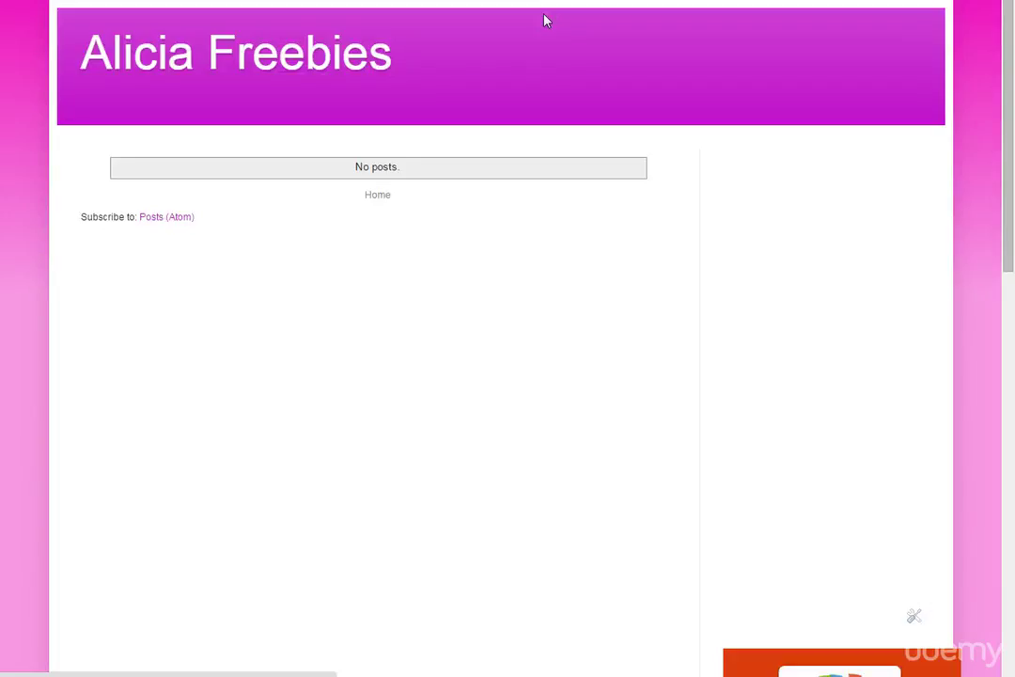
pyautogui.click(492, 244)
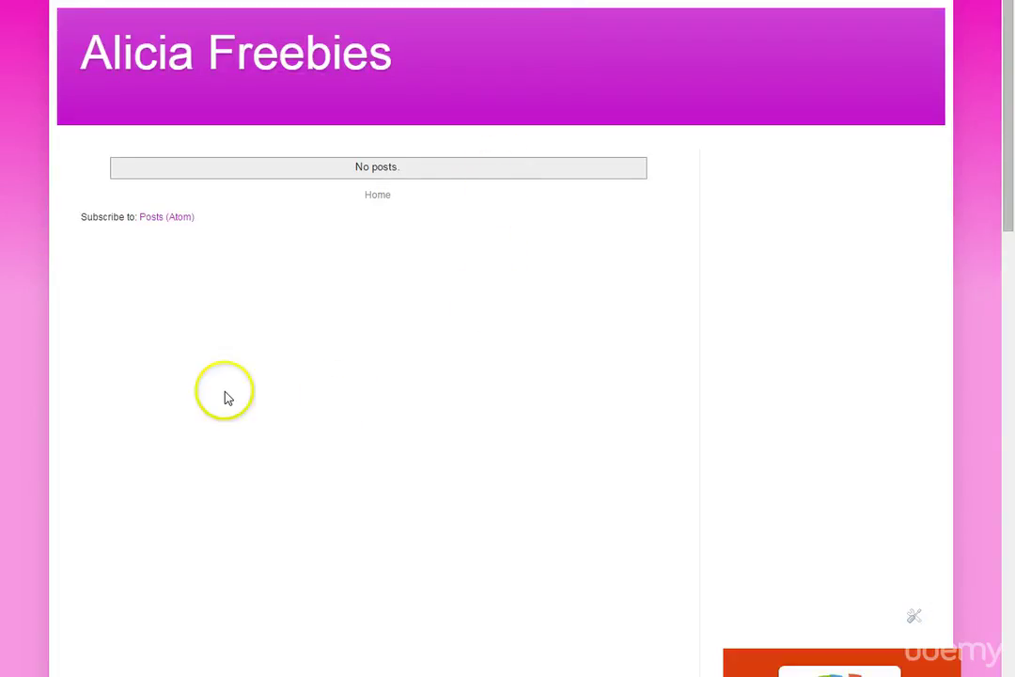
pyautogui.moveTo(1011, 106); pyautogui.dragTo(993, 132)
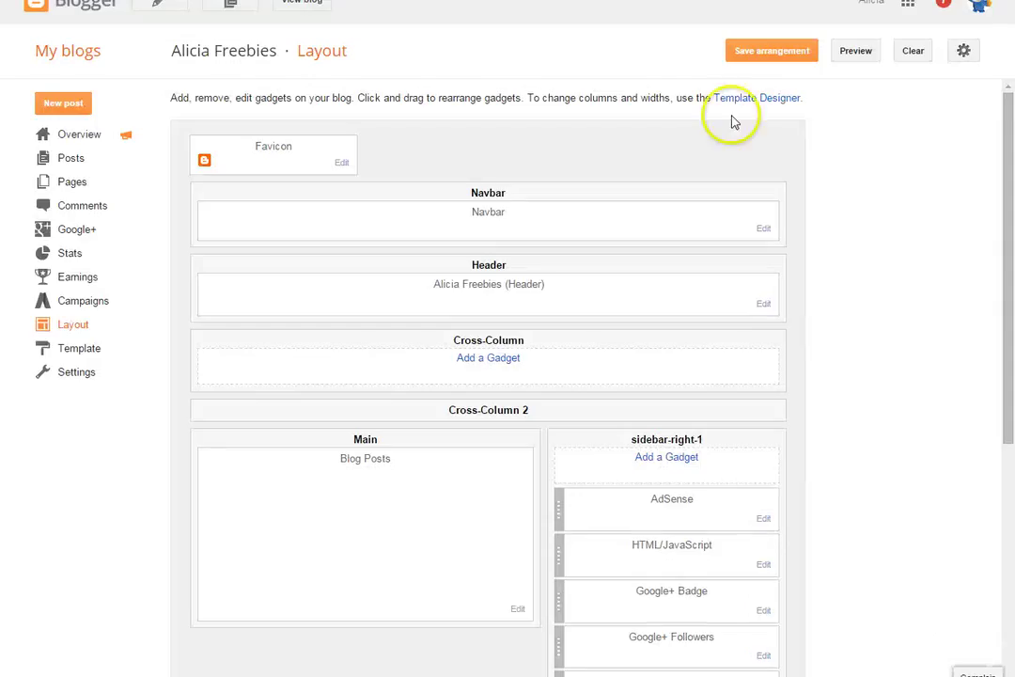
pyautogui.click(323, 12)
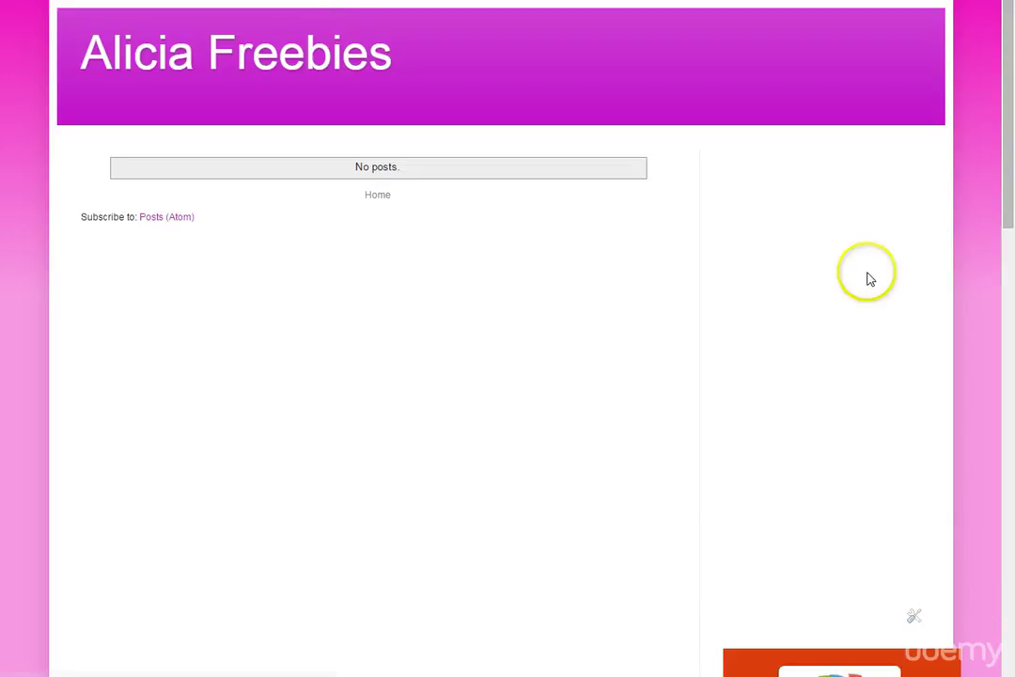
pyautogui.moveTo(1011, 112); pyautogui.dragTo(1011, 210)
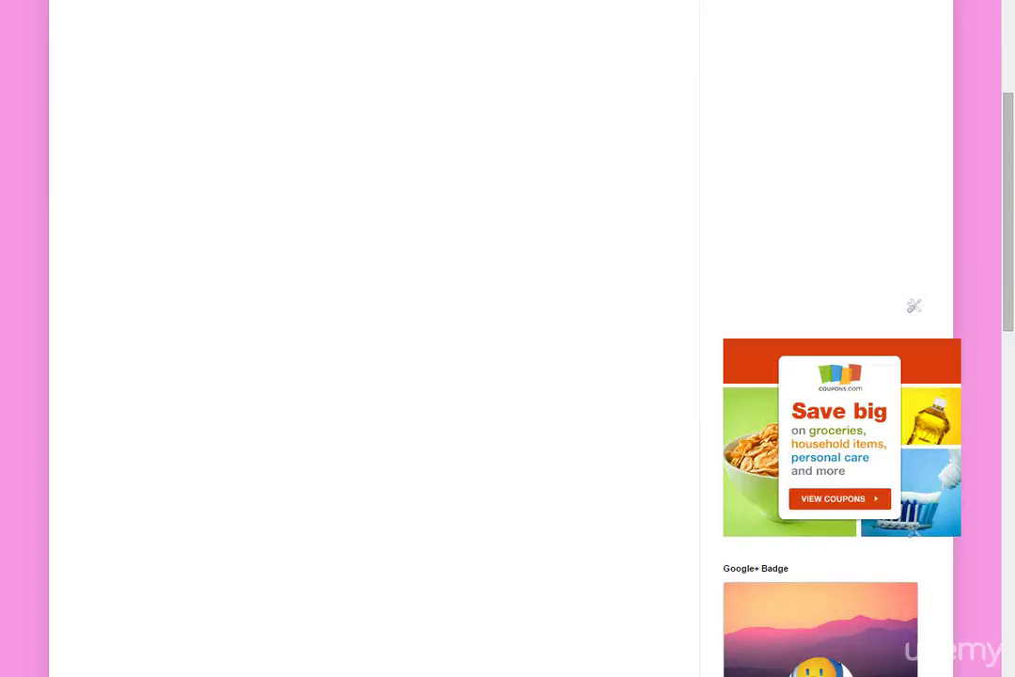
pyautogui.moveTo(1004, 113); pyautogui.dragTo(1008, 33)
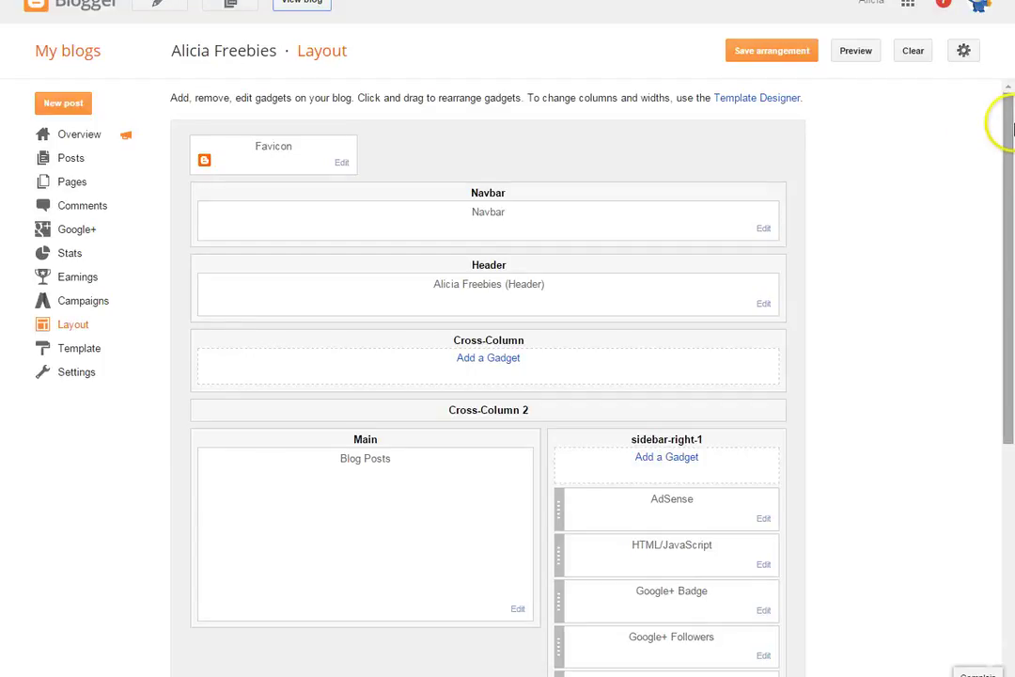
# - Create a page titled "Daily Freebies" with the sentence "This page is going to provide you with the latest freebies that you can use."
pyautogui.click(95, 188)
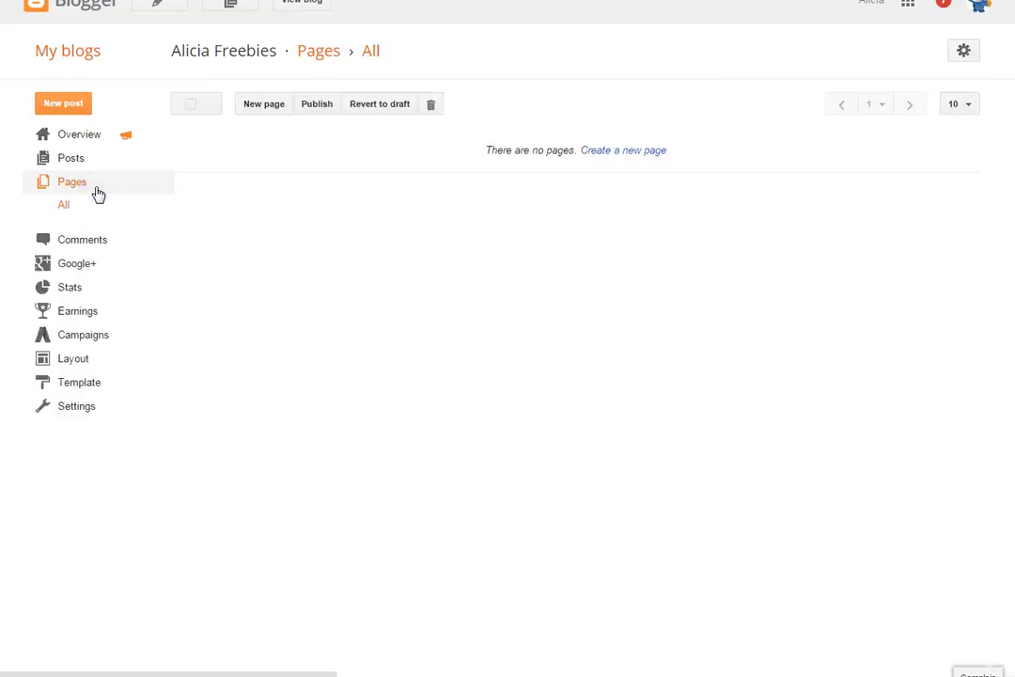
pyautogui.click(640, 153)
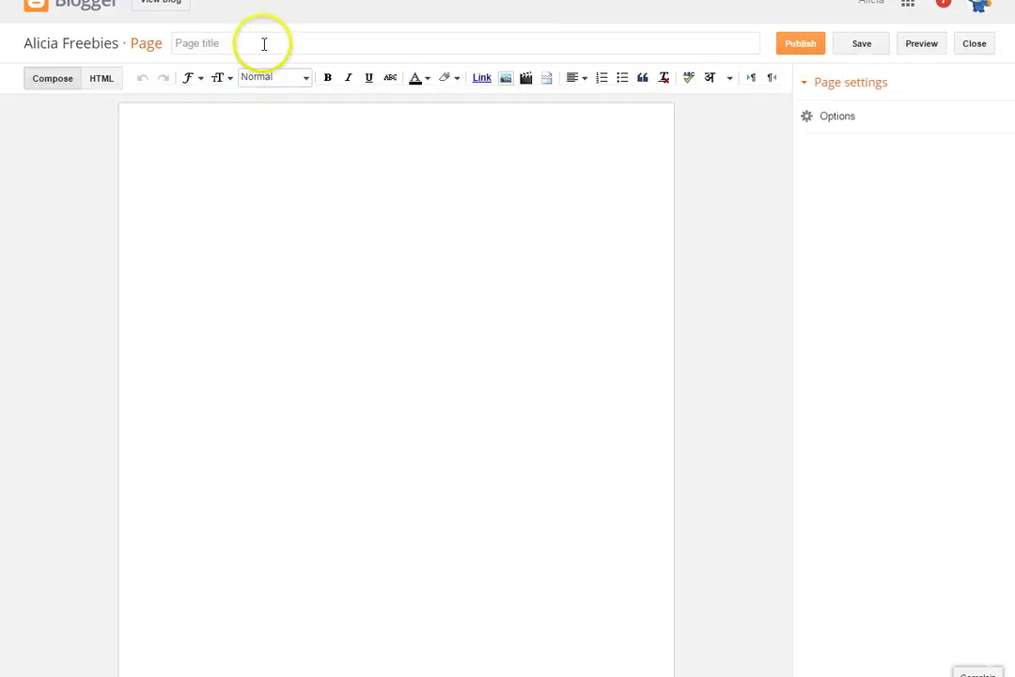
pyautogui.click(265, 43)
pyautogui.write('Daily Freebies')
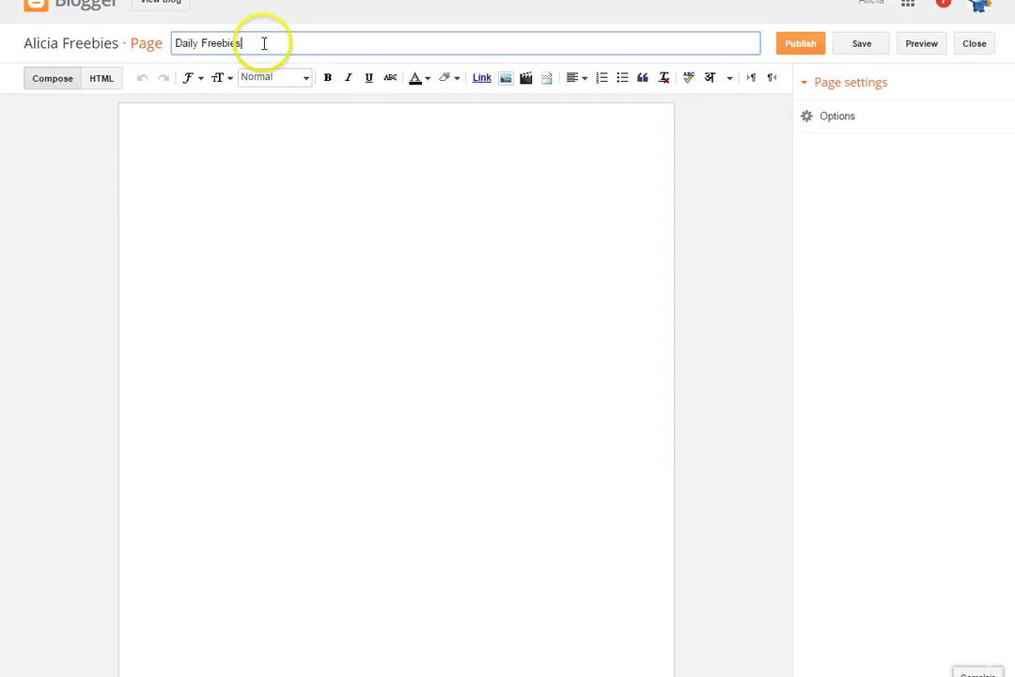
pyautogui.click(109, 462)
pyautogui.click(248, 312)
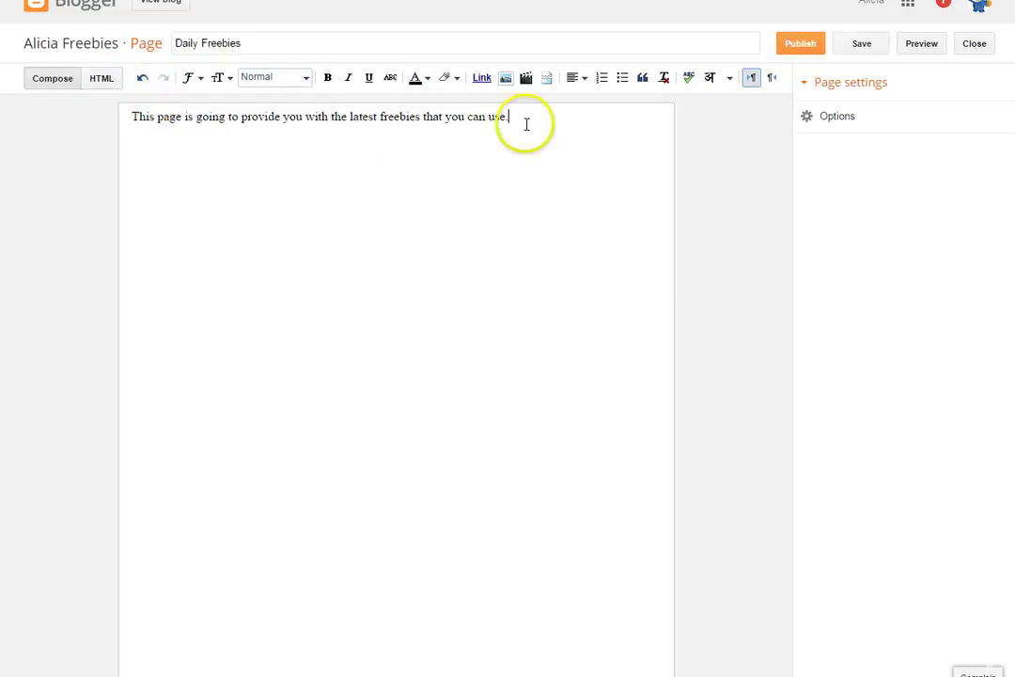
pyautogui.press('Return')
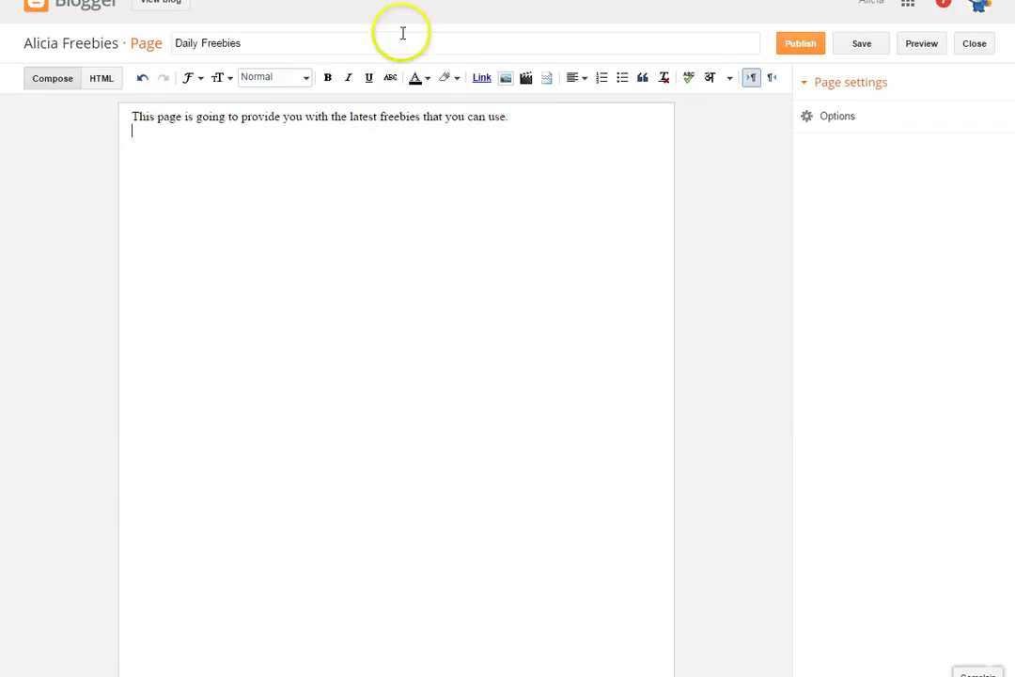
# - Paste the copied Coupons.com banner code below the sentence in the page's HTML, and return to the Compose view
pyautogui.click(94, 82)
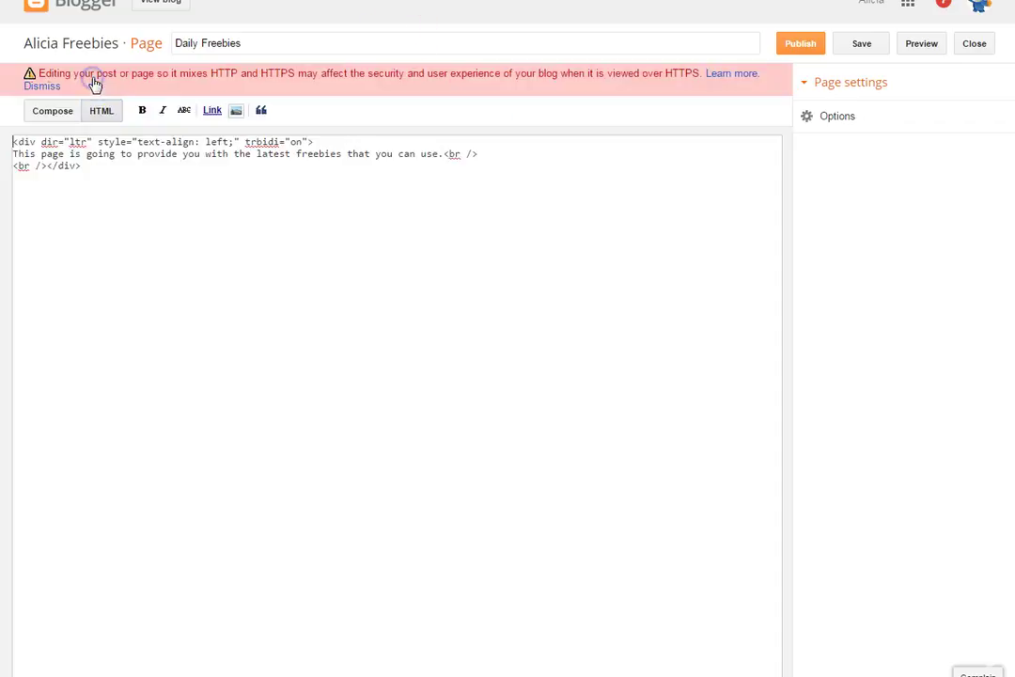
pyautogui.click(94, 175)
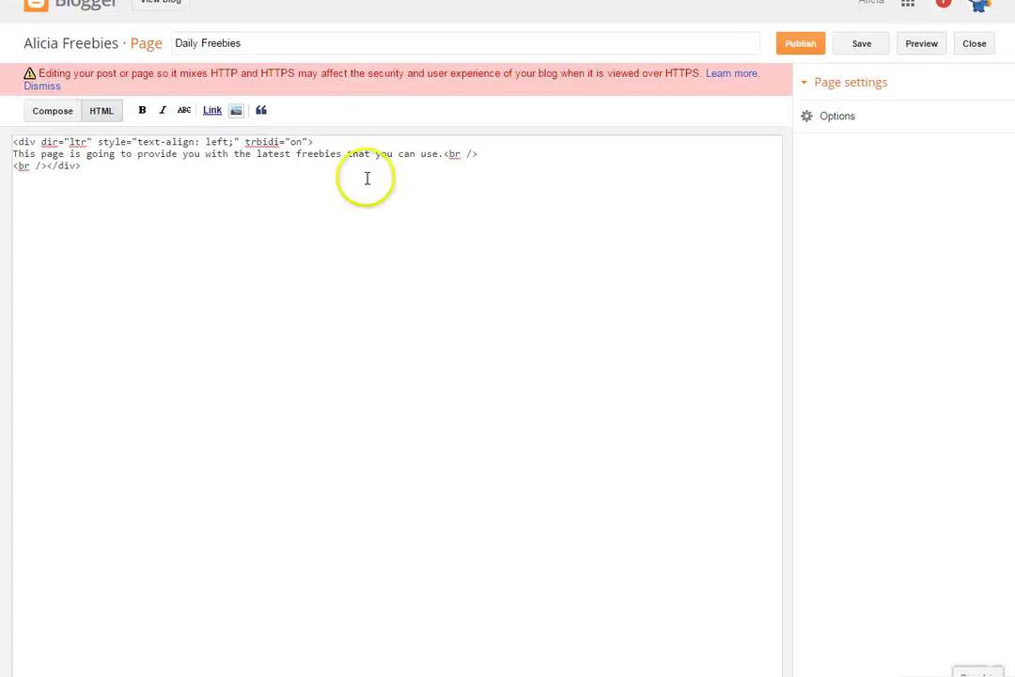
pyautogui.hotkey('ctrl', 'v')
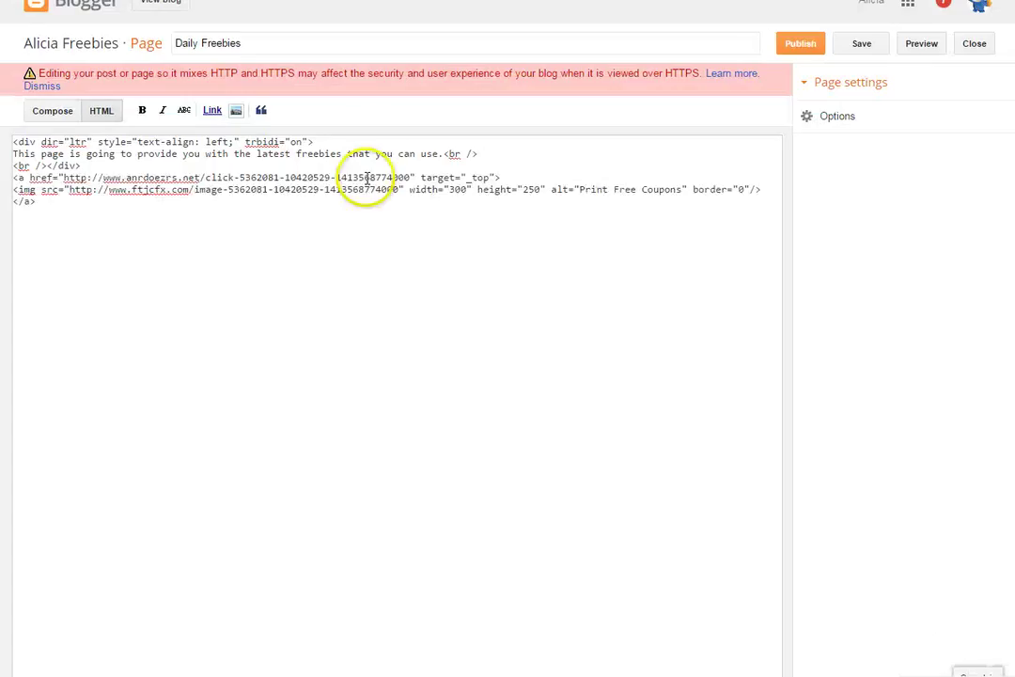
pyautogui.click(52, 111)
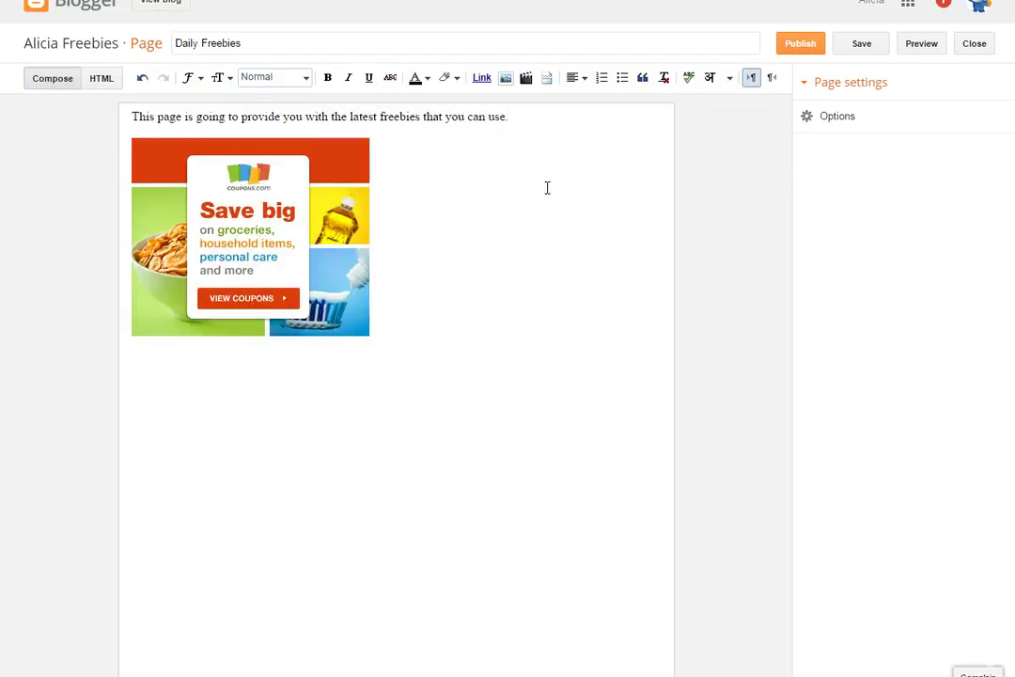
# - Link the word "use" in the page's sentence to the Click URL of the "Save Big With Coupons 300x250" banner from CJ Affiliate
pyautogui.click(470, 120)
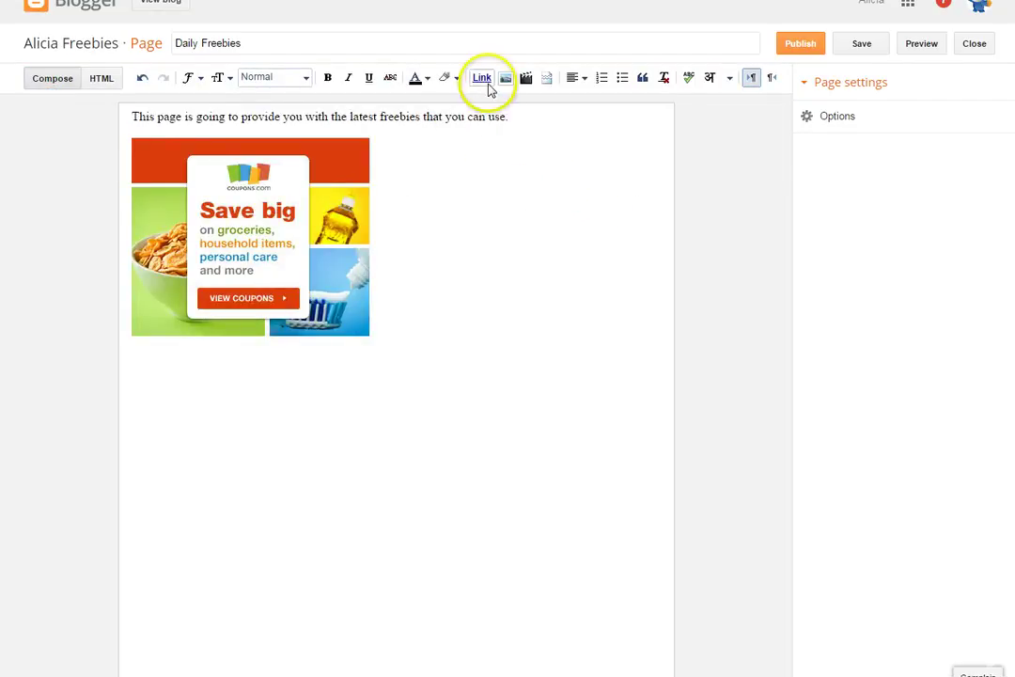
pyautogui.click(486, 115)
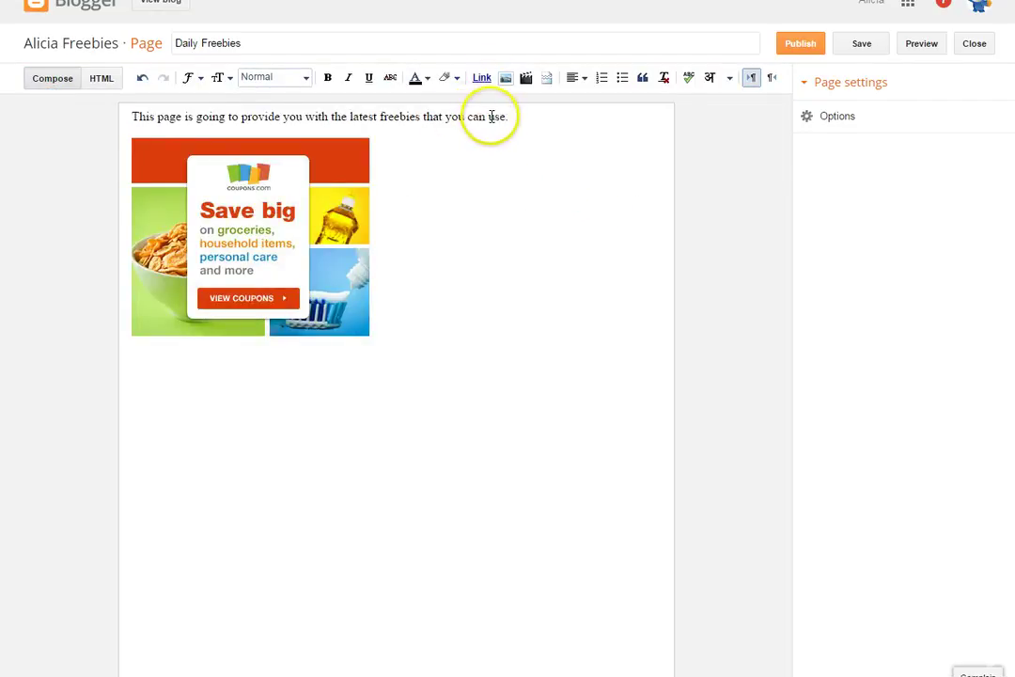
pyautogui.click(488, 115)
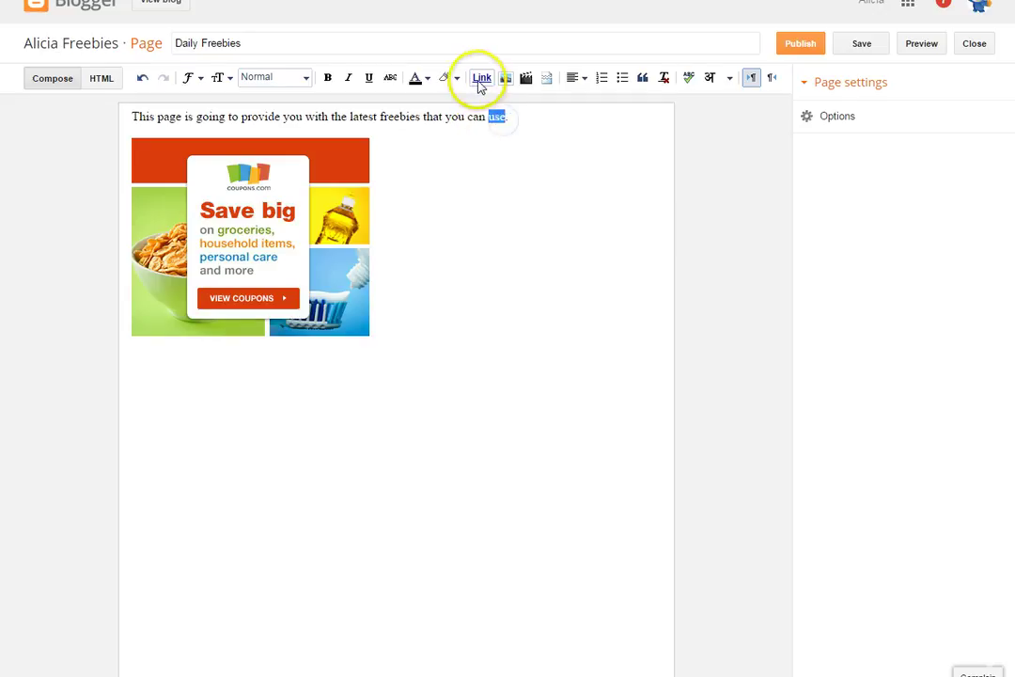
pyautogui.click(482, 78)
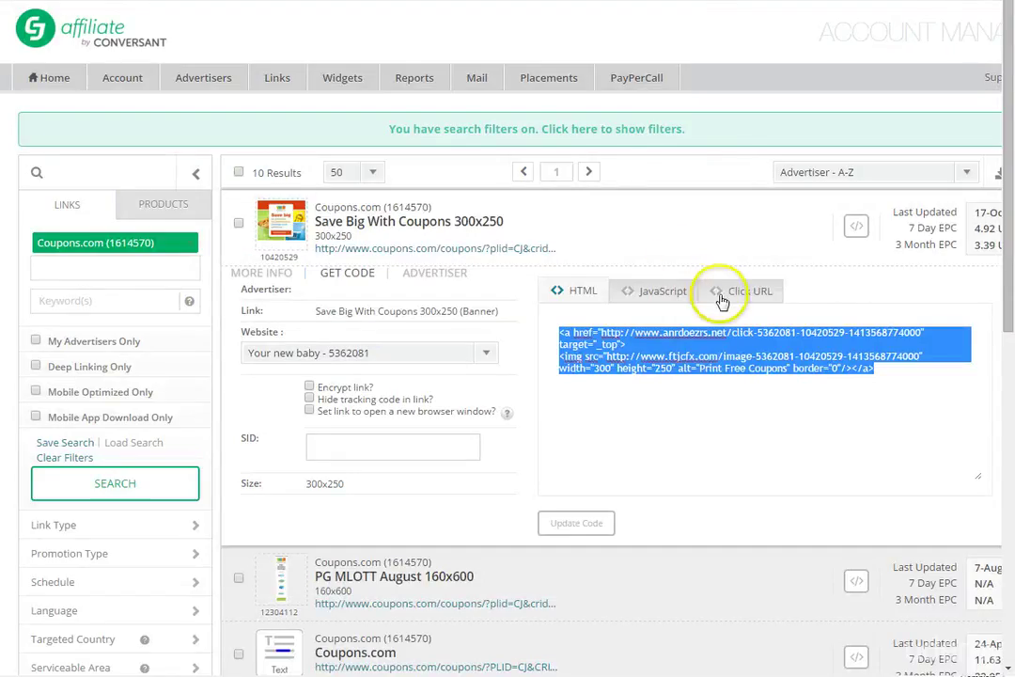
pyautogui.click(731, 291)
pyautogui.moveTo(557, 333); pyautogui.dragTo(881, 319)
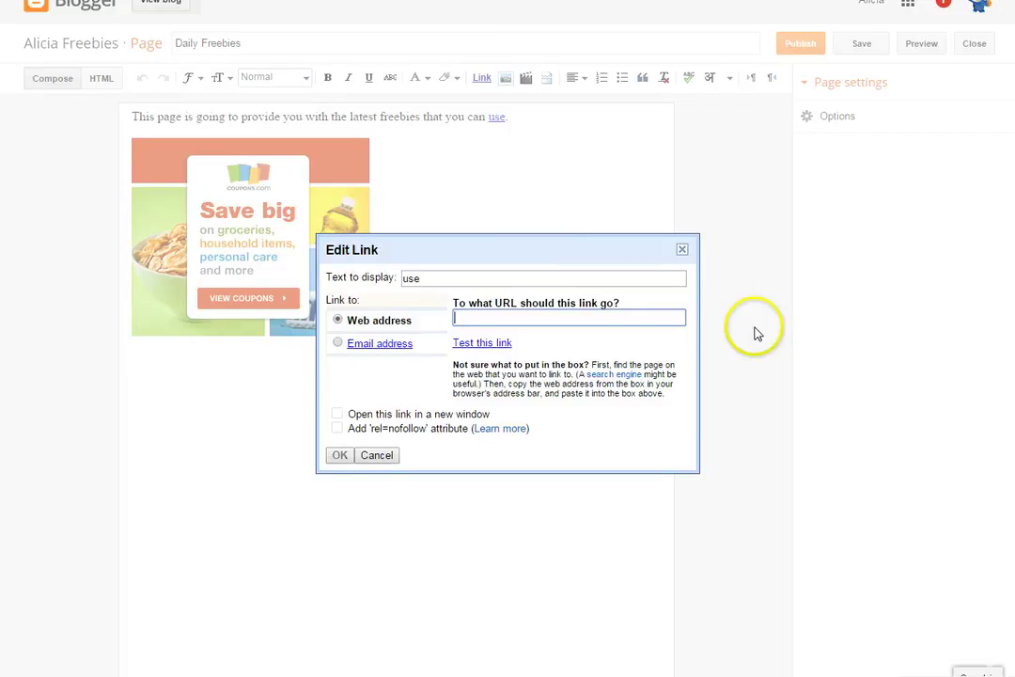
pyautogui.hotkey('ctrl', 'v')
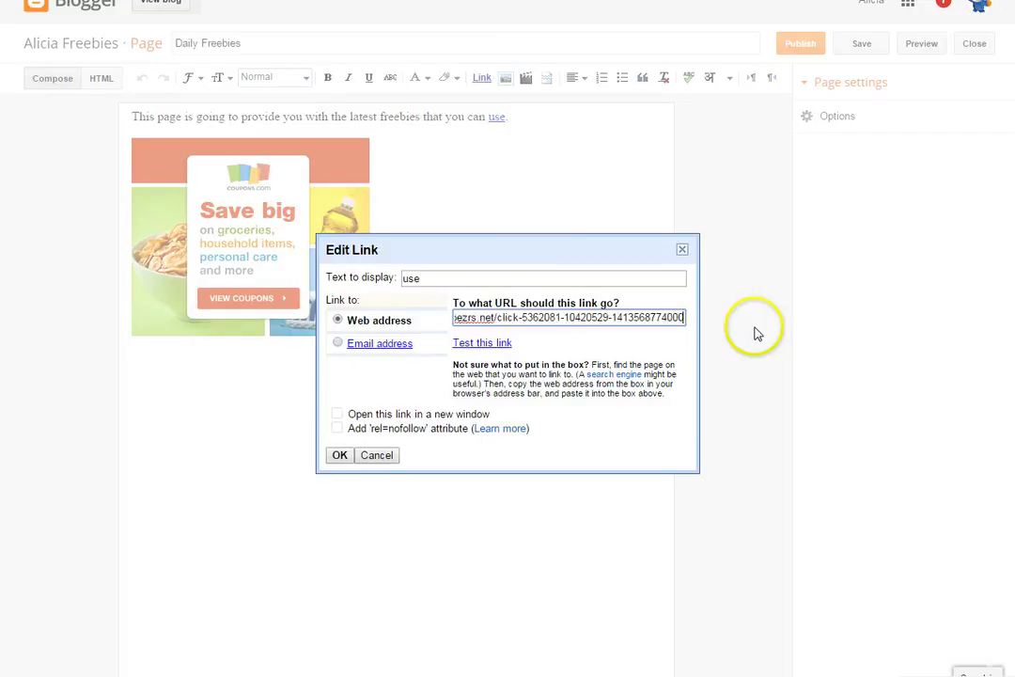
pyautogui.click(341, 456)
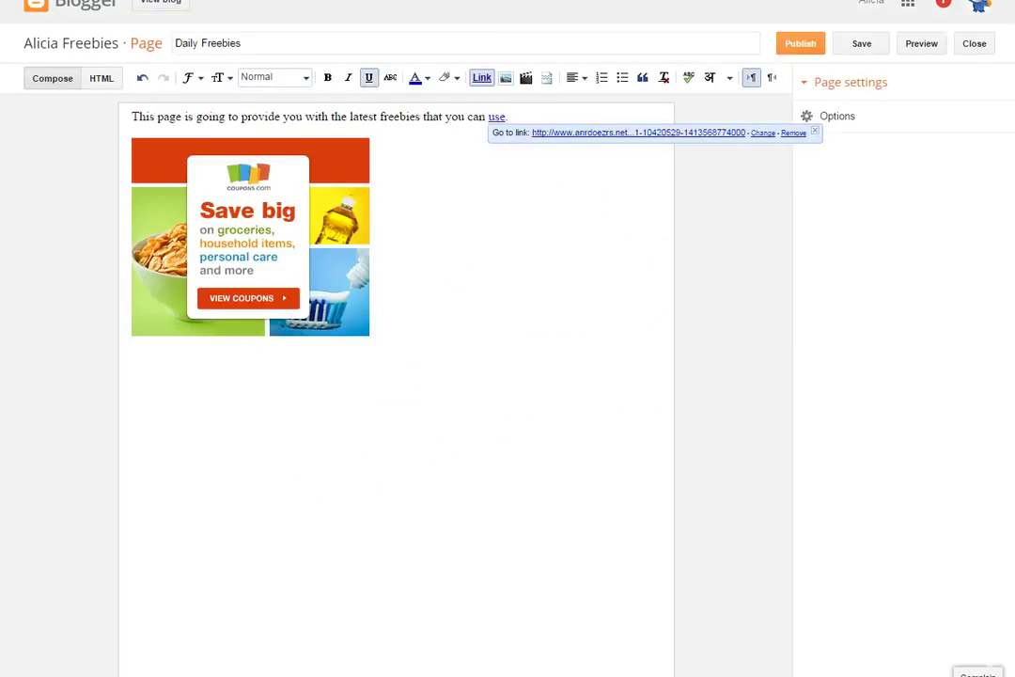
# - Start a numbered list below the Coupons.com banner in the page body
pyautogui.click(506, 79)
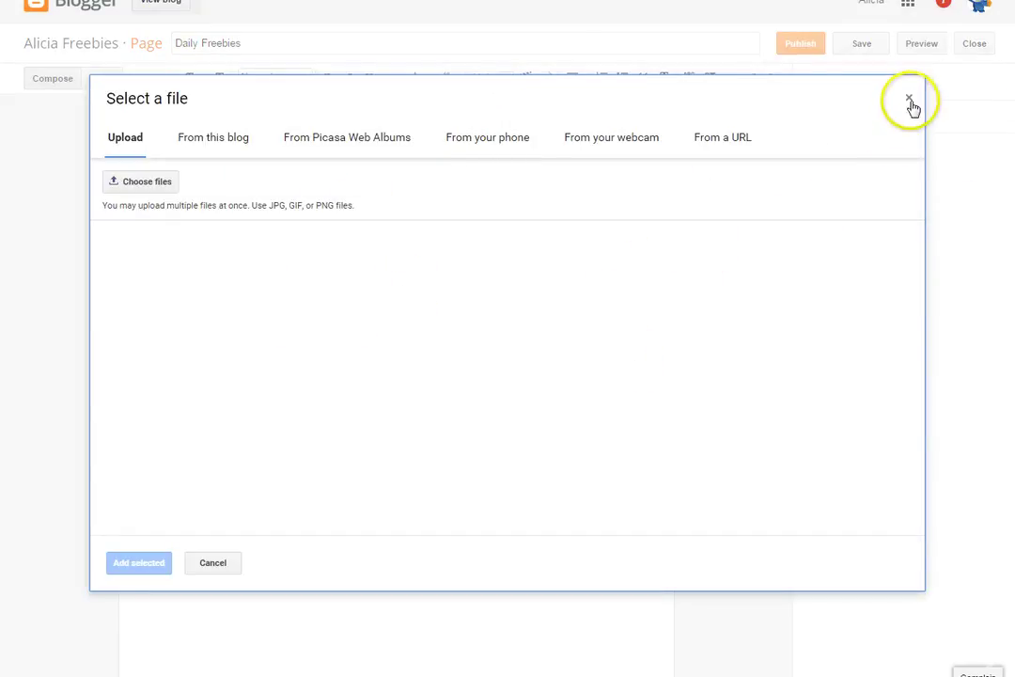
pyautogui.click(911, 103)
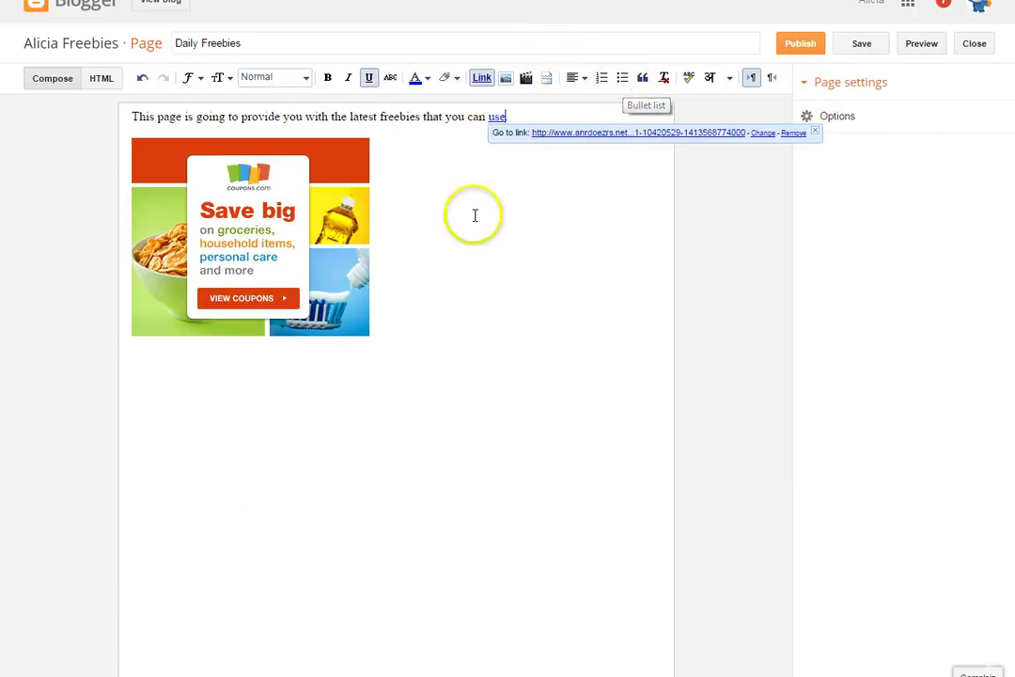
pyautogui.click(177, 425)
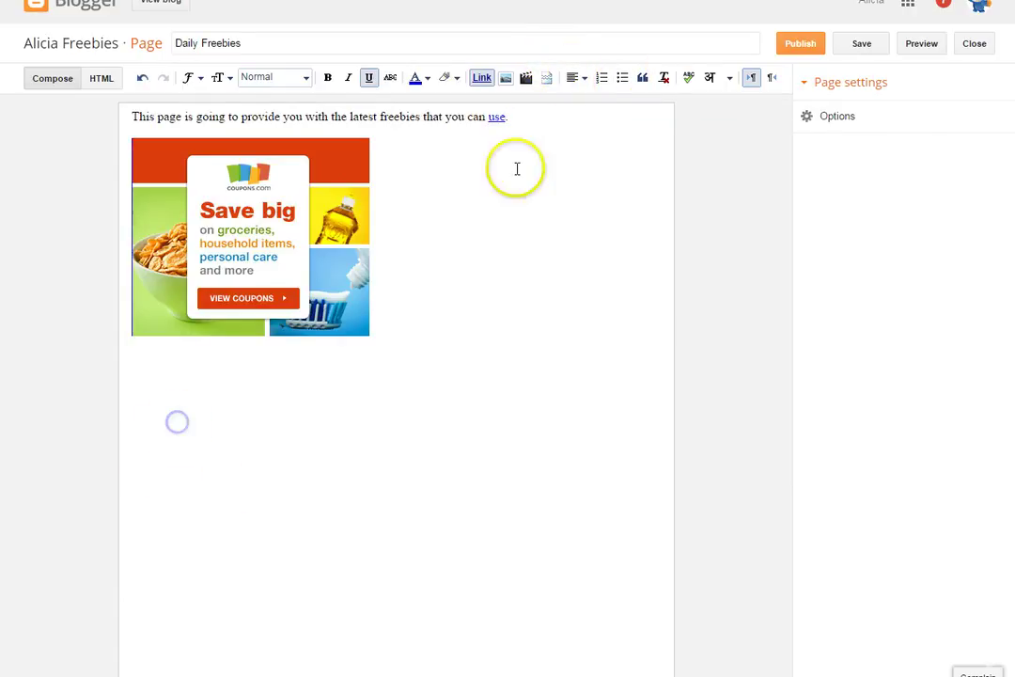
pyautogui.click(489, 241)
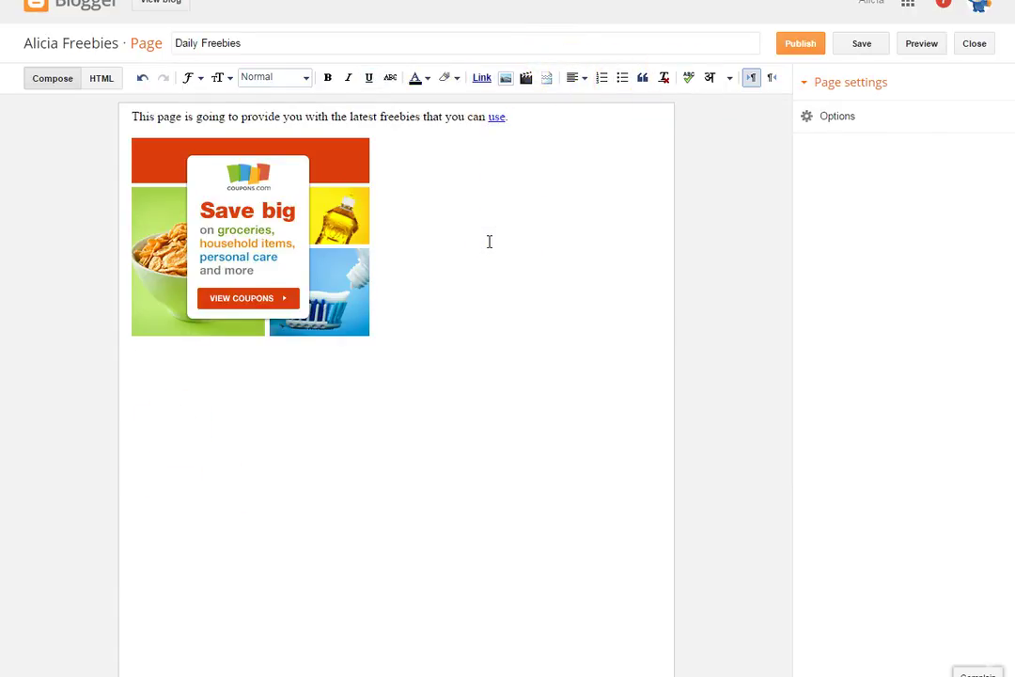
pyautogui.click(622, 79)
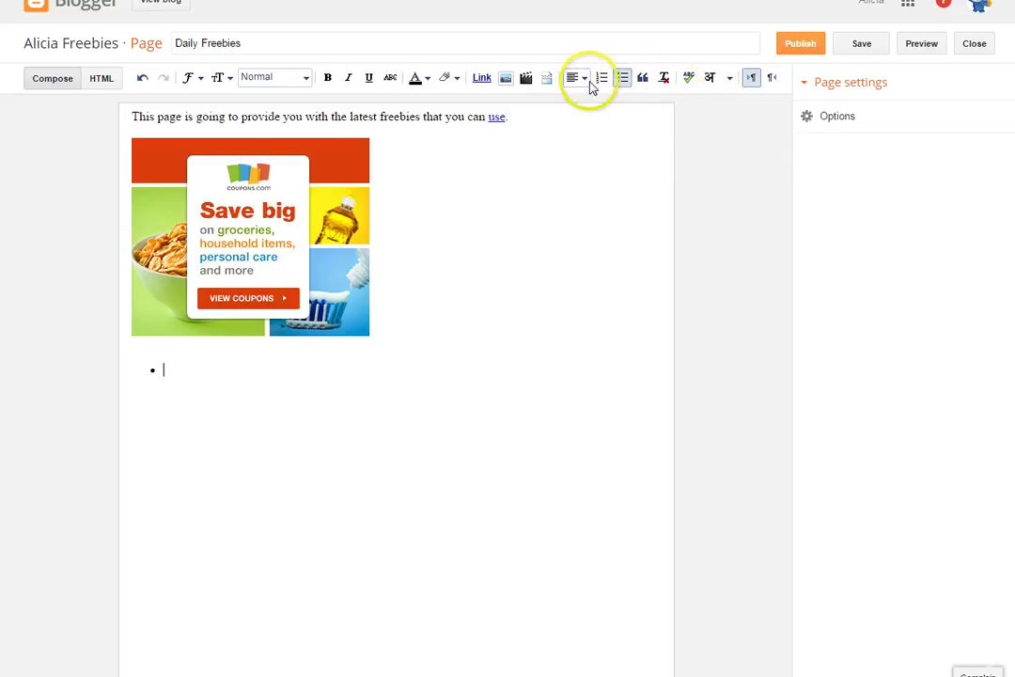
pyautogui.click(602, 79)
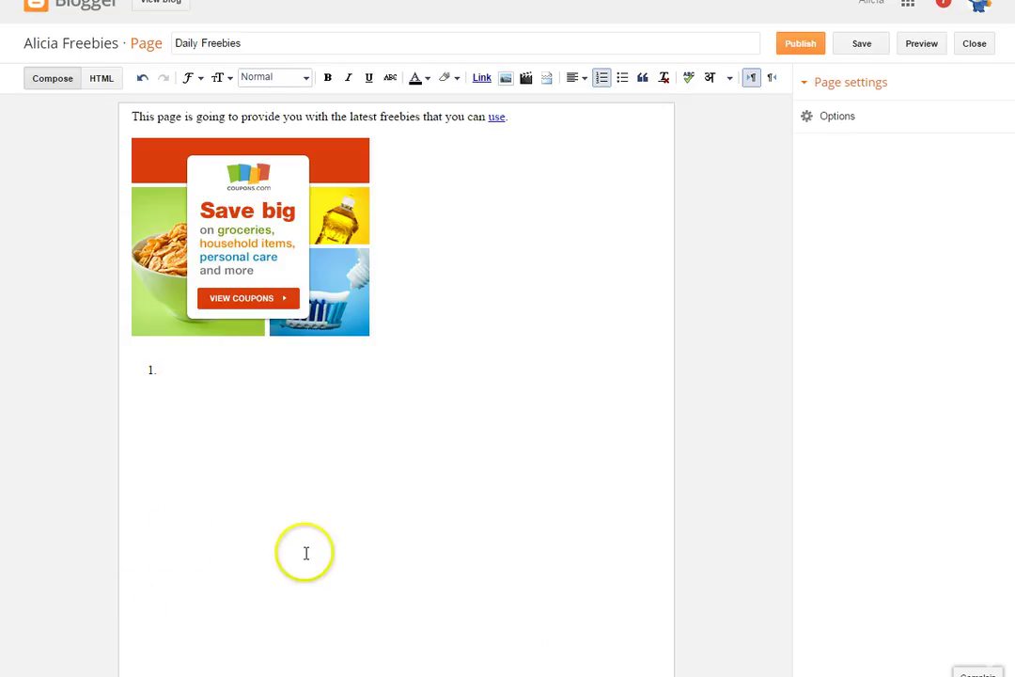
# - Review the page's options for comments, compose mode and line breaks, and publish the "Daily Freebies" page
pyautogui.click(851, 122)
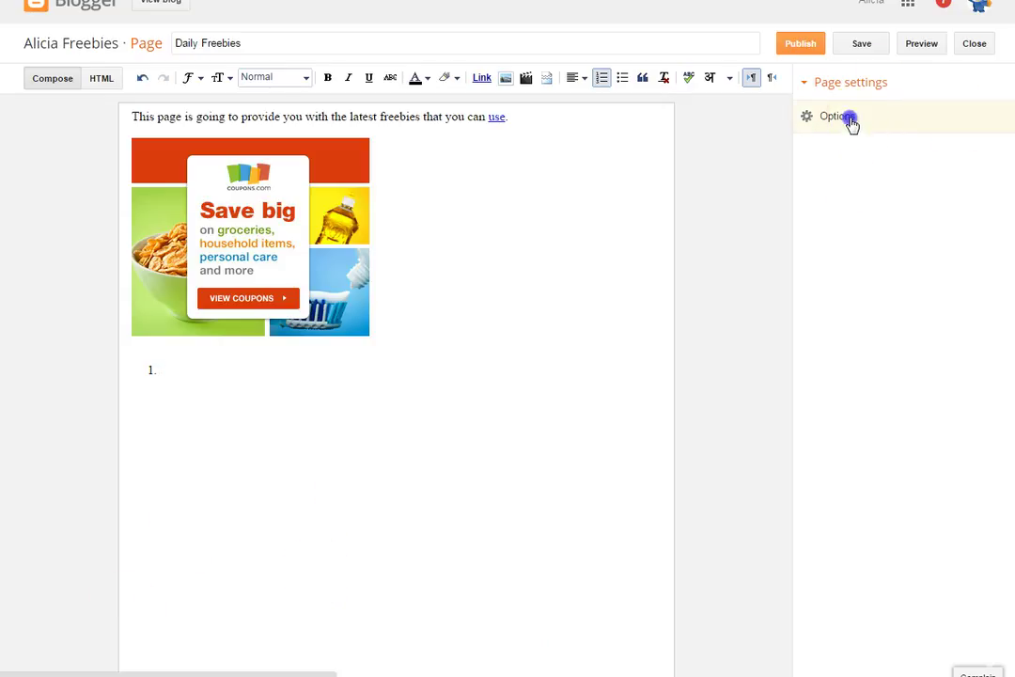
pyautogui.click(840, 297)
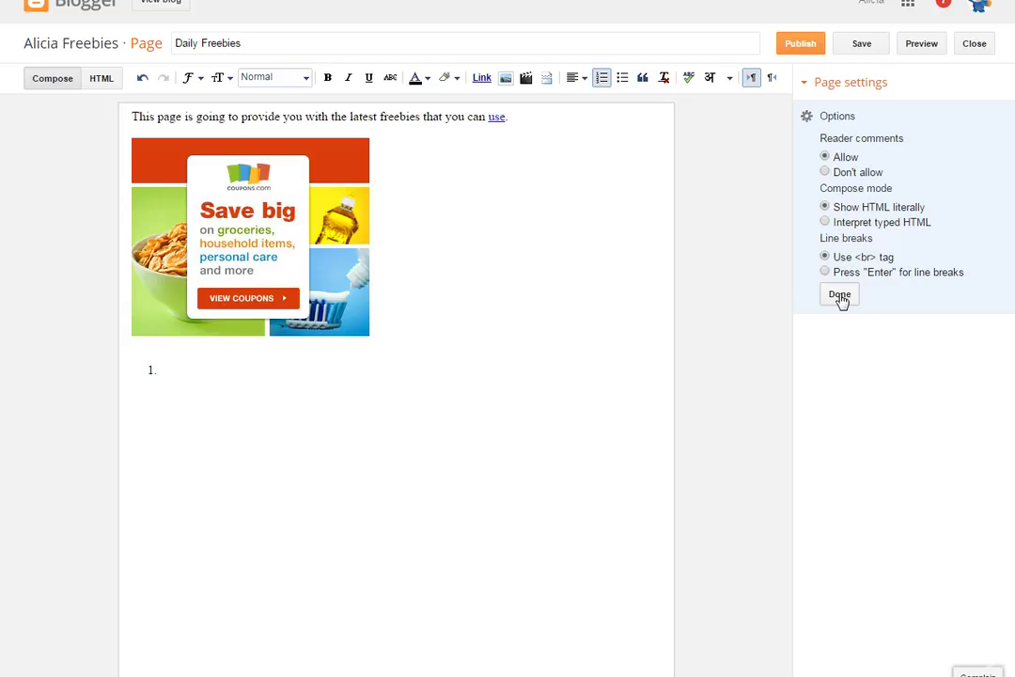
pyautogui.click(841, 296)
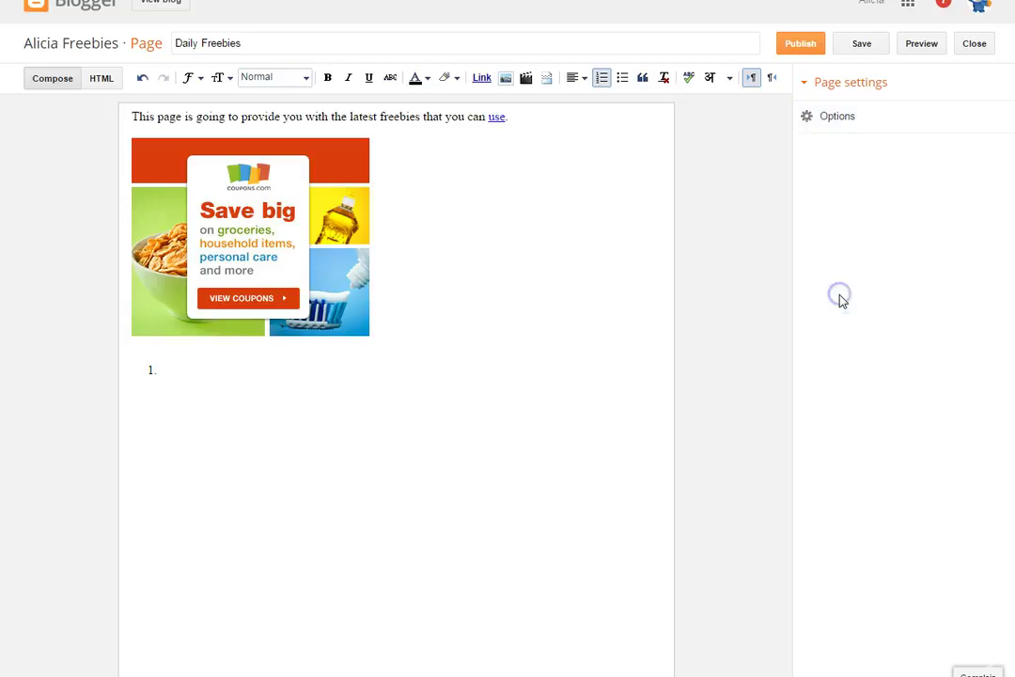
pyautogui.click(857, 84)
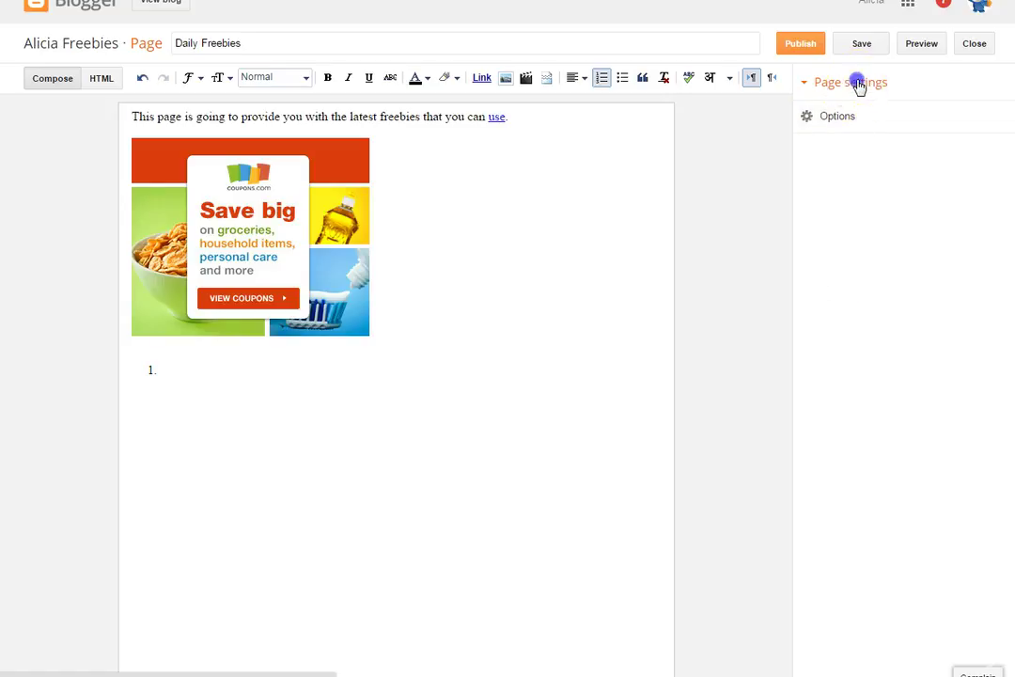
pyautogui.click(808, 45)
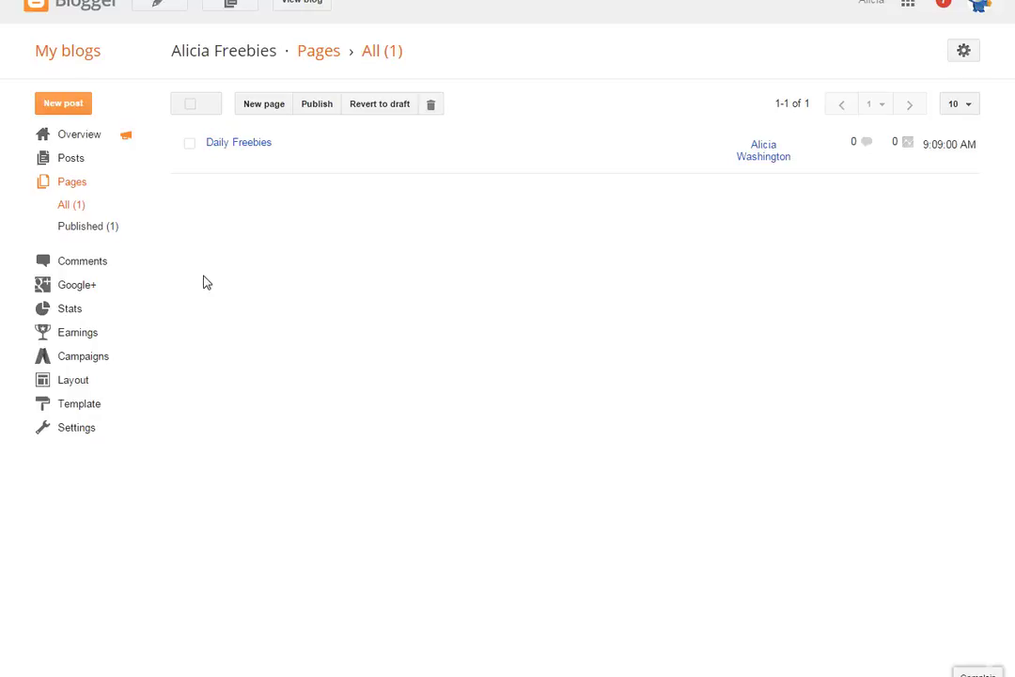
# - Create a new blog post titled "25 Ways to use Digital Coupons"
pyautogui.click(62, 106)
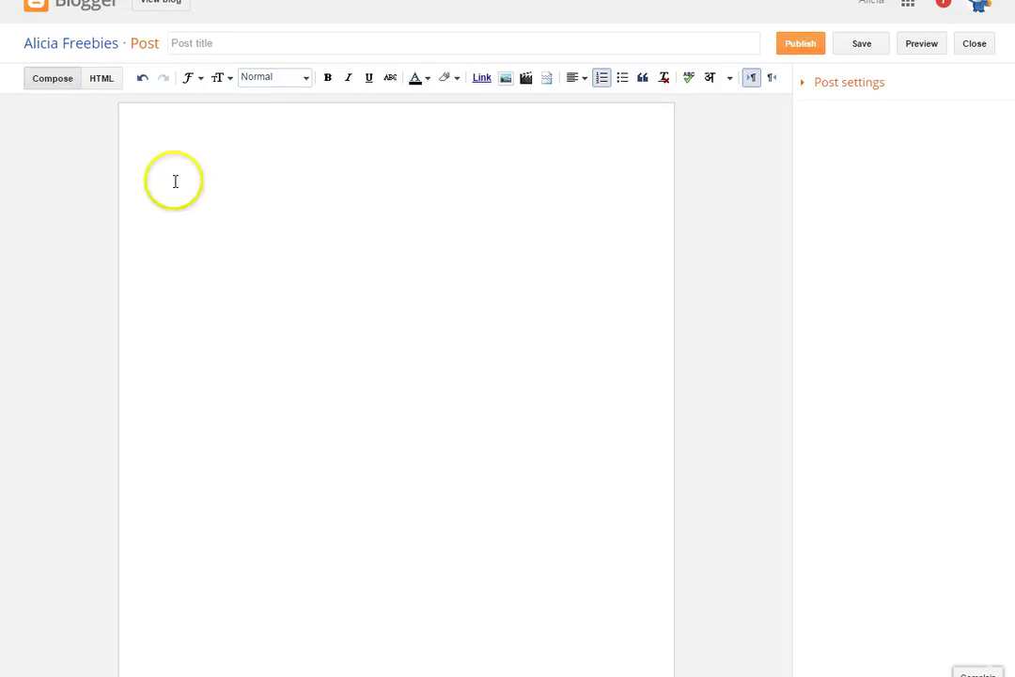
pyautogui.click(277, 43)
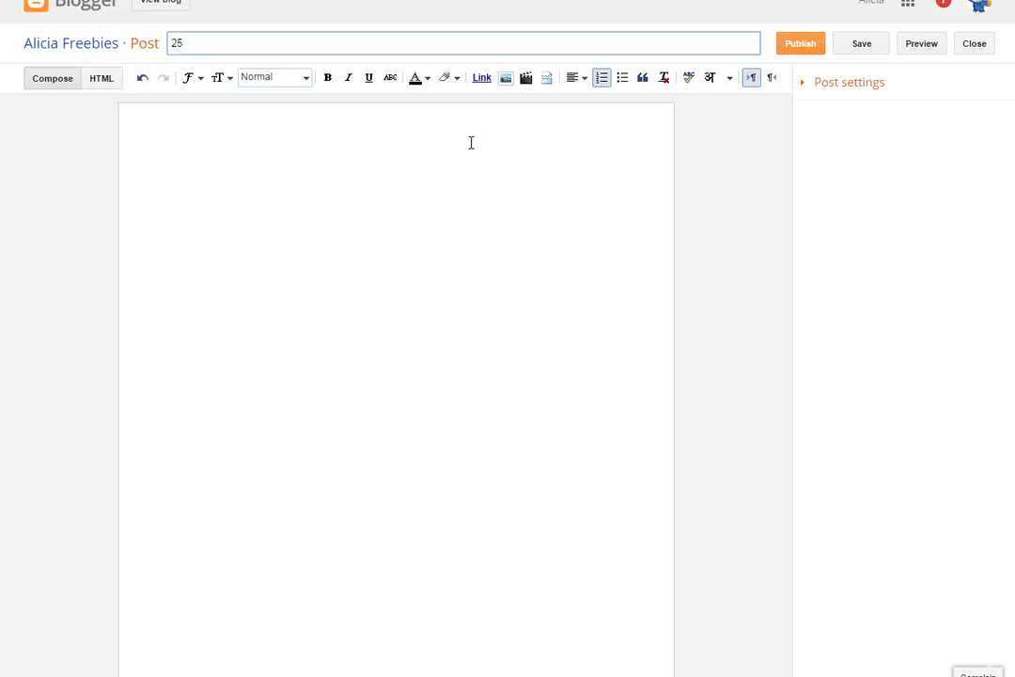
pyautogui.write('25 Ways to use Digitial ')
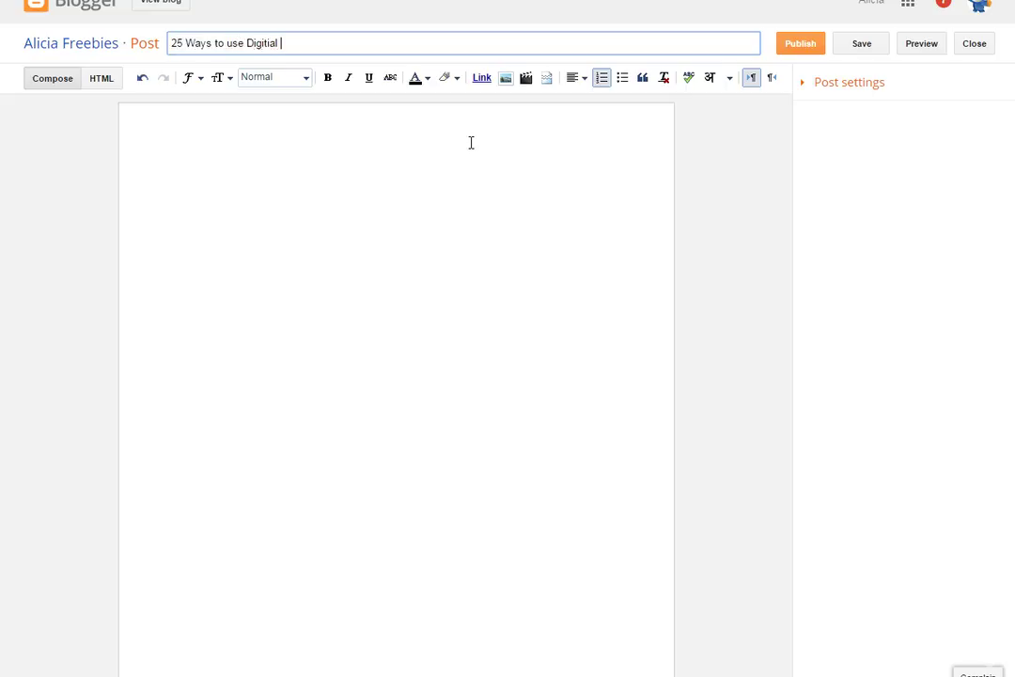
pyautogui.write('Cou')
pyautogui.press('Delete')
pyautogui.press('Delete')
pyautogui.press('Delete')
pyautogui.press('Delete')
pyautogui.press('Delete')
pyautogui.press('Delete')
pyautogui.press('Delete')
pyautogui.write('al Coupons')
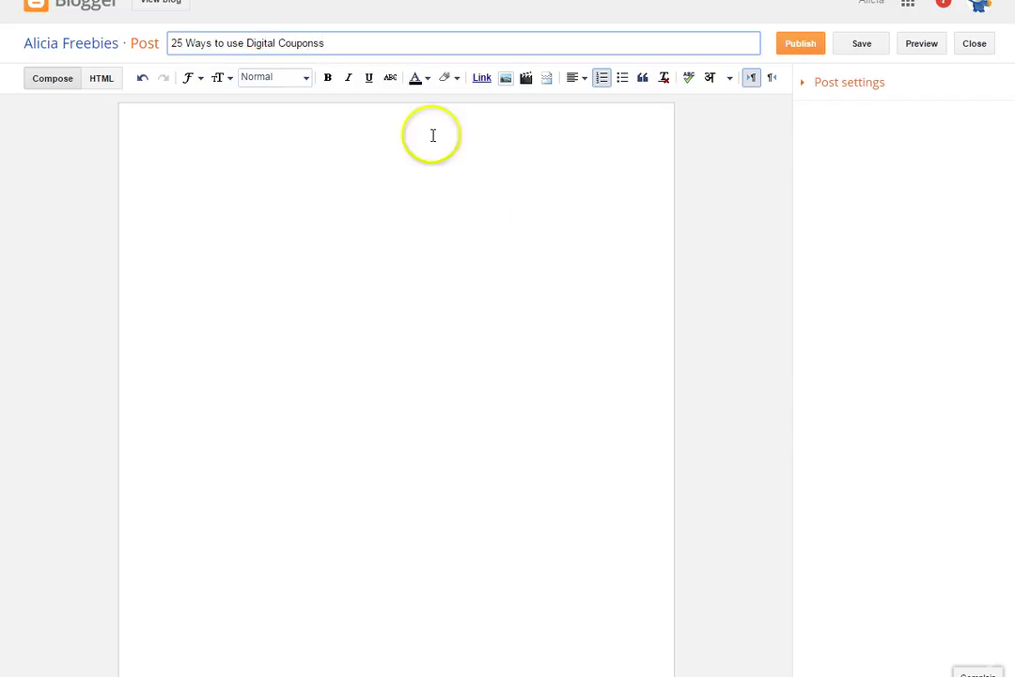
# - Write the post body "Today I am going to share with you 25 websites that you can use to save money by offering you digital coupons."
pyautogui.click(321, 265)
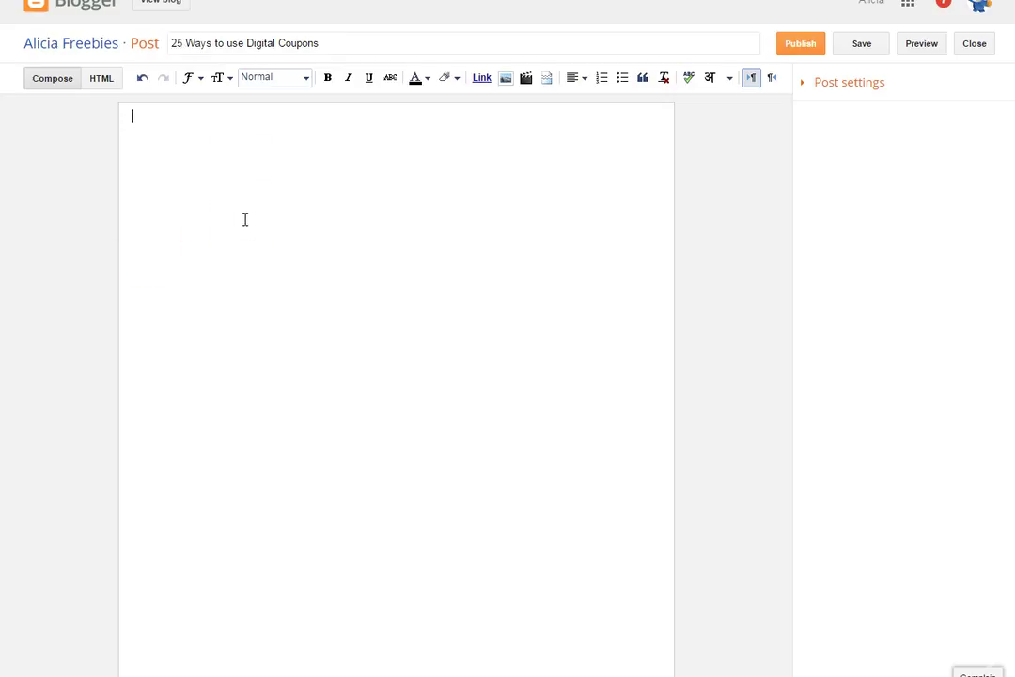
pyautogui.write('Today I am going to shar')
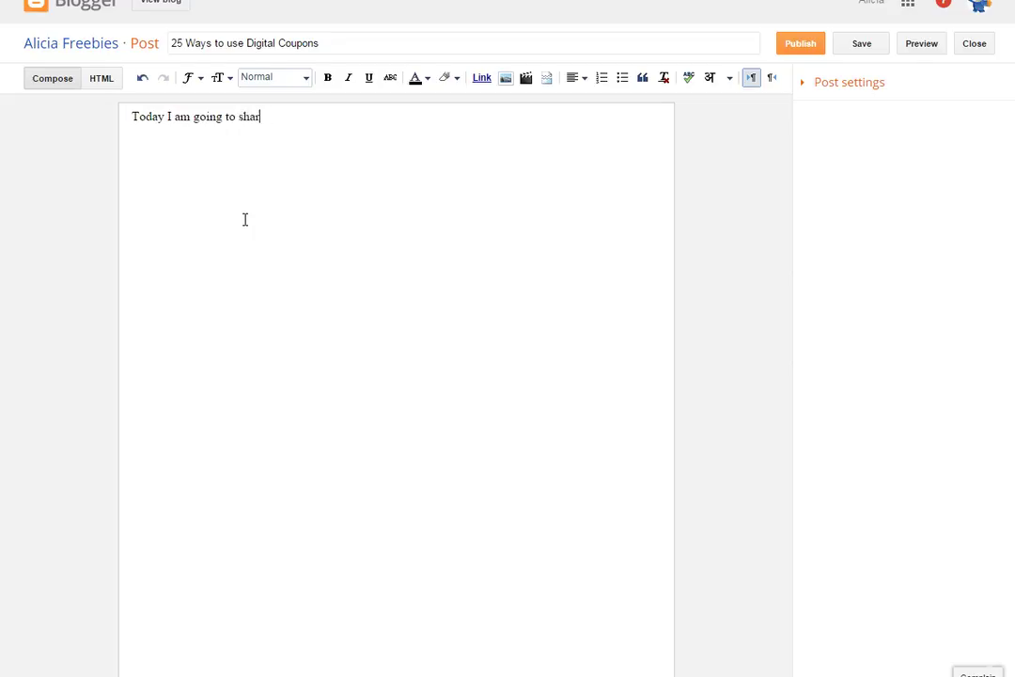
pyautogui.write('e yo')
pyautogui.write('with you ')
pyautogui.write('25 websites that')
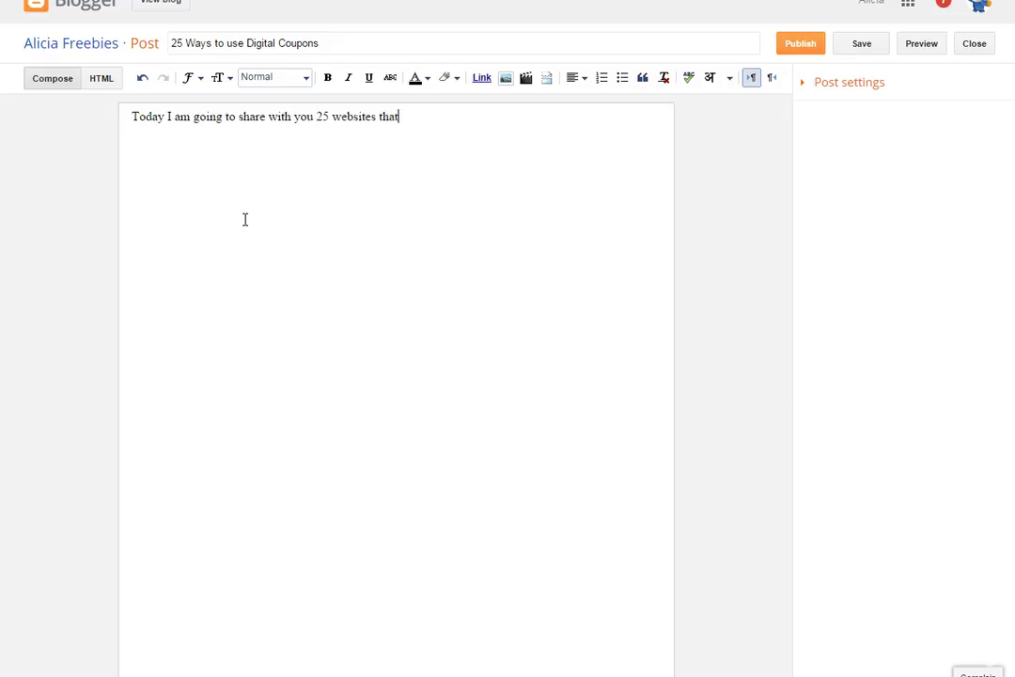
pyautogui.write(' you can use to save')
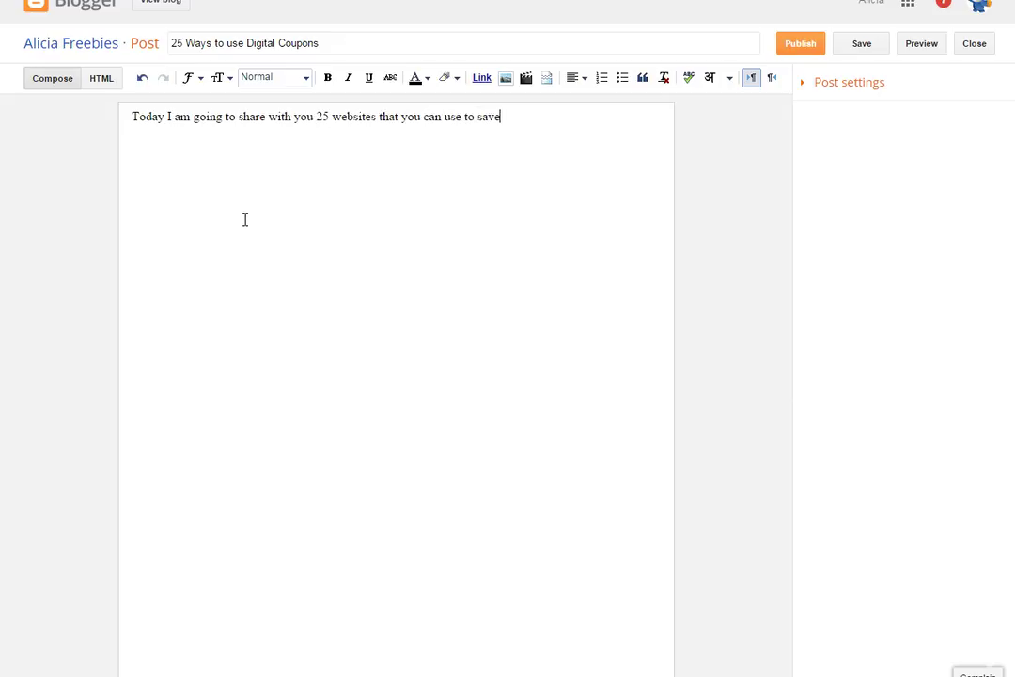
pyautogui.write(' money by offering you digita')
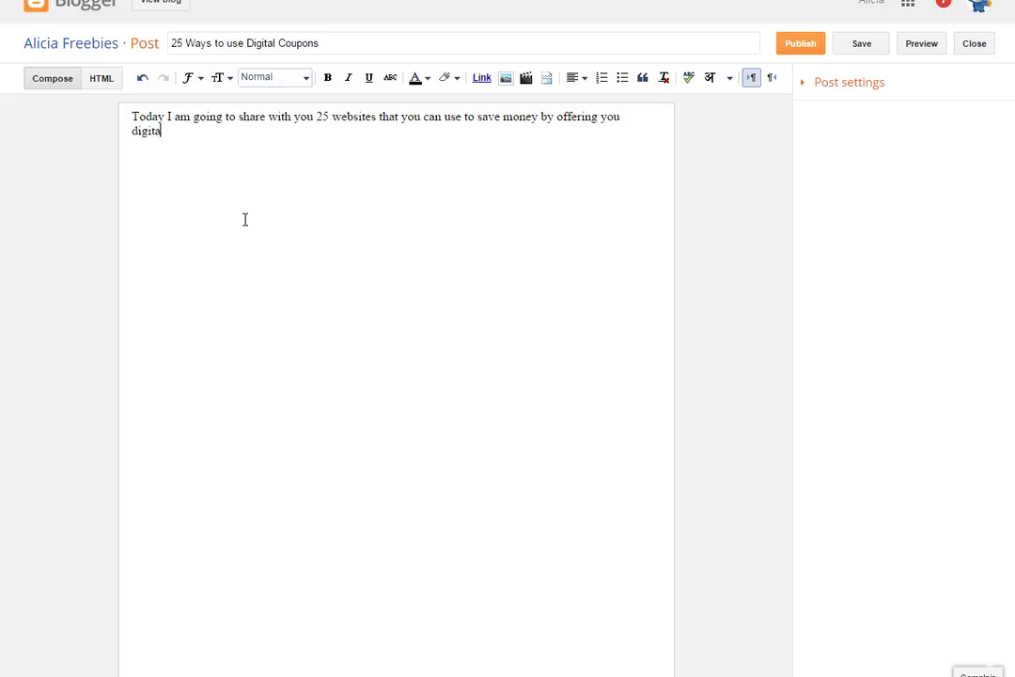
pyautogui.write('l coupons.')
pyautogui.click(240, 204)
pyautogui.click(133, 117)
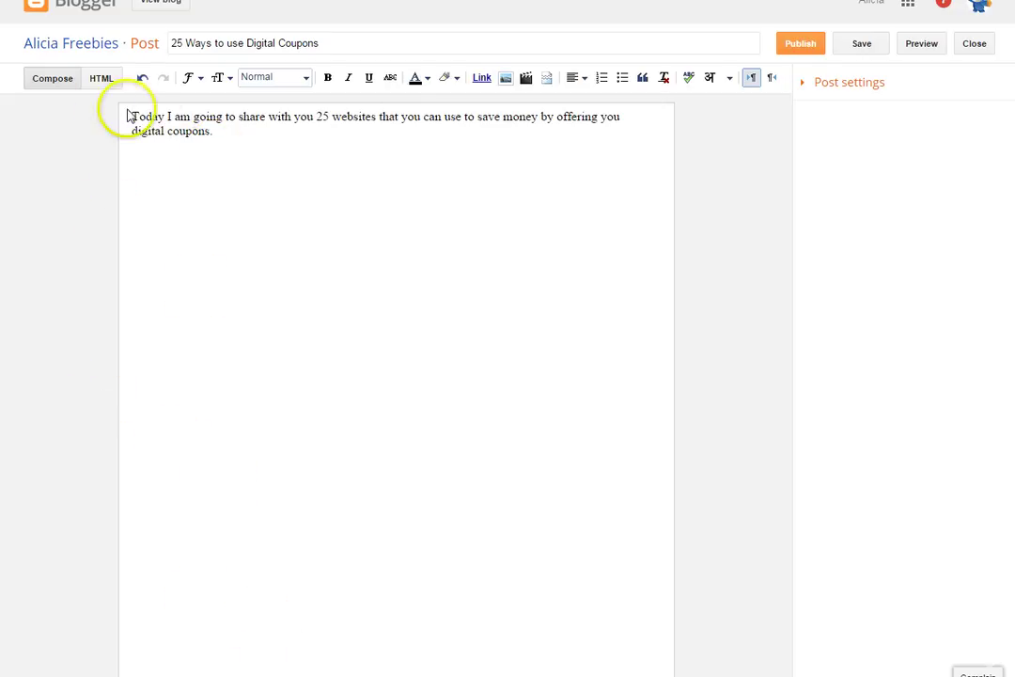
# - Add the labels "digital coupons, coupons, saving money, discounts," to the post
pyautogui.click(879, 84)
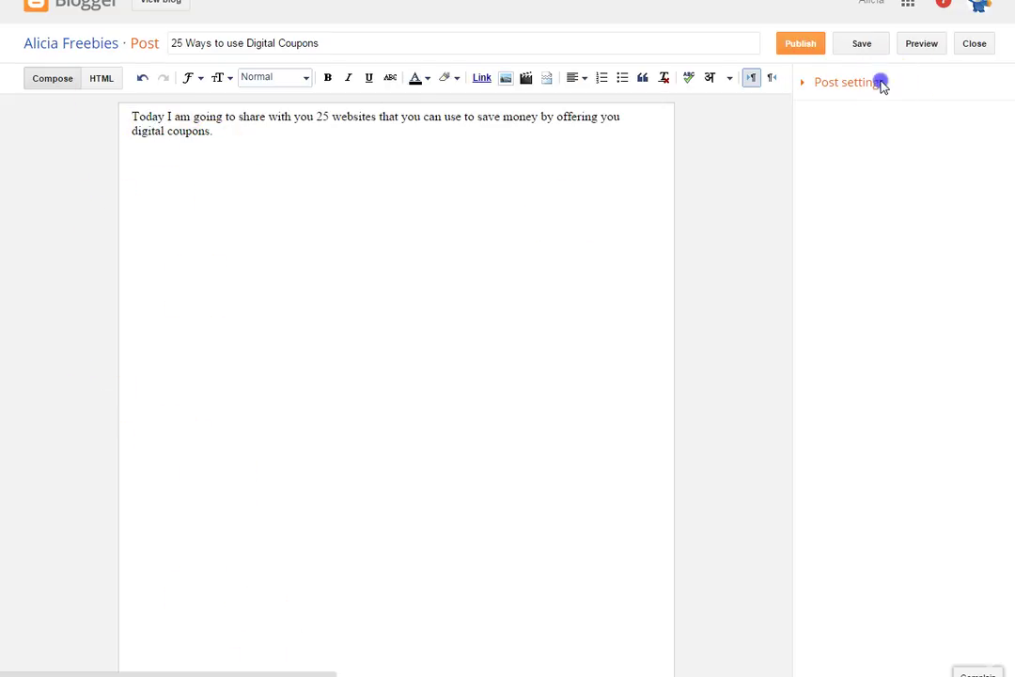
pyautogui.click(831, 121)
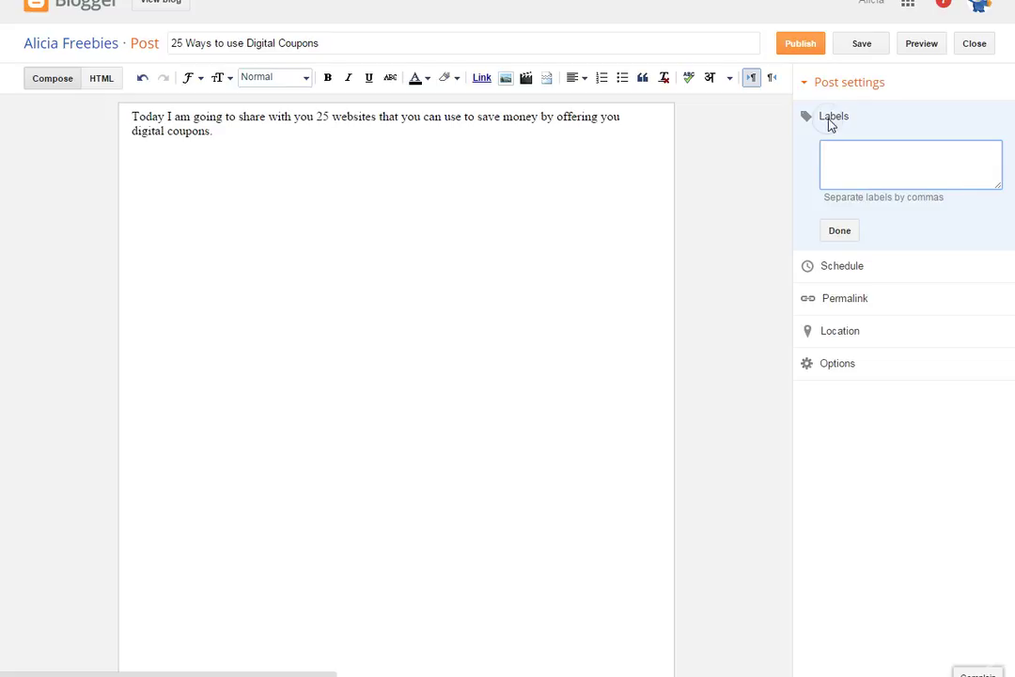
pyautogui.click(848, 158)
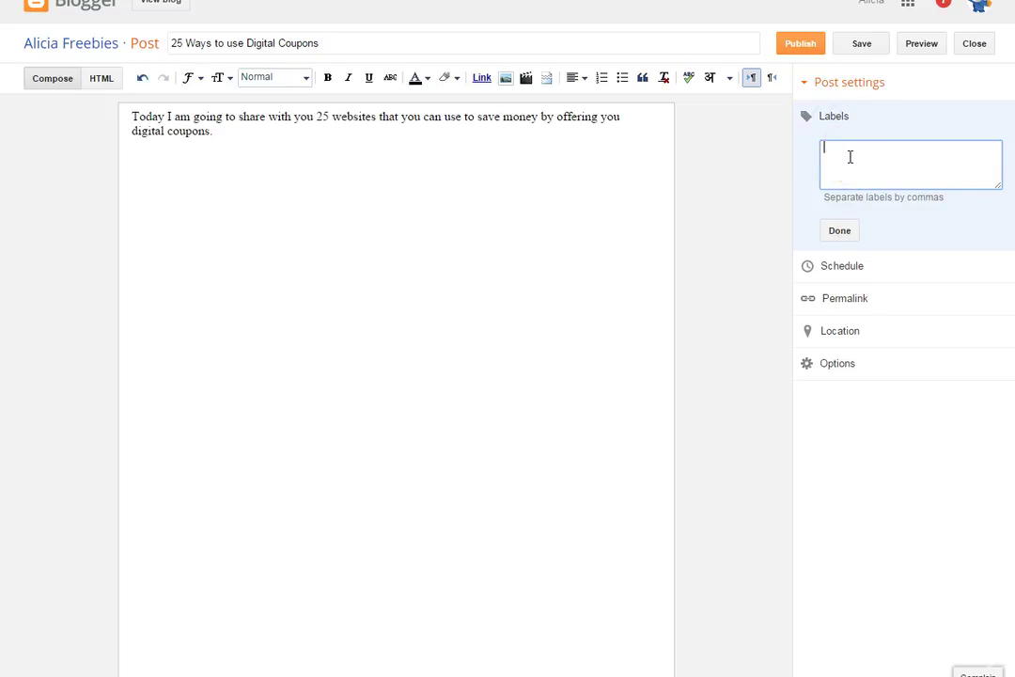
pyautogui.write('digital coupons')
pyautogui.click(970, 180)
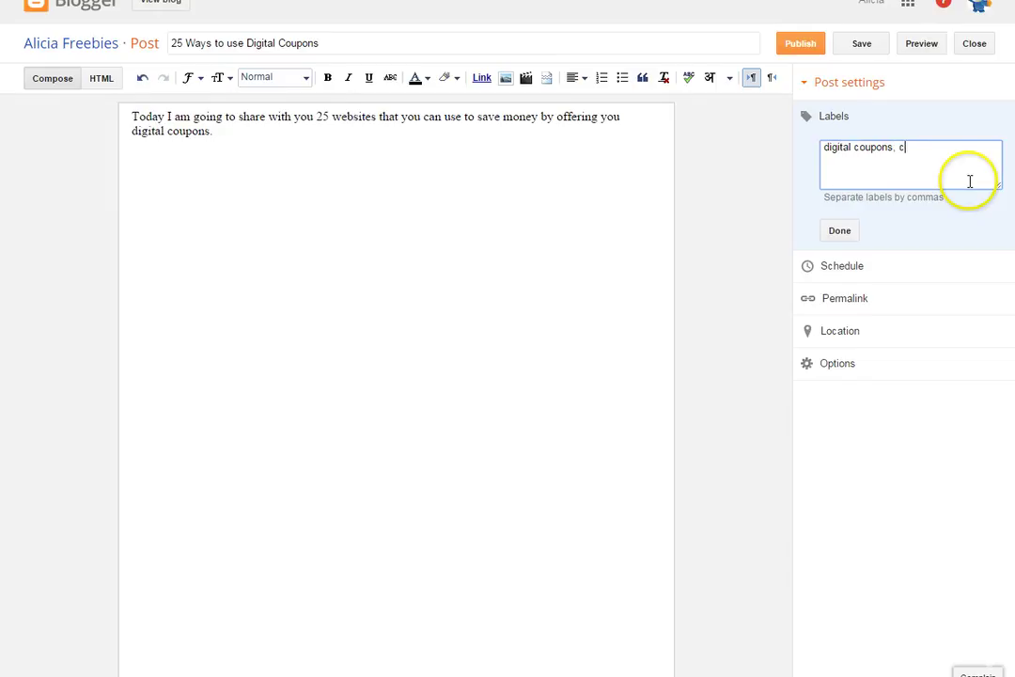
pyautogui.write(', coupons, saving money, discounts,')
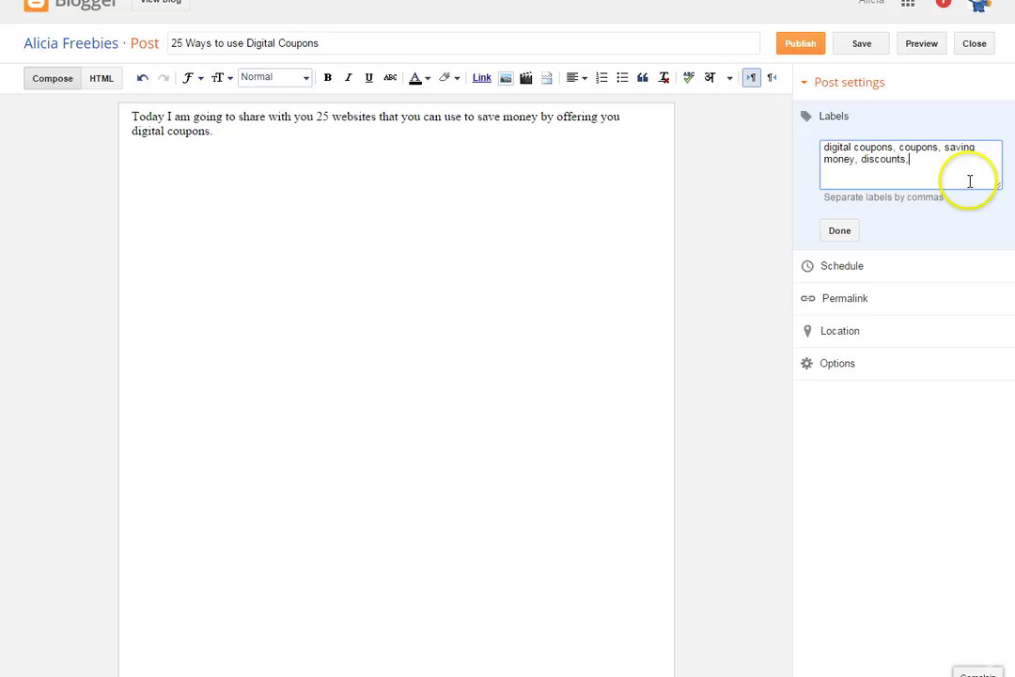
pyautogui.click(853, 234)
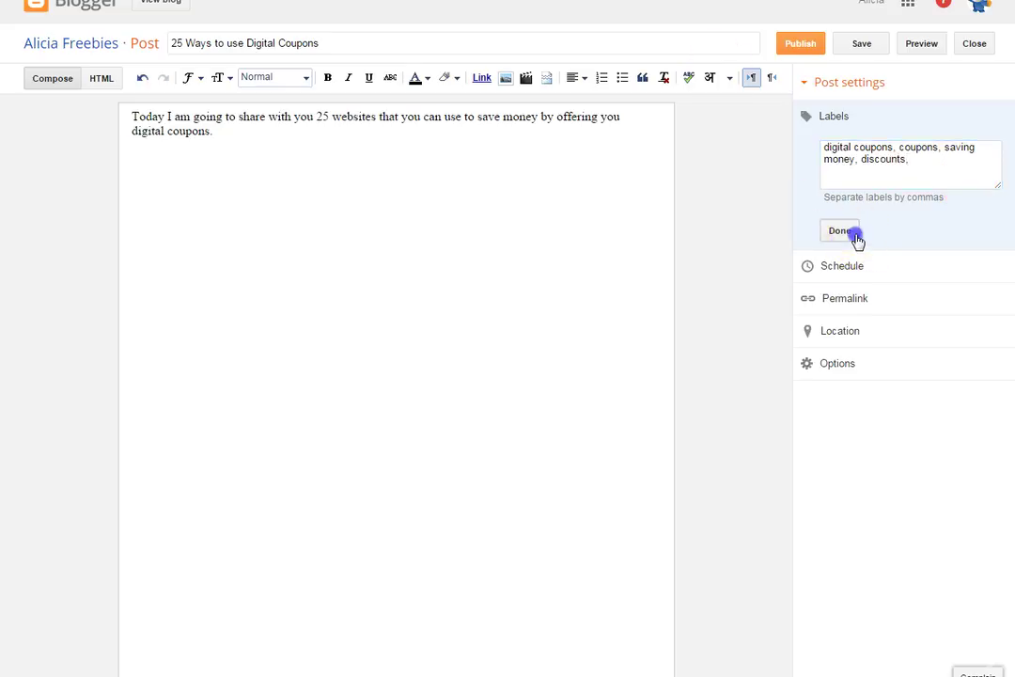
# - Publish the digital coupons post, dismiss the Google+ sharing dialog, and view the live blog
pyautogui.click(807, 49)
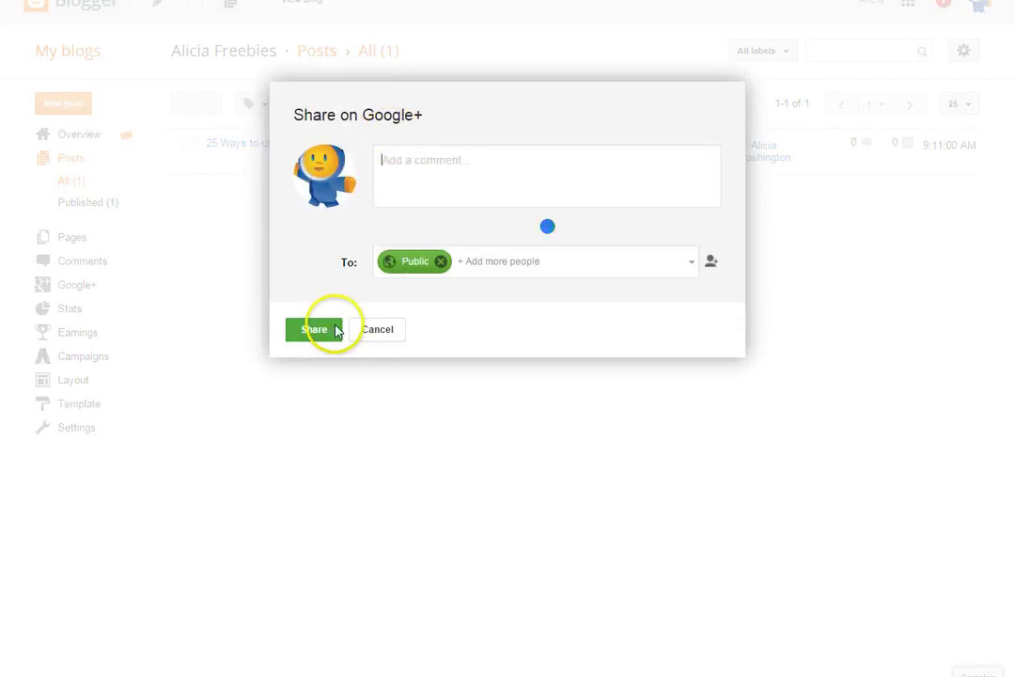
pyautogui.click(336, 331)
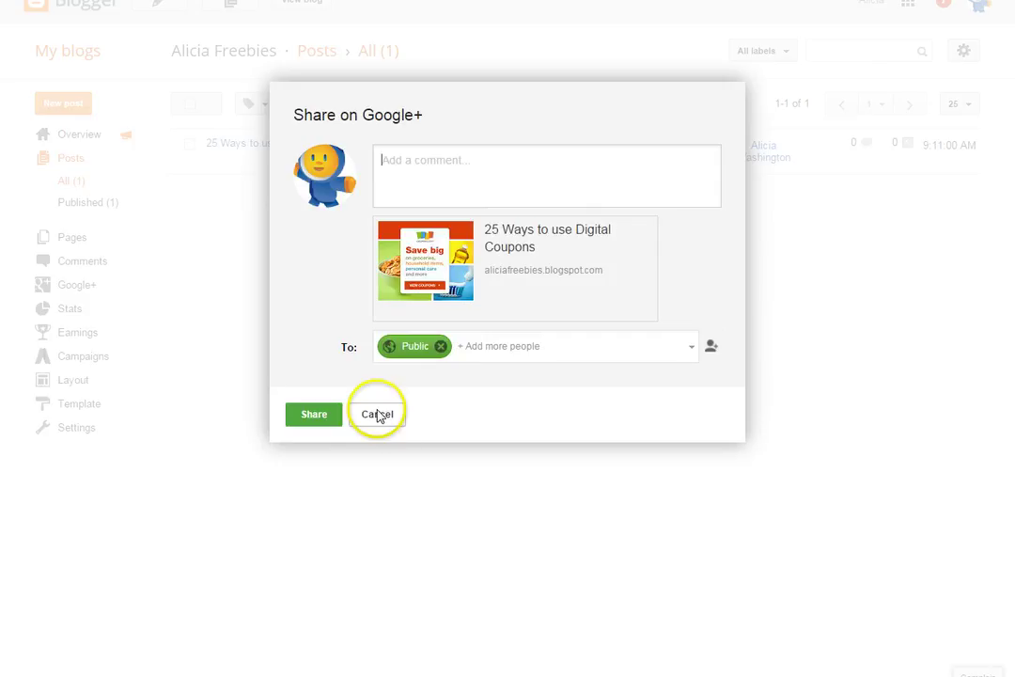
pyautogui.click(379, 416)
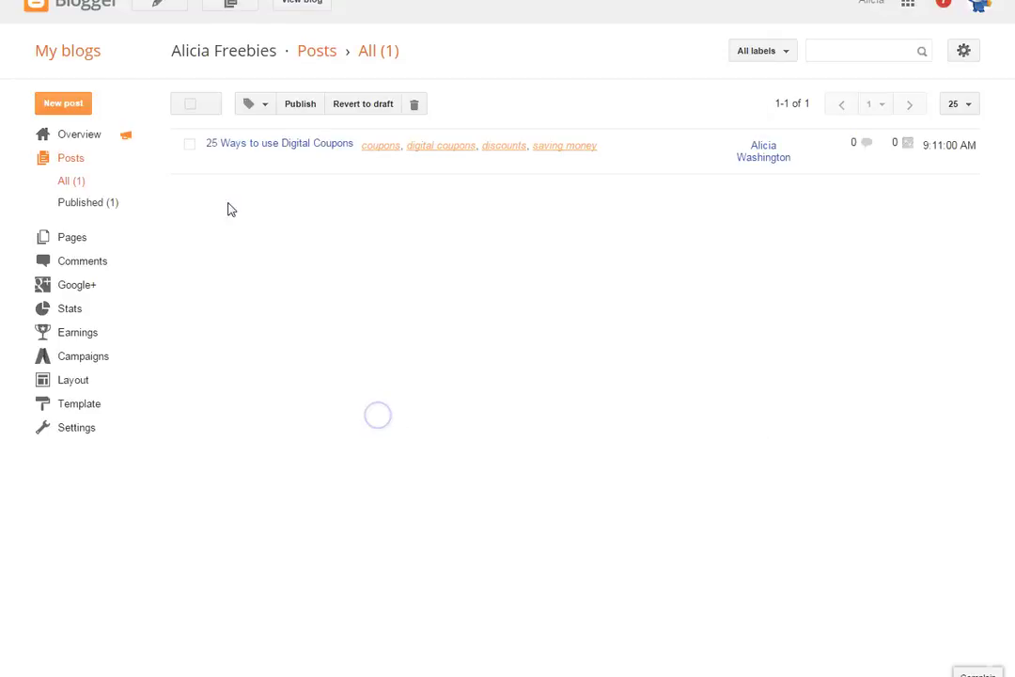
pyautogui.click(314, 15)
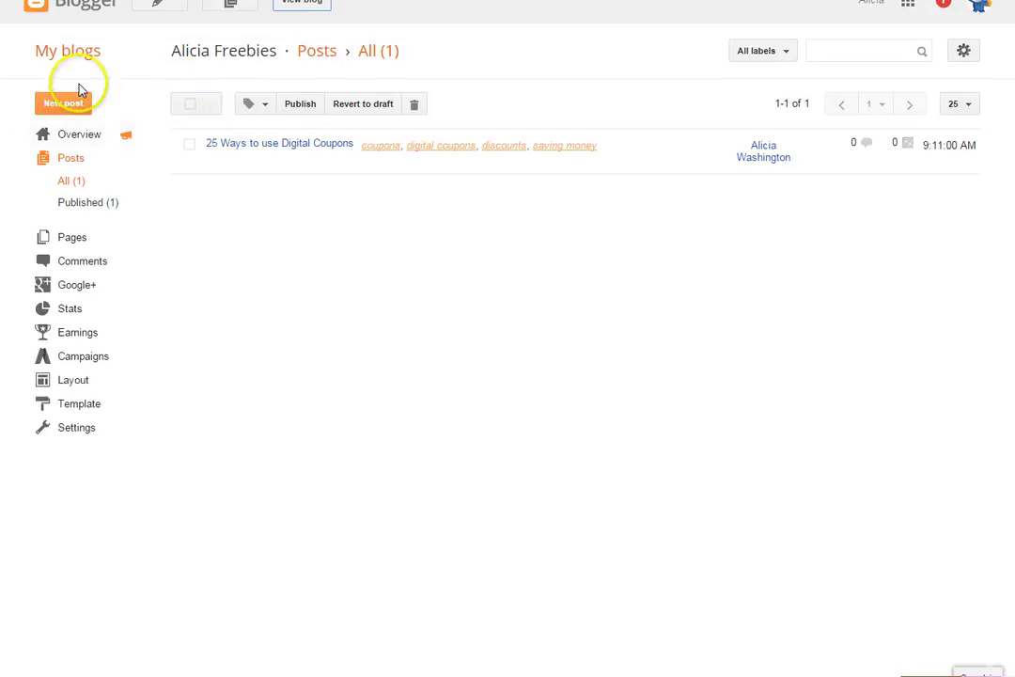
# - Create a new blog post titled "Ebates"
pyautogui.click(63, 102)
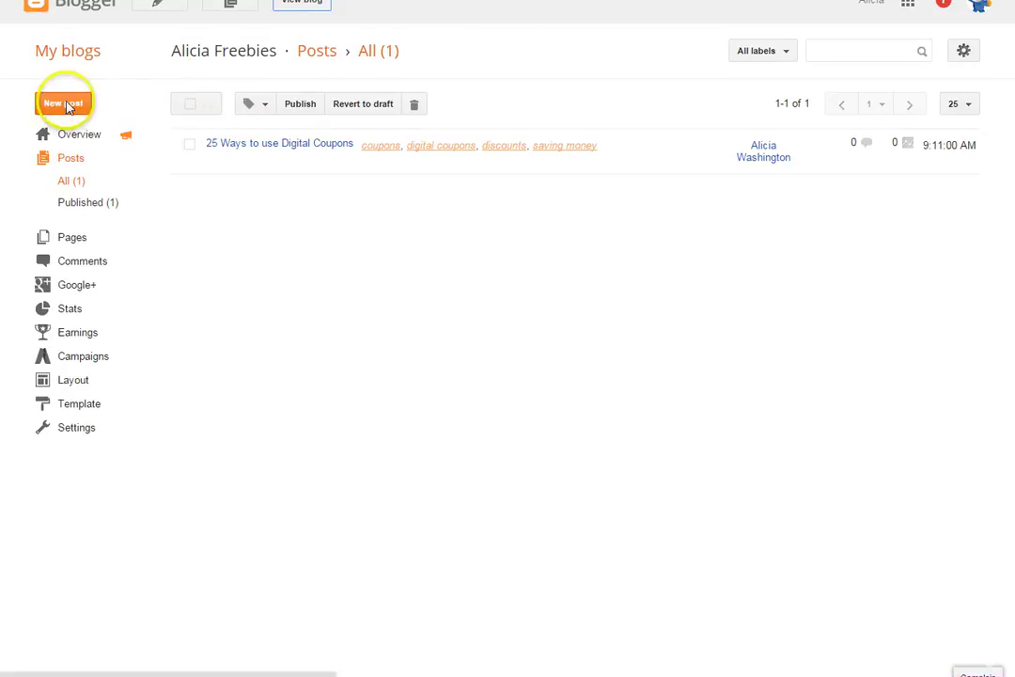
pyautogui.click(223, 44)
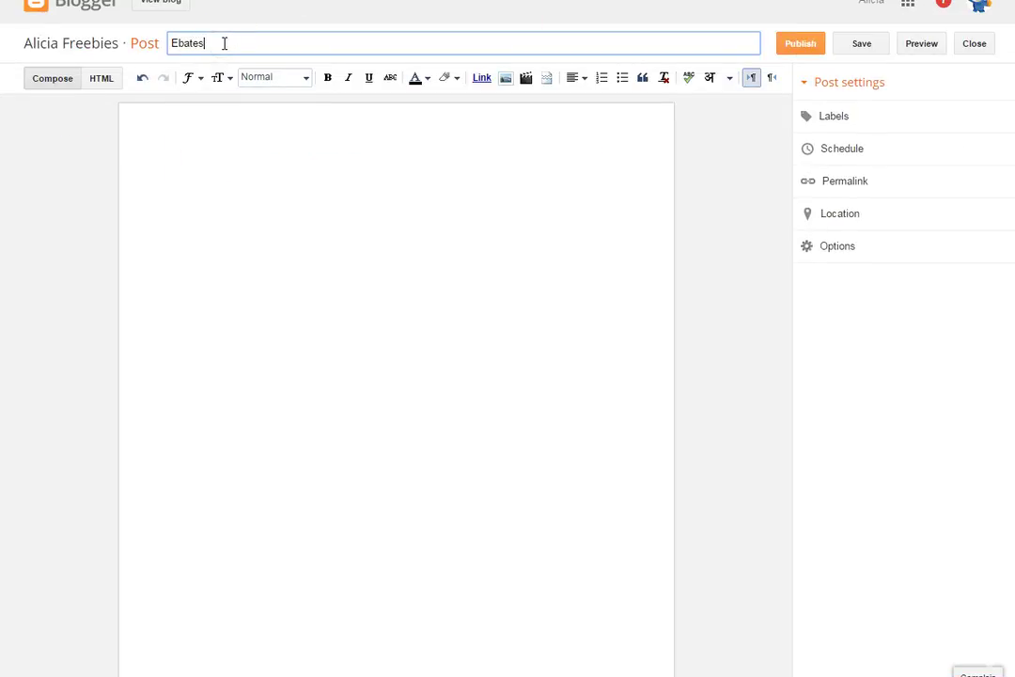
pyautogui.write('Ebates')
# - Write the post body "I love Ebates because this site will give you cash back when you shop online. It is free and very easy to use."
pyautogui.click(242, 285)
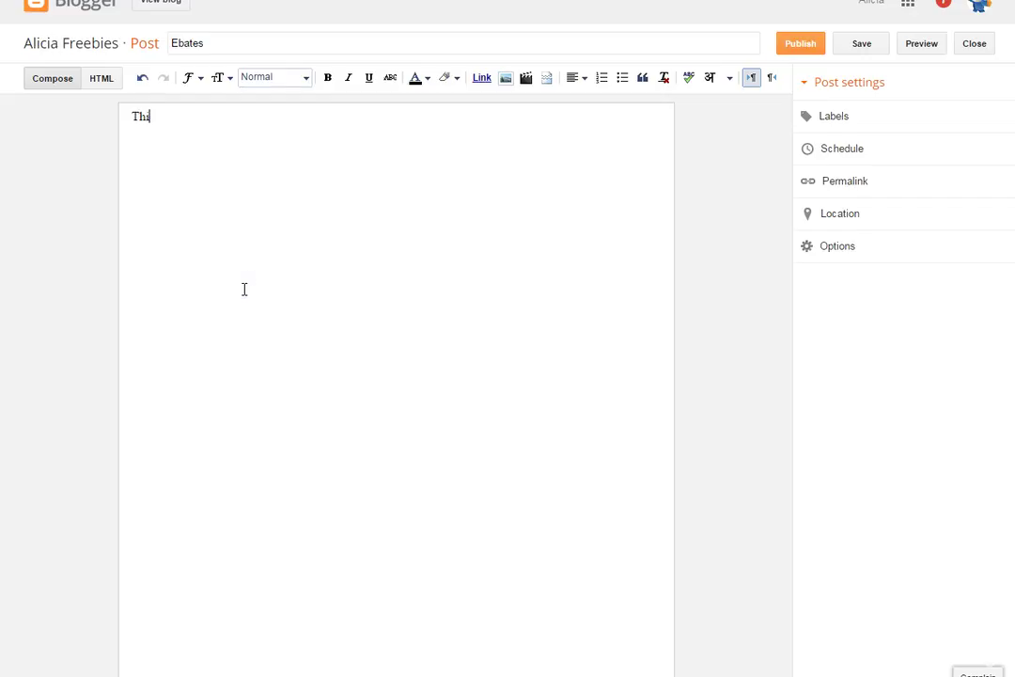
pyautogui.press('BackSpace')
pyautogui.press('BackSpace')
pyautogui.press('BackSpace')
pyautogui.write('I love Ebates becuase')
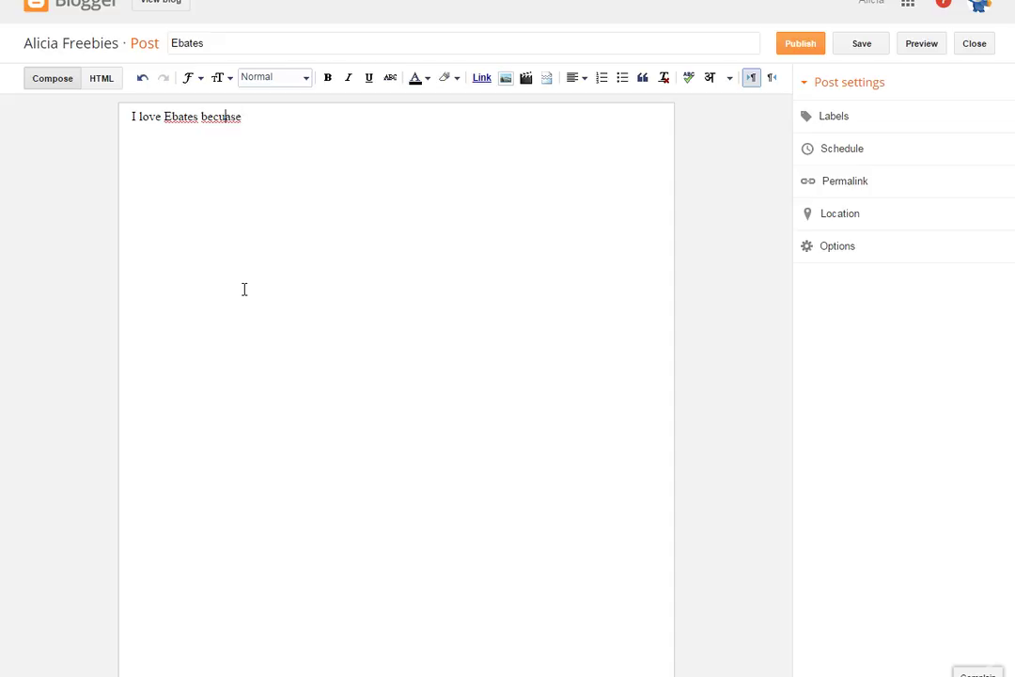
pyautogui.press('BackSpace')
pyautogui.write('gibe you')
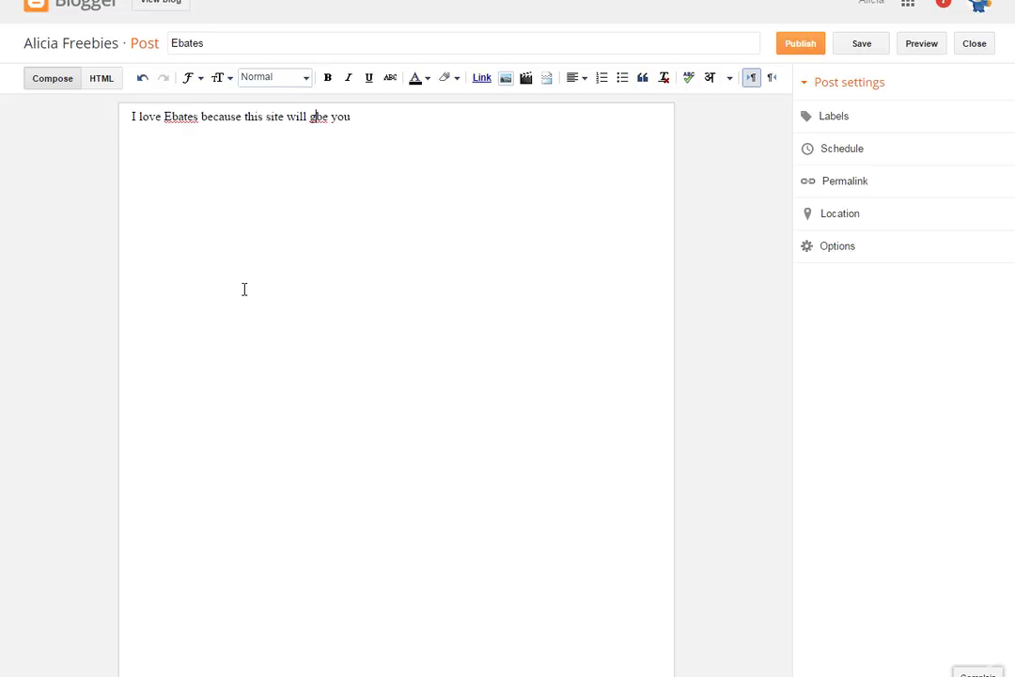
pyautogui.press('BackSpace')
pyautogui.press('BackSpace')
pyautogui.press('BackSpace')
pyautogui.press('BackSpace')
pyautogui.press('BackSpace')
pyautogui.press('BackSpace')
pyautogui.press('BackSpace')
pyautogui.press('BackSpace')
pyautogui.write('ive you cash back when you ')
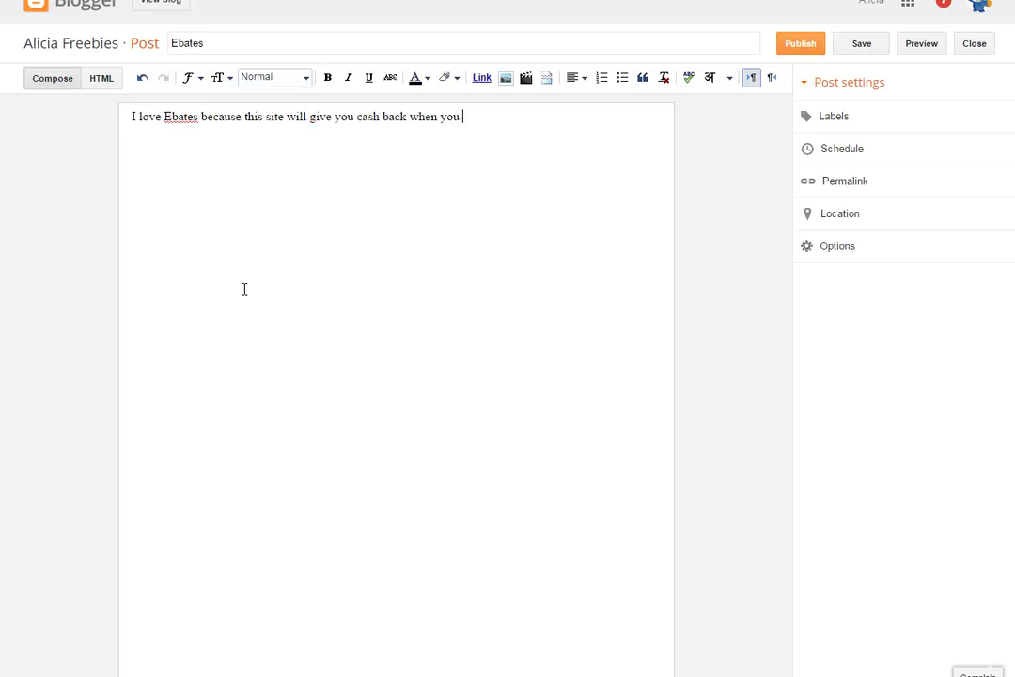
pyautogui.write('shop online.  It is free an')
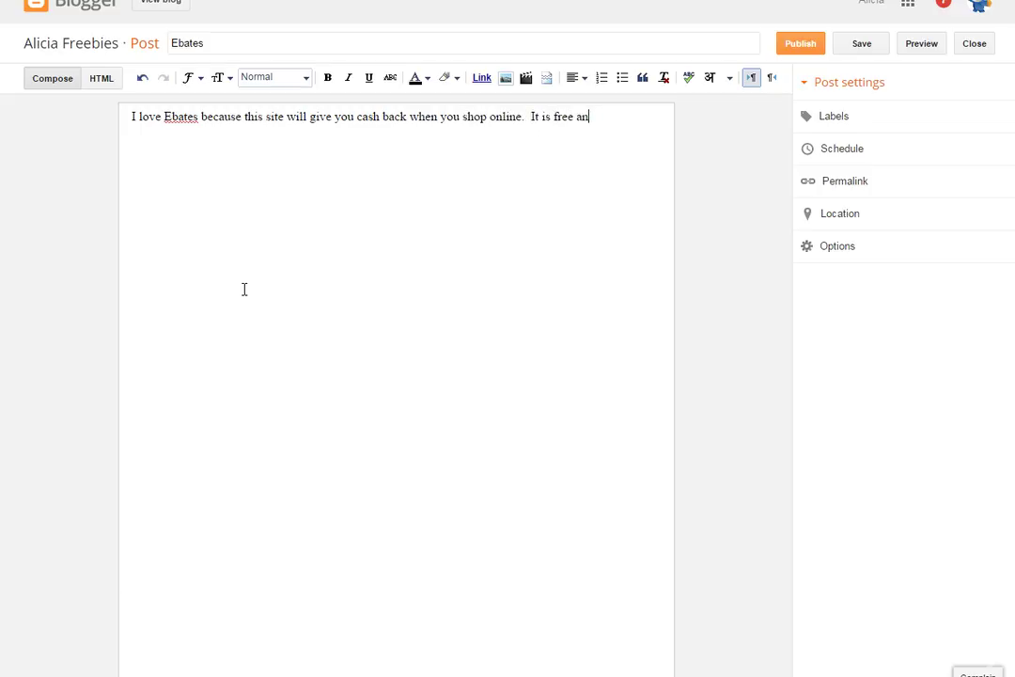
pyautogui.write('d very easy to use.')
# - Add the labels "ebates, coupons, cash back site," to the Ebates post
pyautogui.click(900, 122)
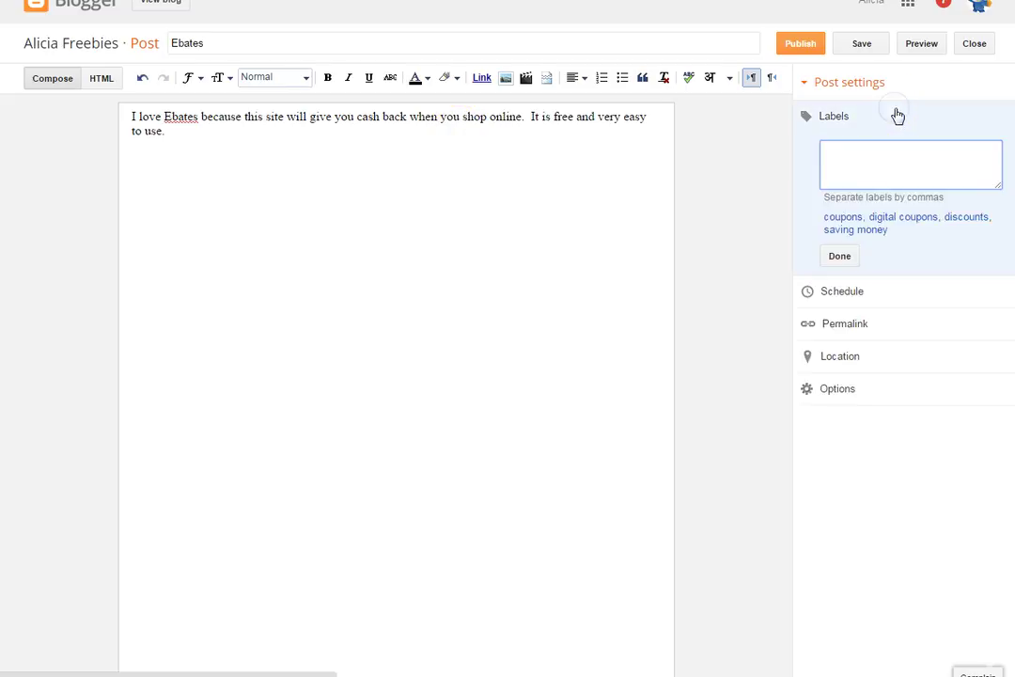
pyautogui.write('ebates, cou')
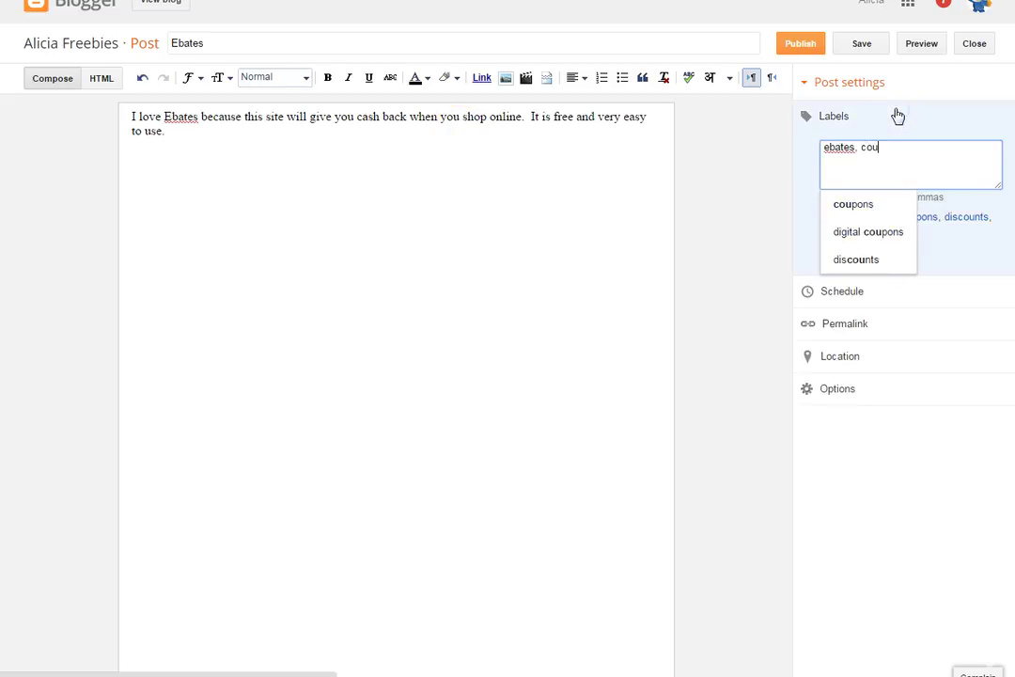
pyautogui.write('pons, digt')
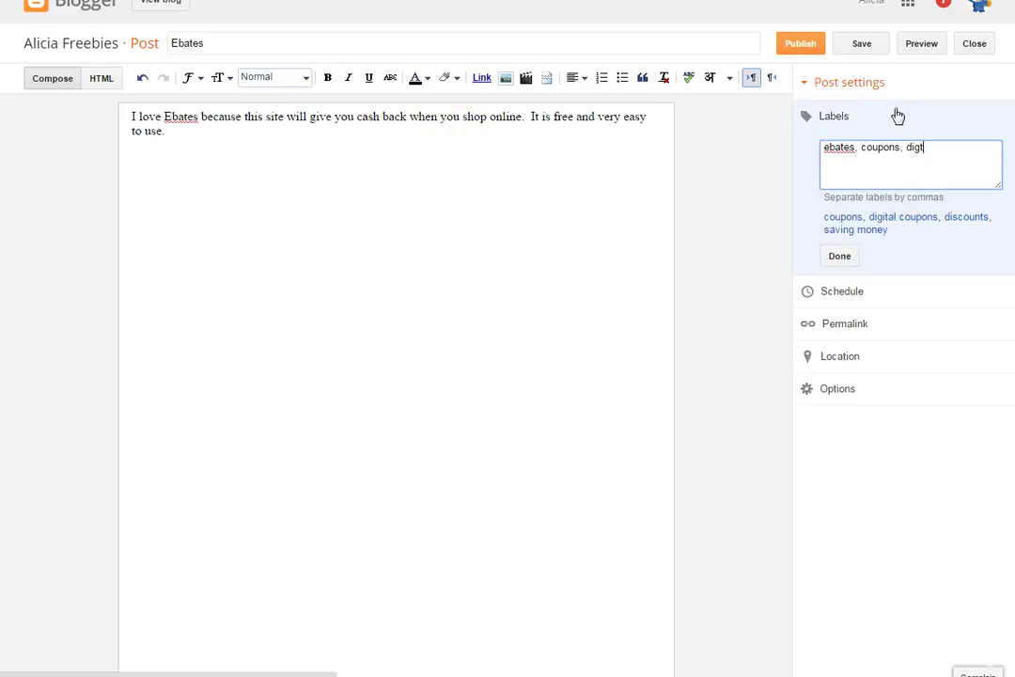
pyautogui.write('cash back site')
pyautogui.click(836, 258)
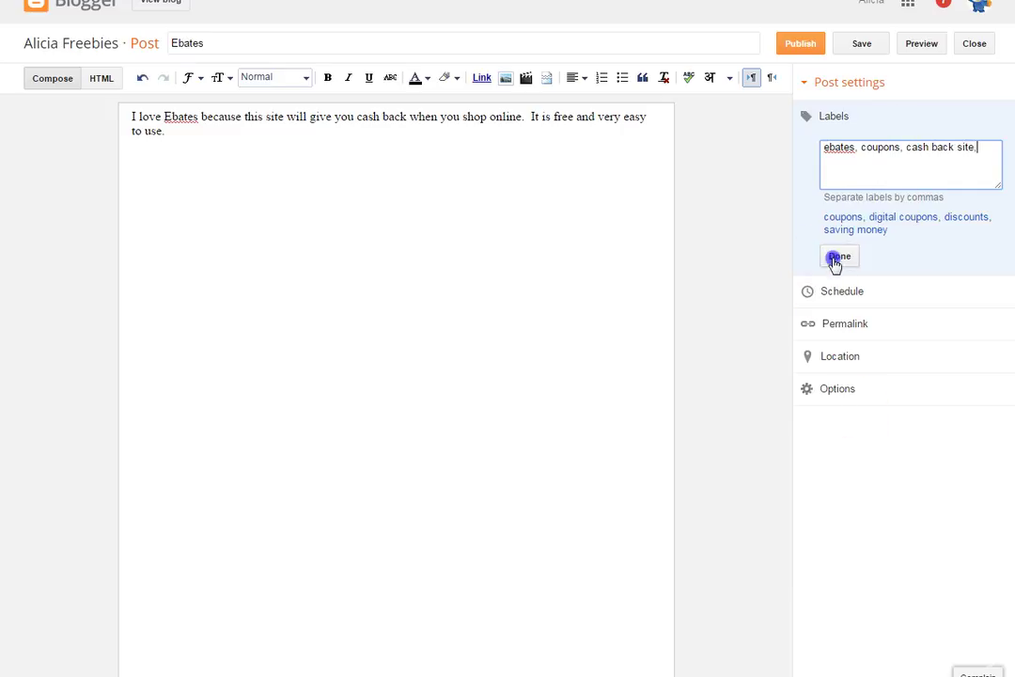
# - Publish the Ebates post, dismiss the Google+ sharing dialog, and view the live blog
pyautogui.click(792, 47)
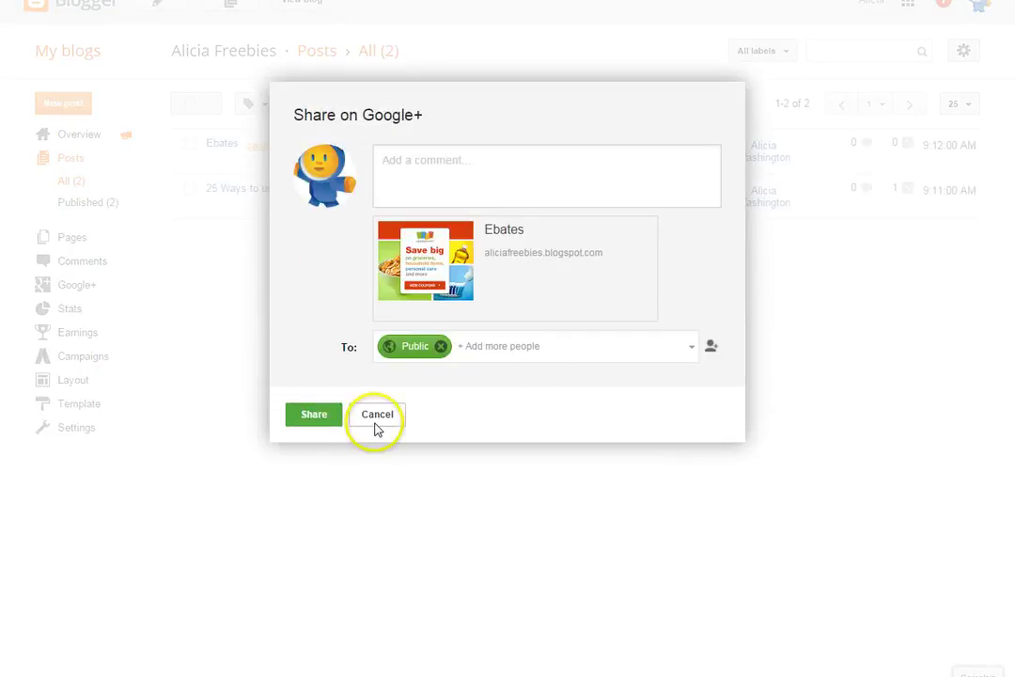
pyautogui.click(374, 423)
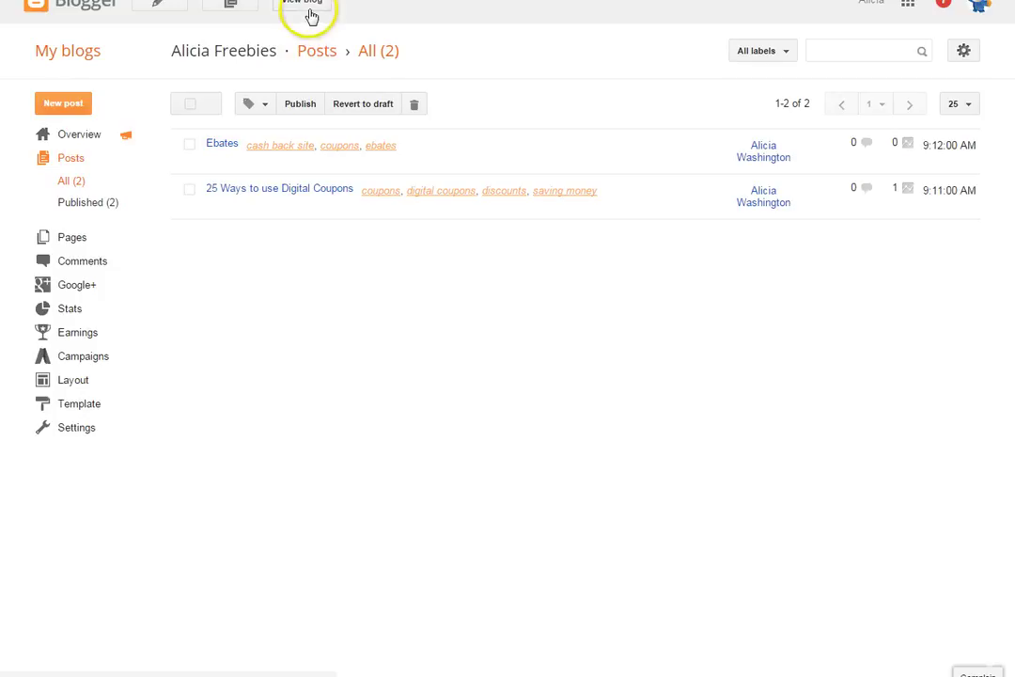
pyautogui.click(313, 9)
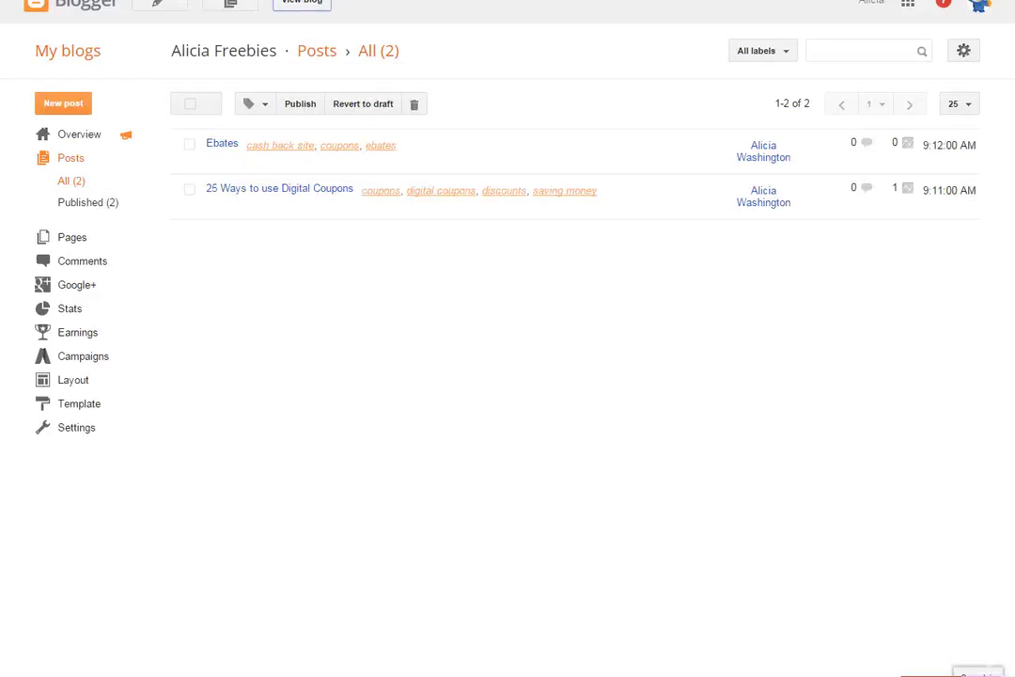
# - Examine the Link List gadget's settings for the right sidebar without saving, and review the blog layout's existing gadgets
pyautogui.click(84, 378)
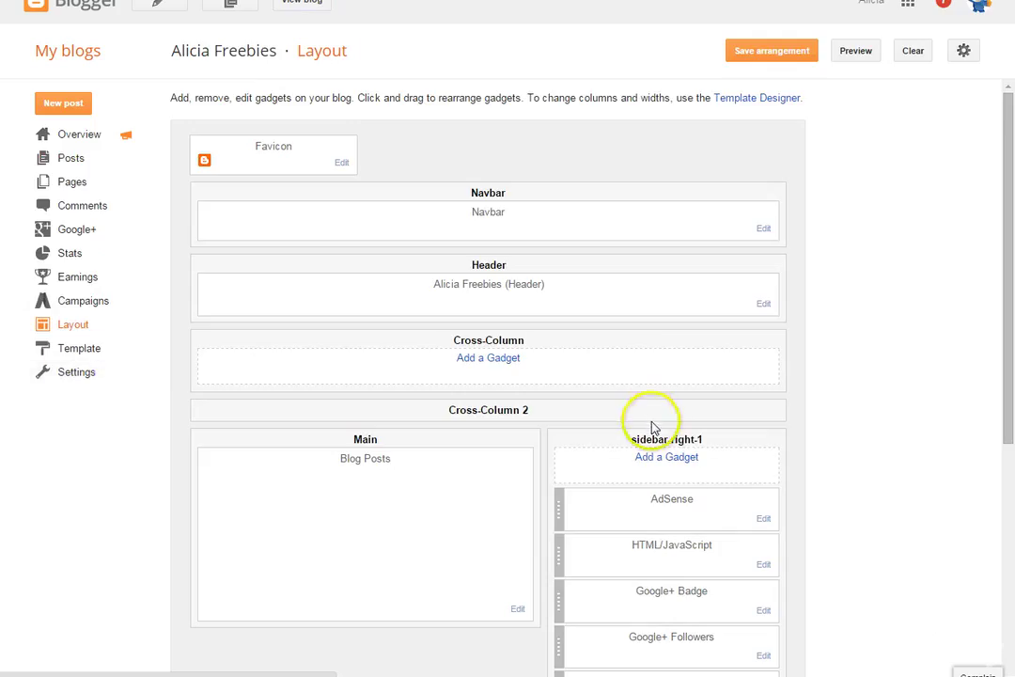
pyautogui.click(665, 459)
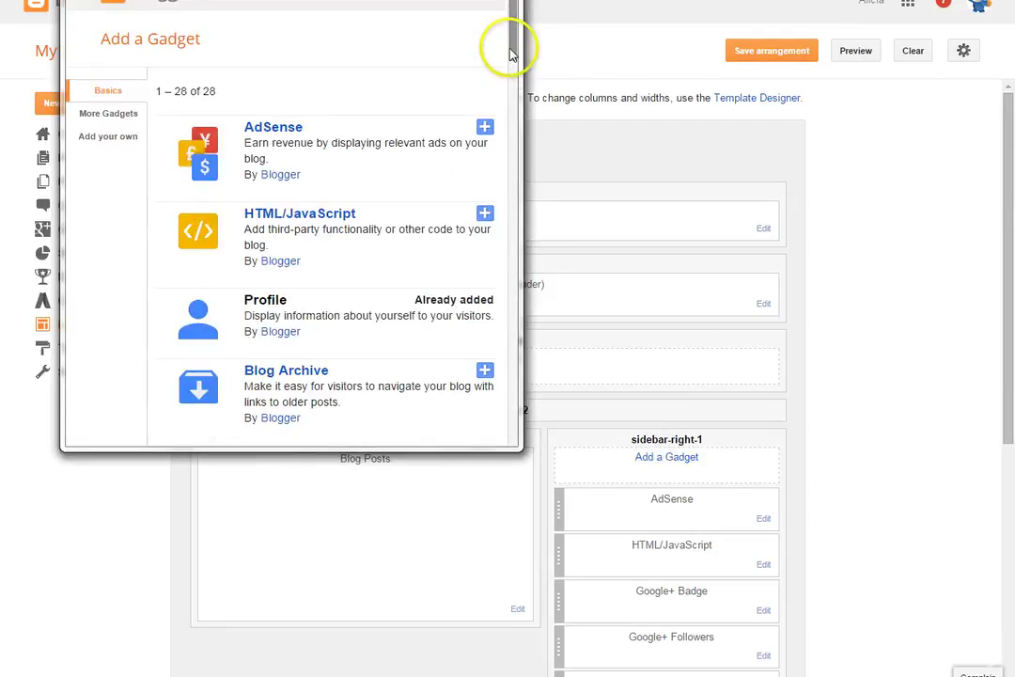
pyautogui.moveTo(514, 50); pyautogui.dragTo(563, 167)
pyautogui.click(485, 167)
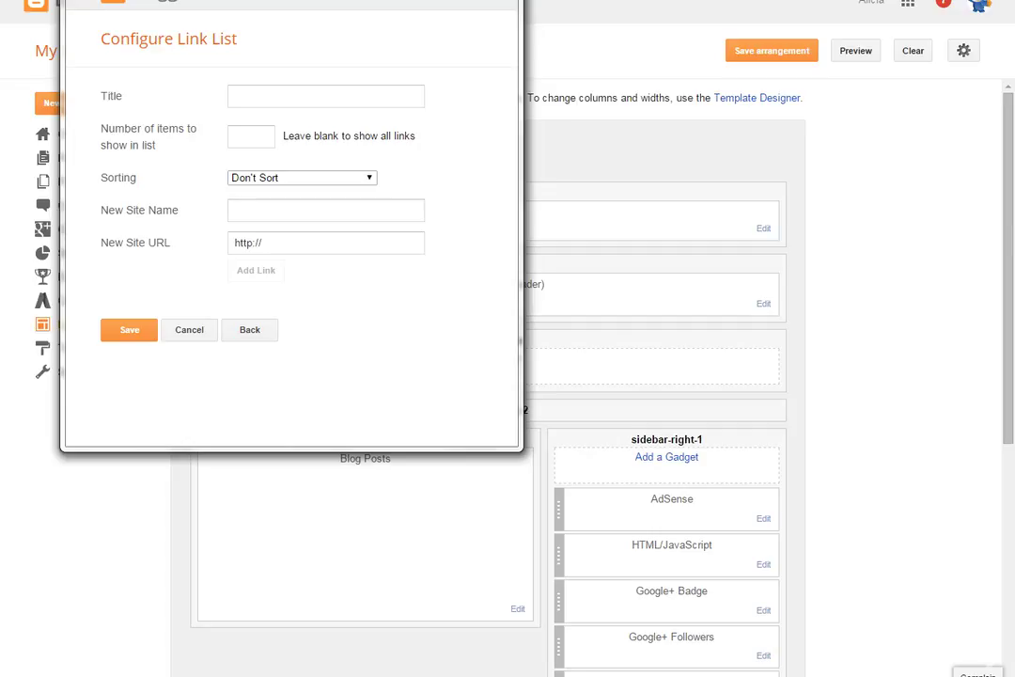
pyautogui.click(558, 111)
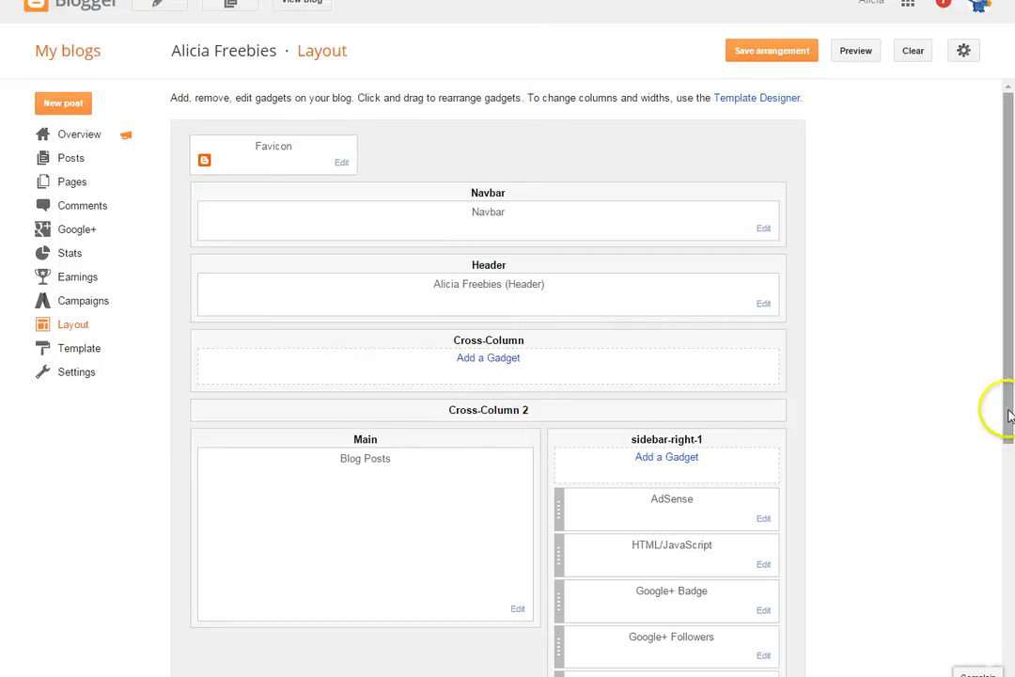
pyautogui.moveTo(1010, 414); pyautogui.dragTo(1010, 532)
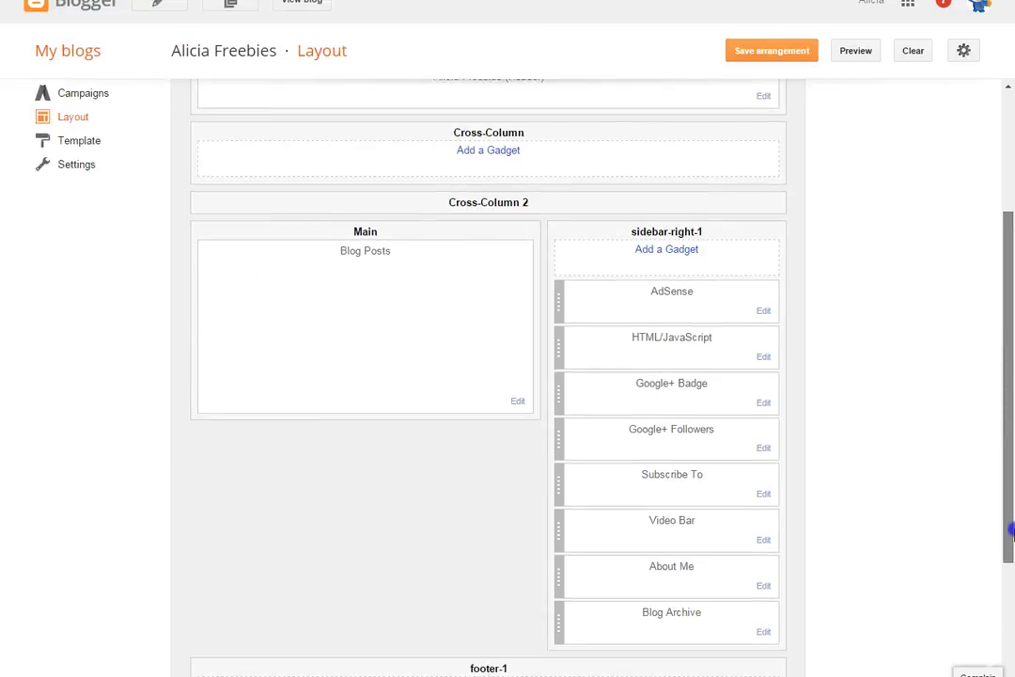
pyautogui.scroll(3, 659, 320)
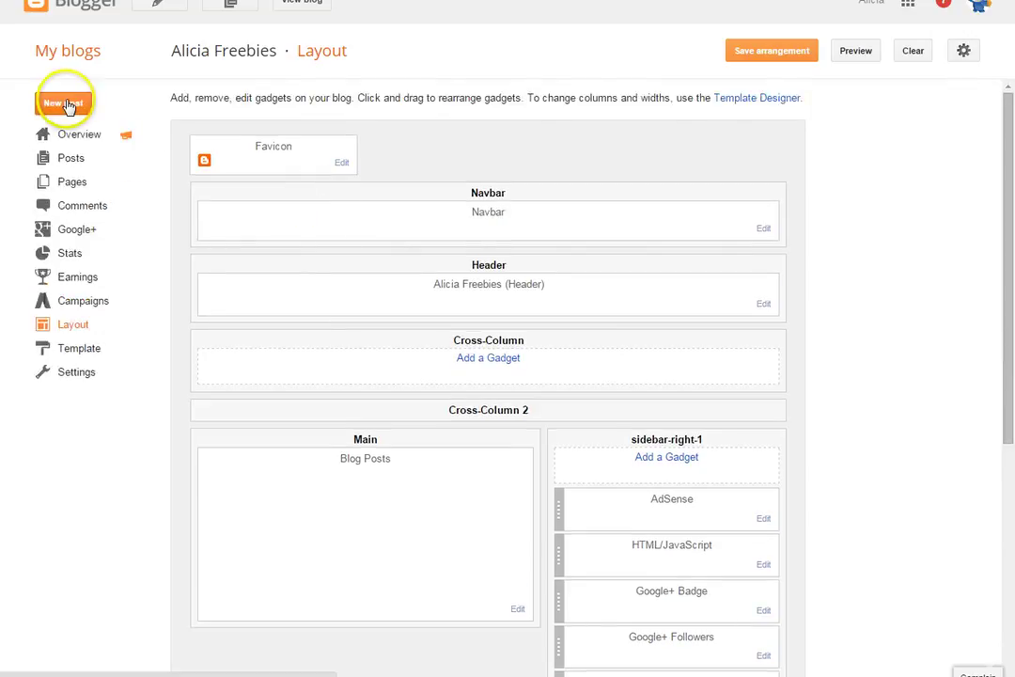
# - Open a new blank post and review its title, body, label and publishing options
pyautogui.click(66, 106)
pyautogui.click(215, 39)
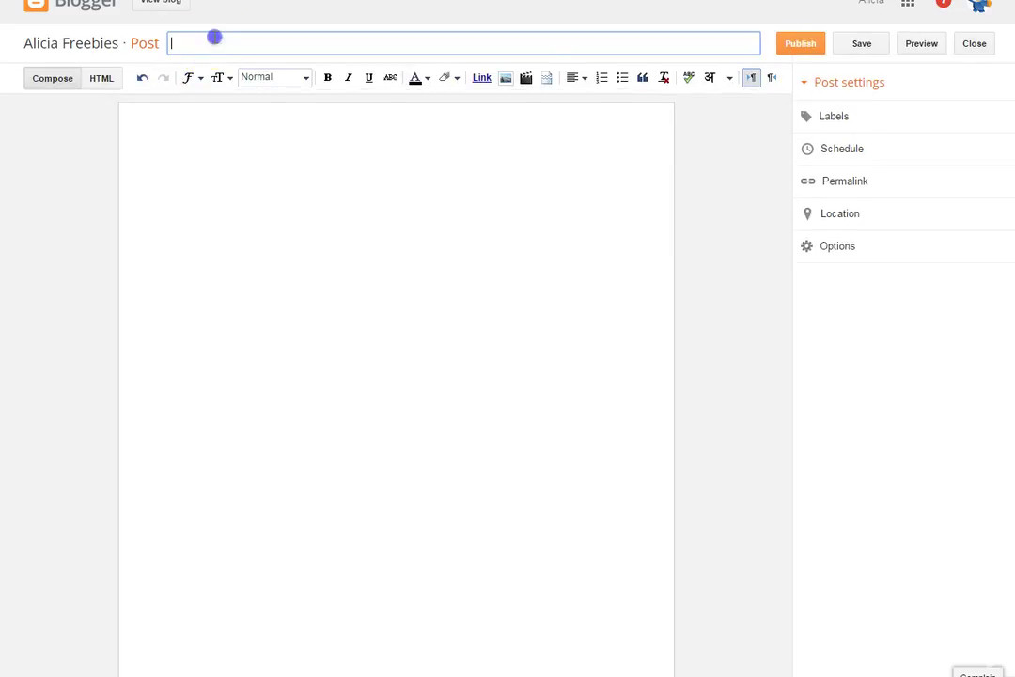
pyautogui.click(173, 187)
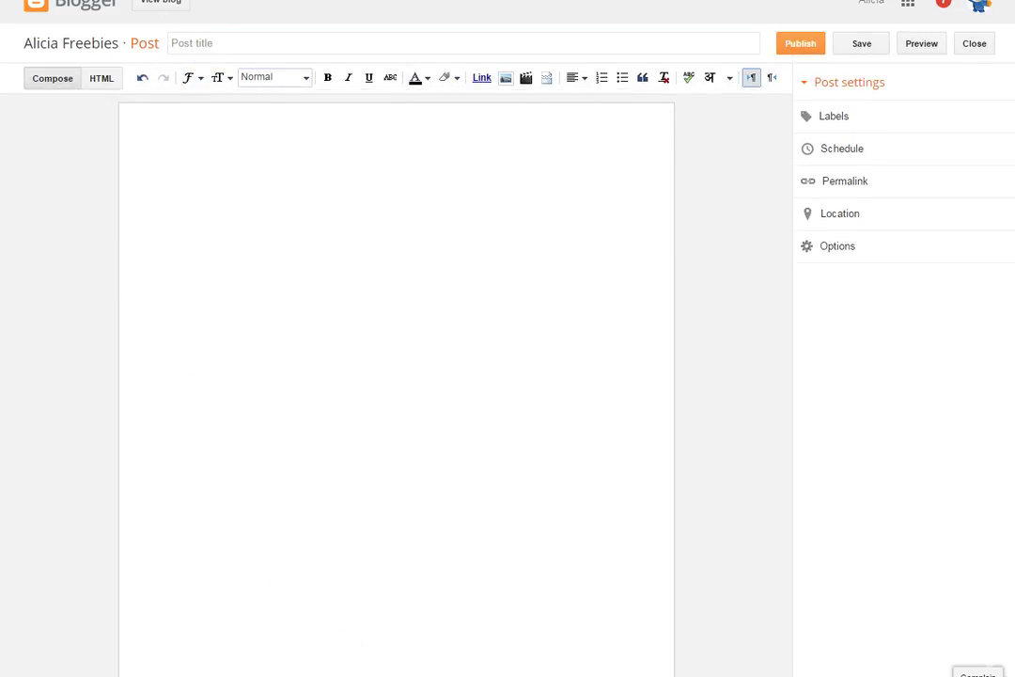
pyautogui.click(857, 115)
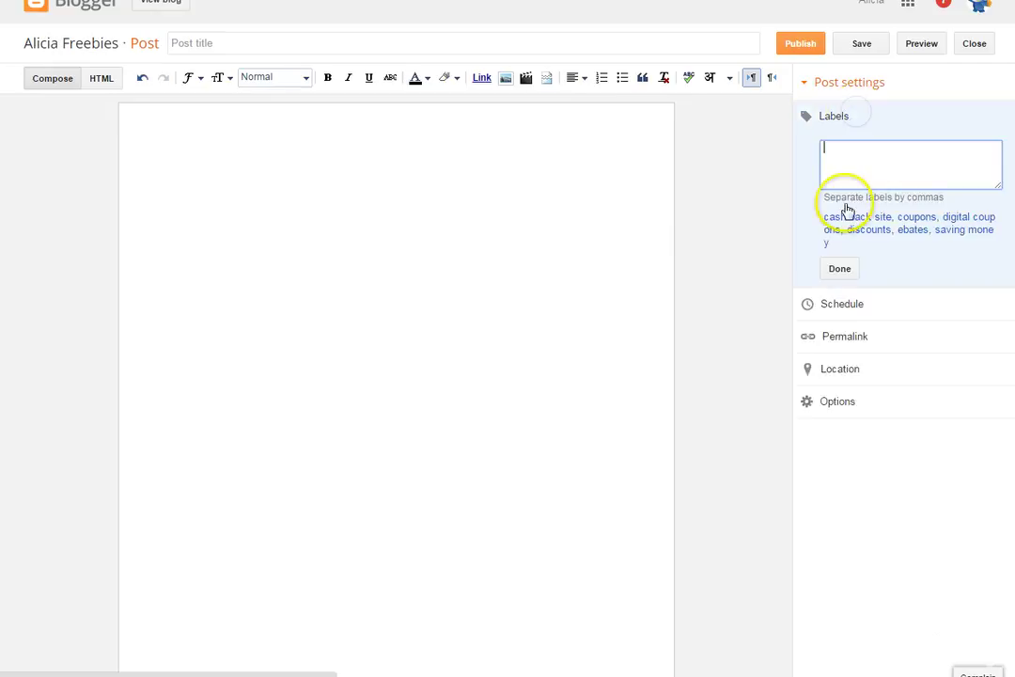
pyautogui.click(801, 44)
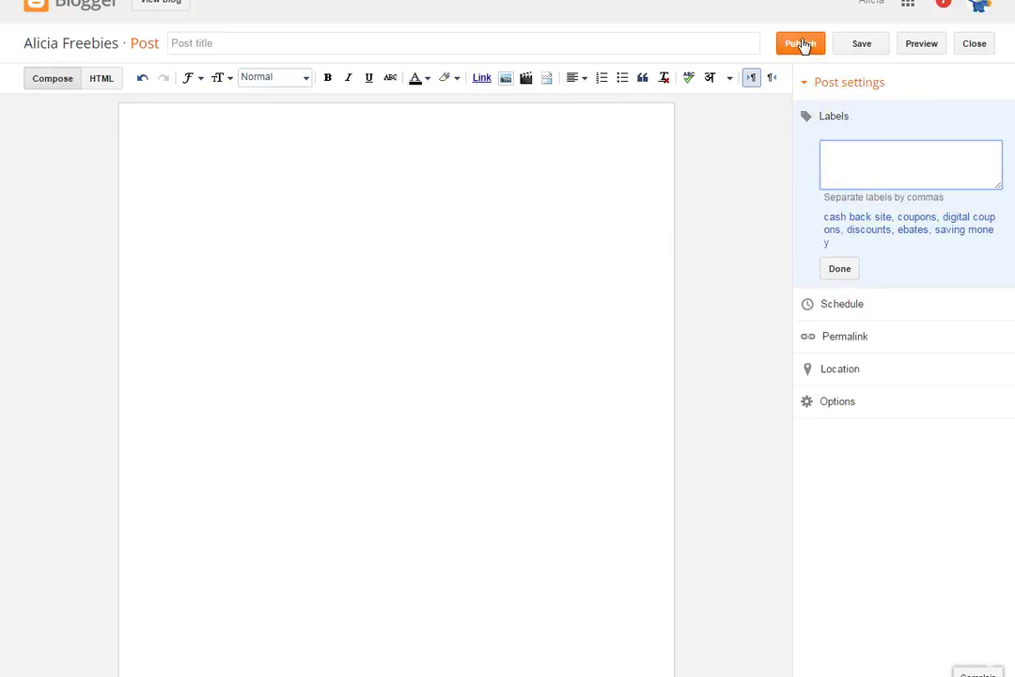